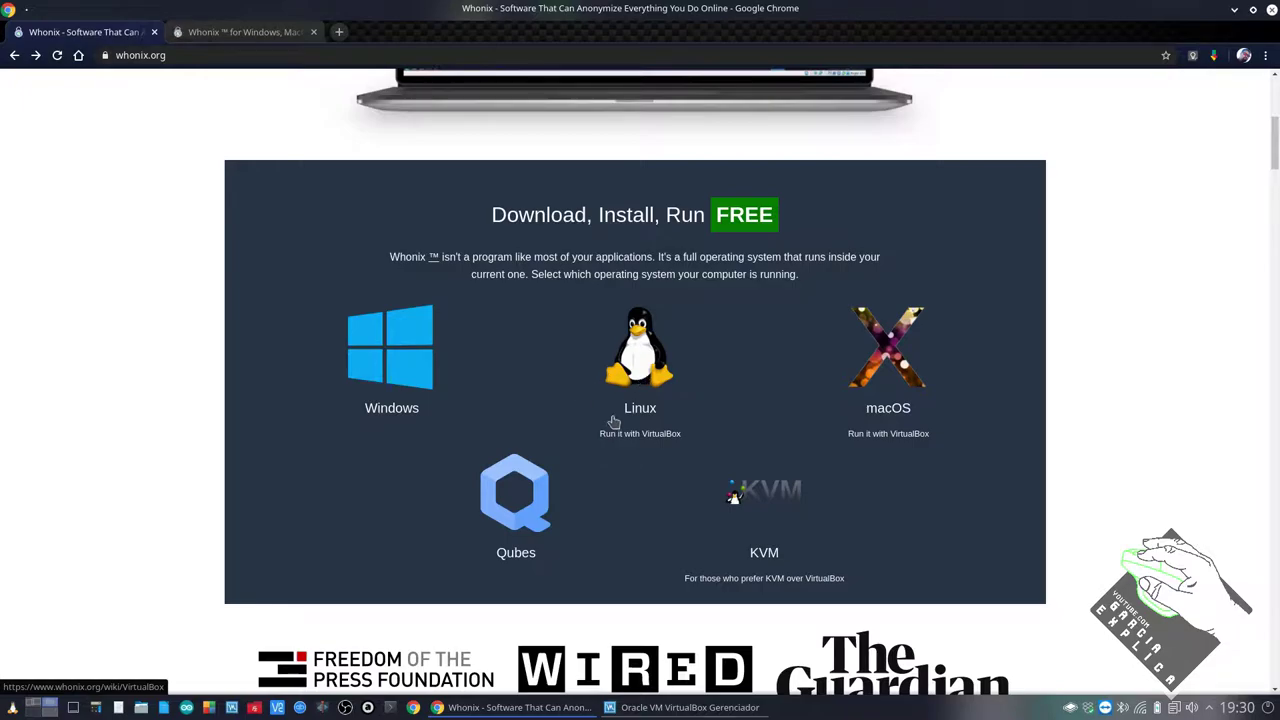
Step: Open the Whonix VirtualBox page for Linux and go to the Whonix with XFCE edition
left_click(652, 380)
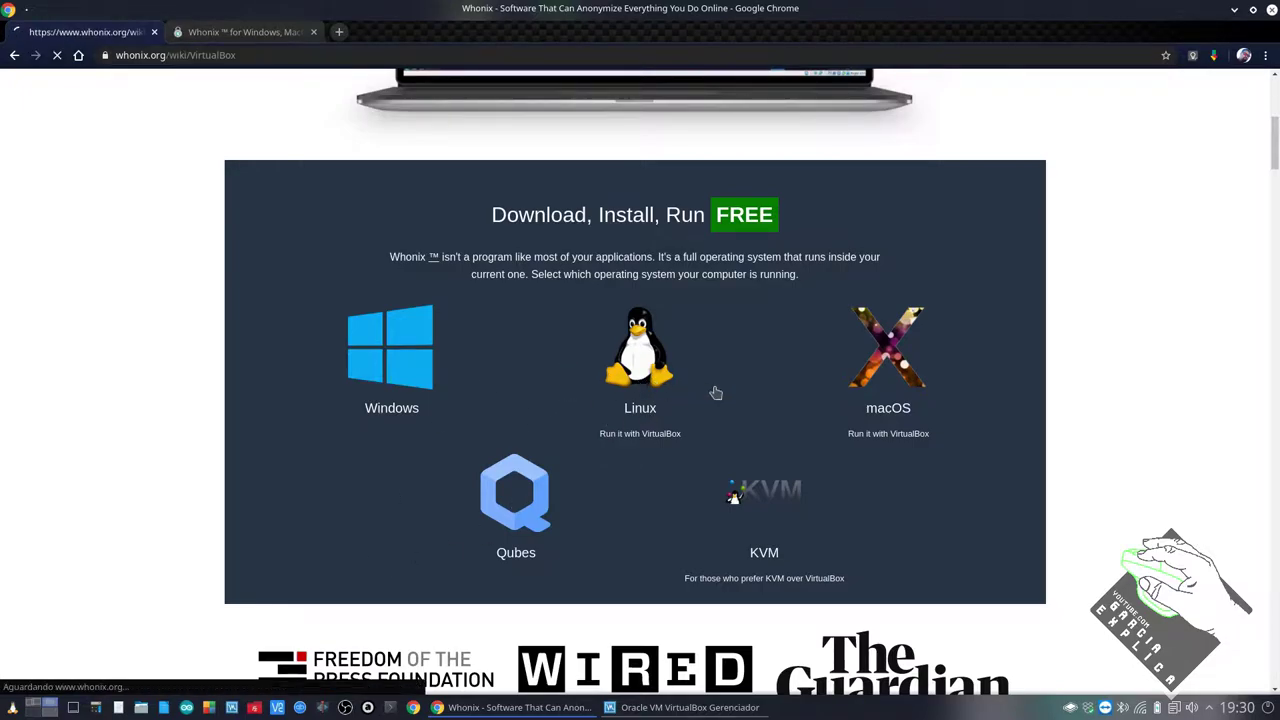
scroll(521, 410, "down", 1)
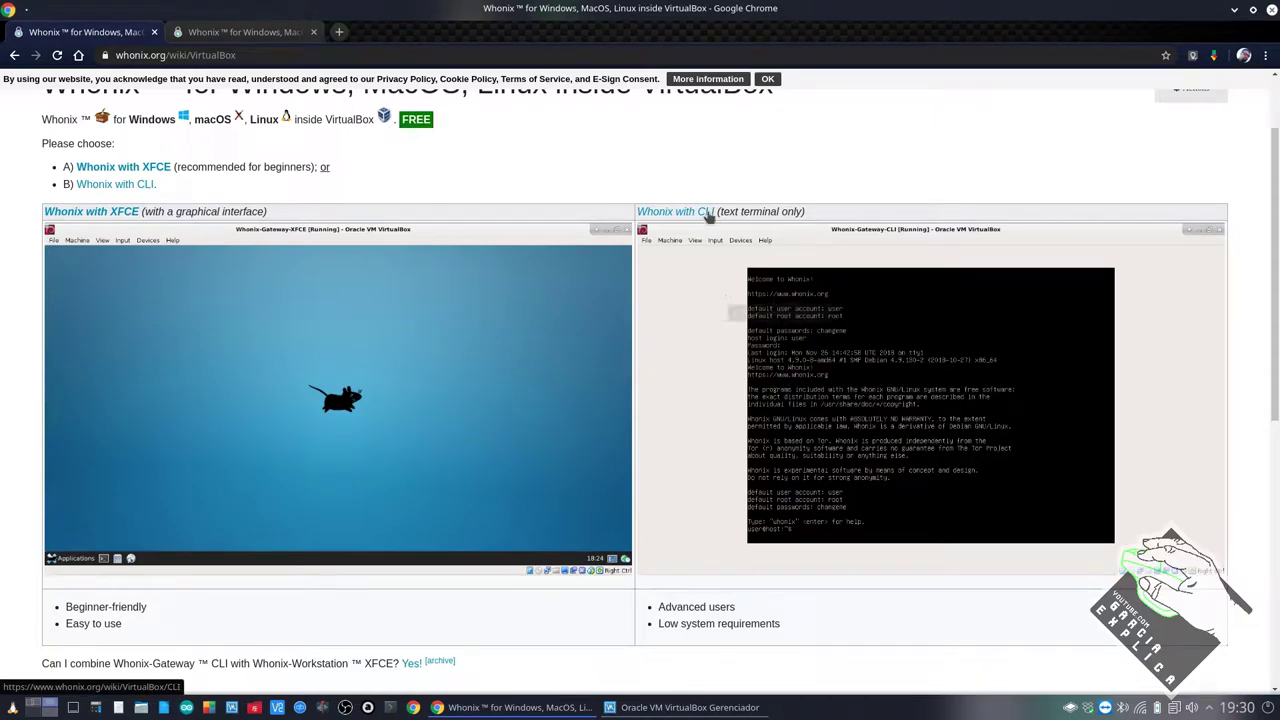
left_click(136, 228)
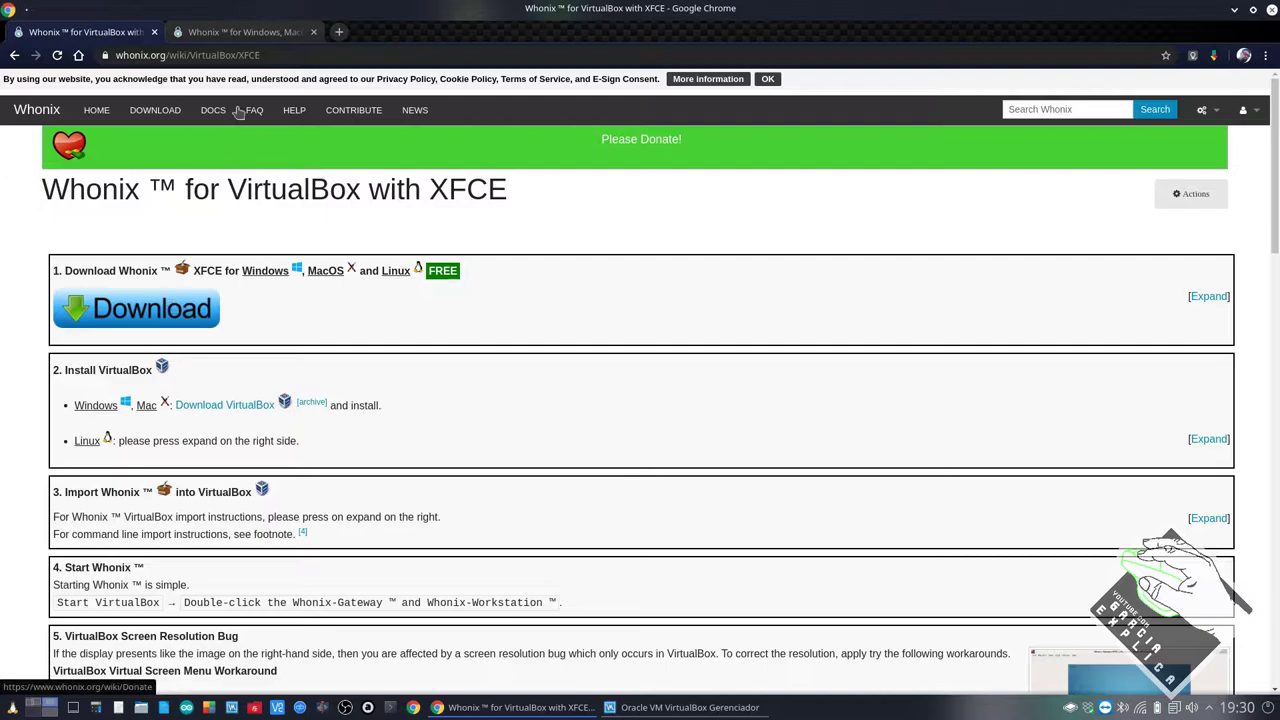
Step: Open the Whonix with XFCE page in the second browser tab, then close the duplicate tab
left_click(240, 32)
scroll(413, 329, "down", 2)
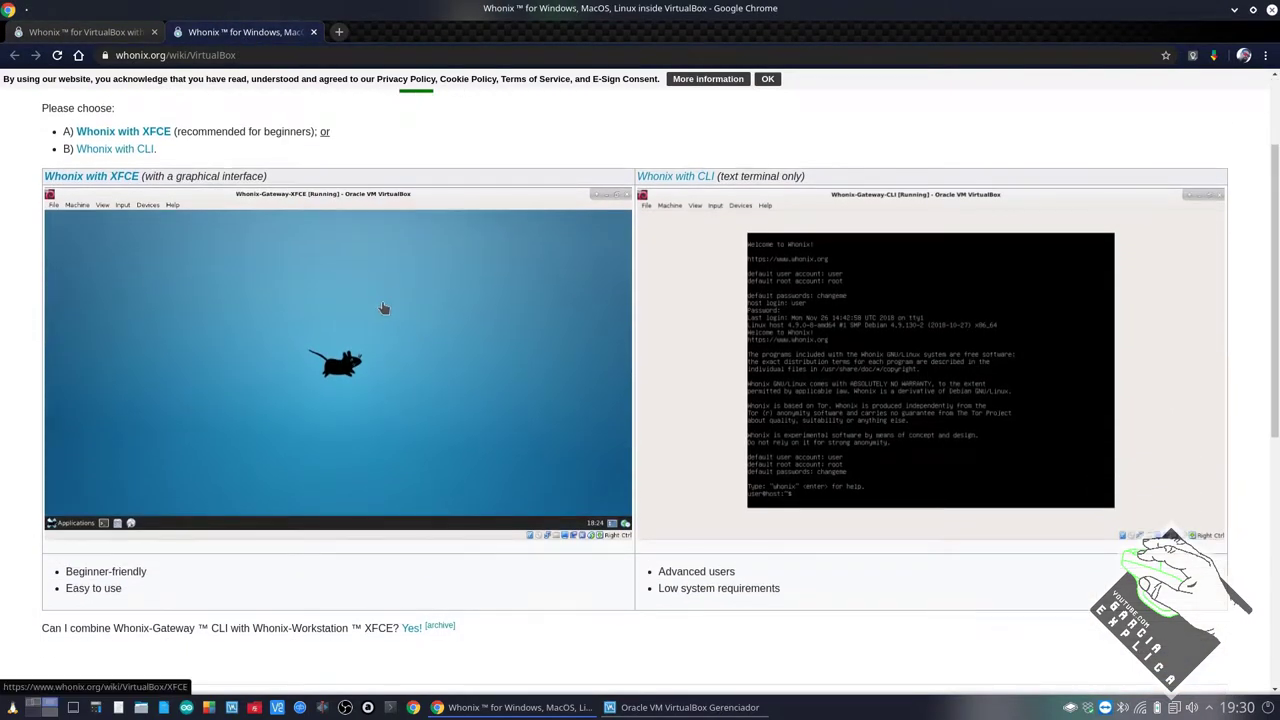
scroll(391, 314, "down", 1)
scroll(300, 280, "up", 2)
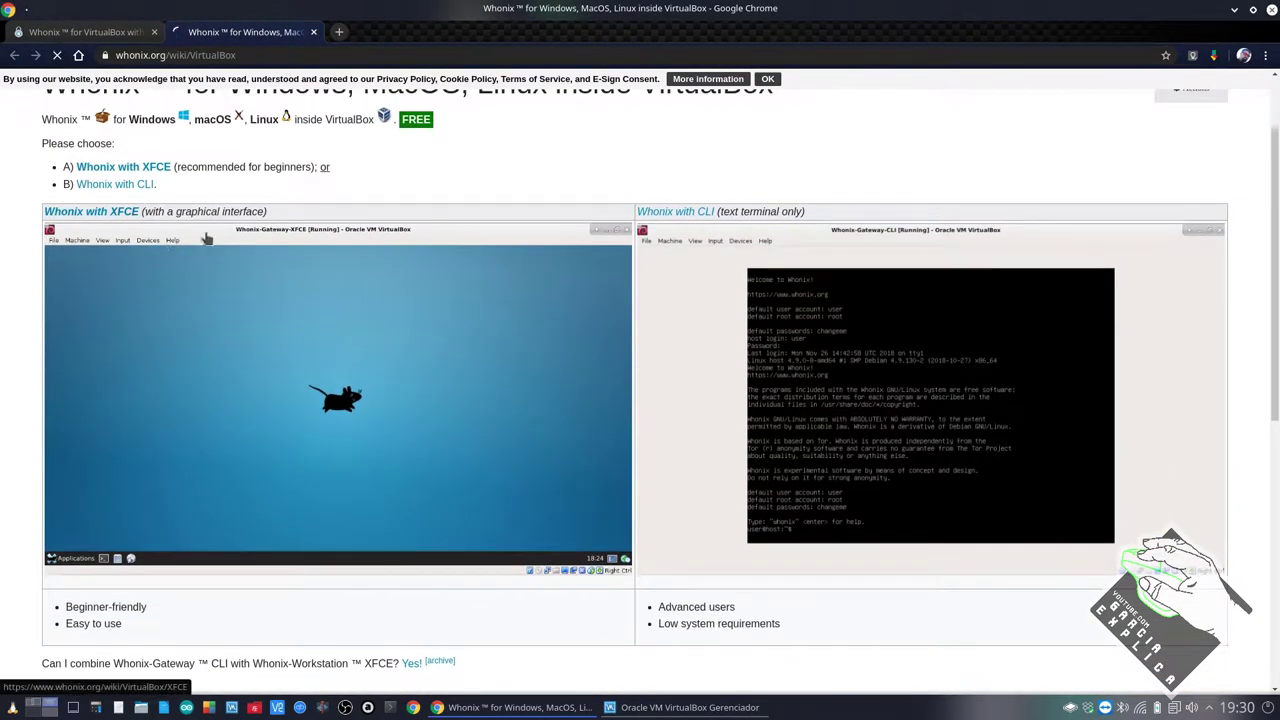
left_click(131, 213)
left_click(142, 32)
left_click(216, 36)
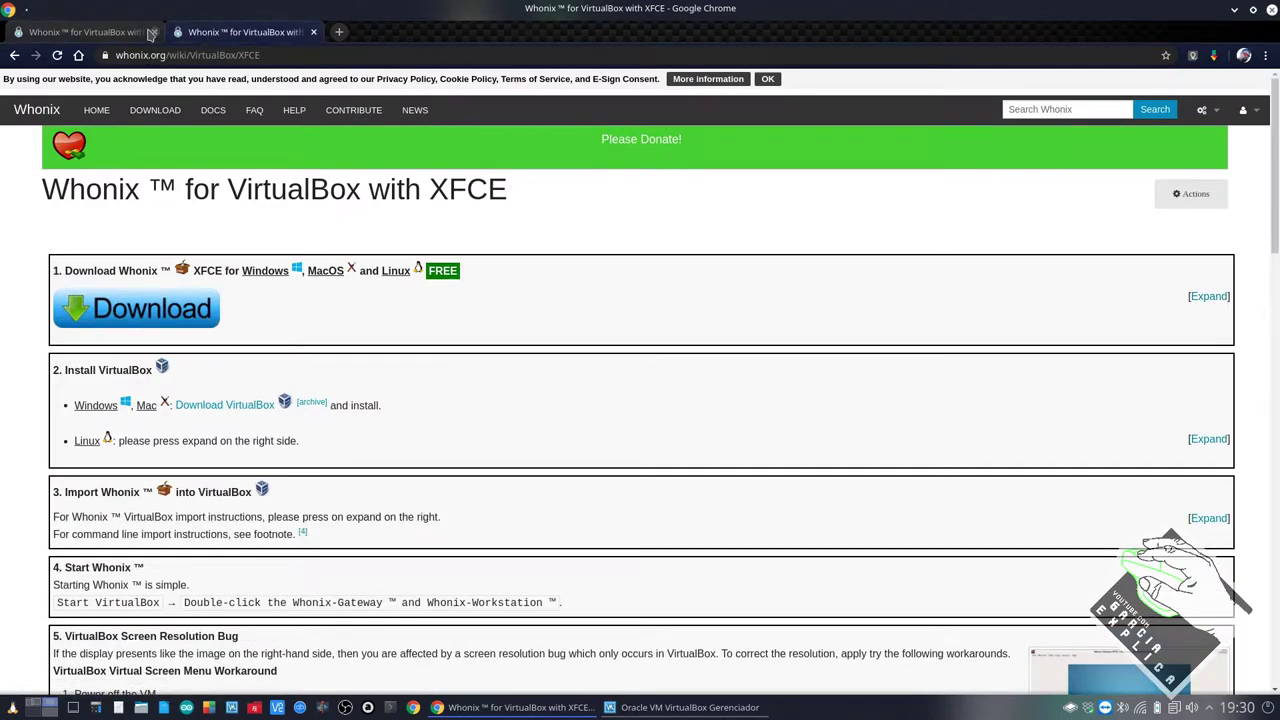
left_click(315, 33)
Step: Review the Whonix for VirtualBox with XFCE page and switch to Oracle VM VirtualBox Manager
scroll(409, 410, "down", 2)
scroll(410, 392, "up", 2)
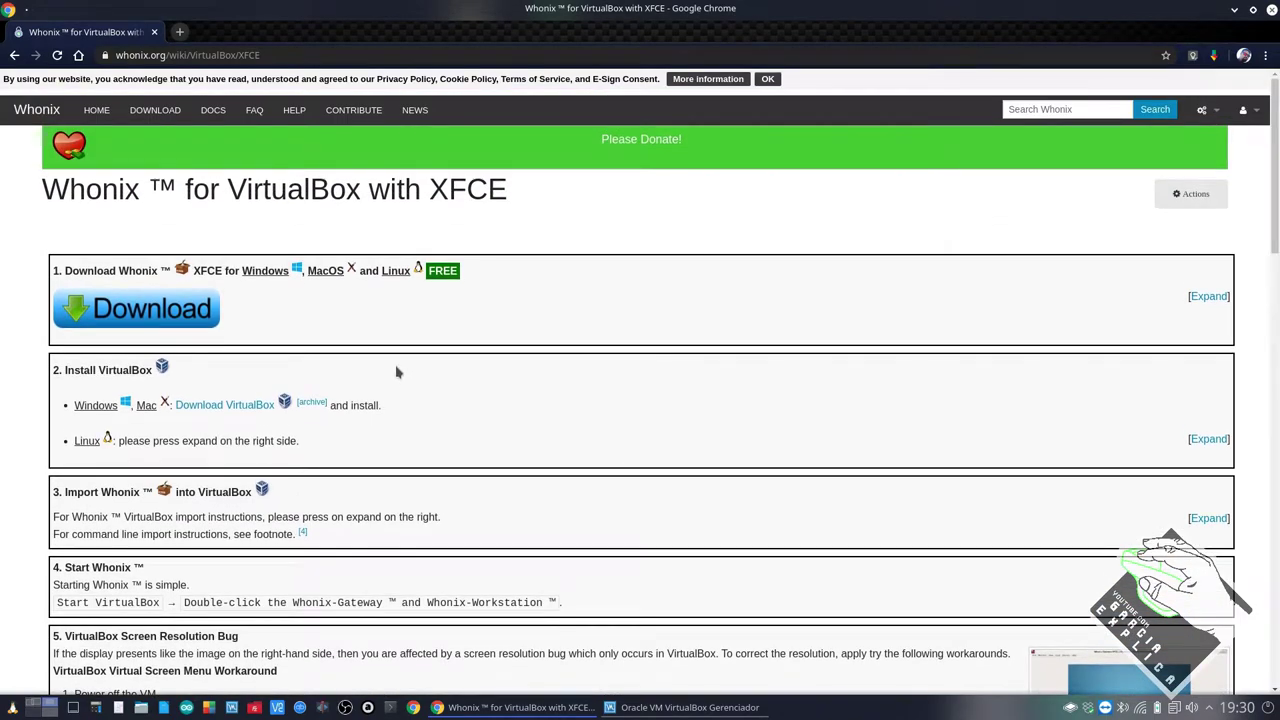
left_click_drag(231, 188, 500, 190)
left_click(544, 194)
left_click(683, 707)
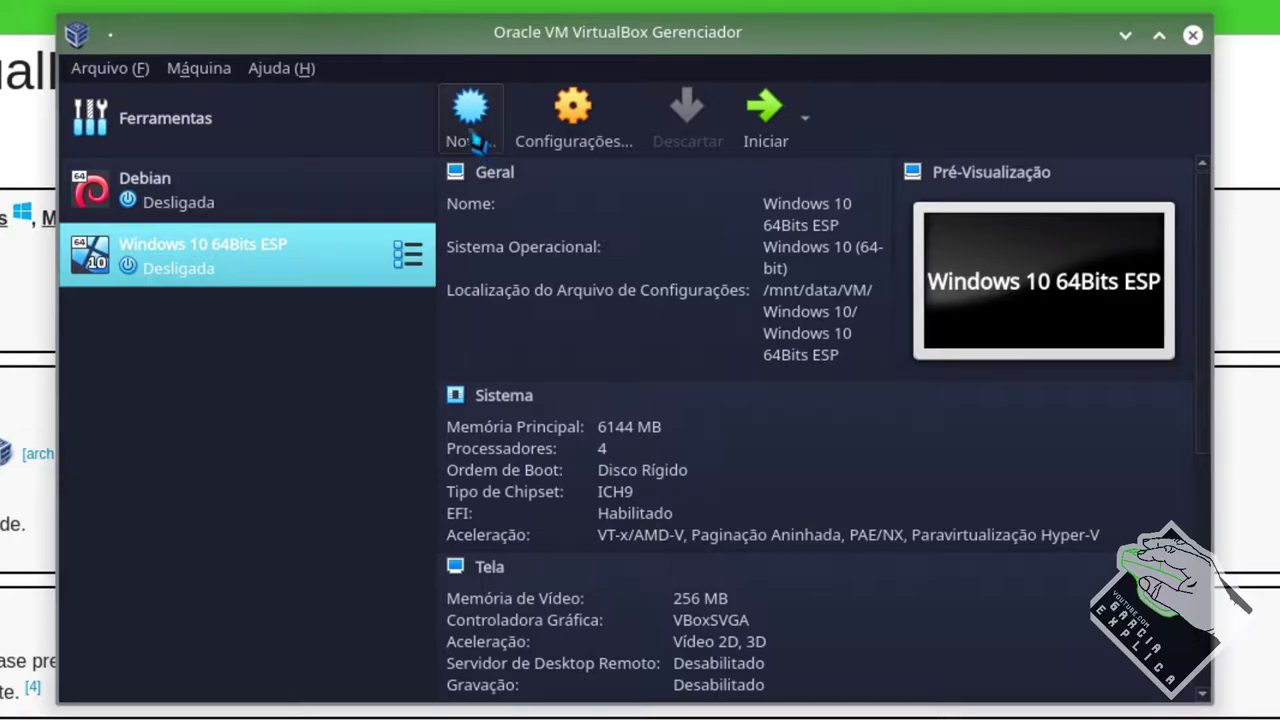
left_click(196, 68)
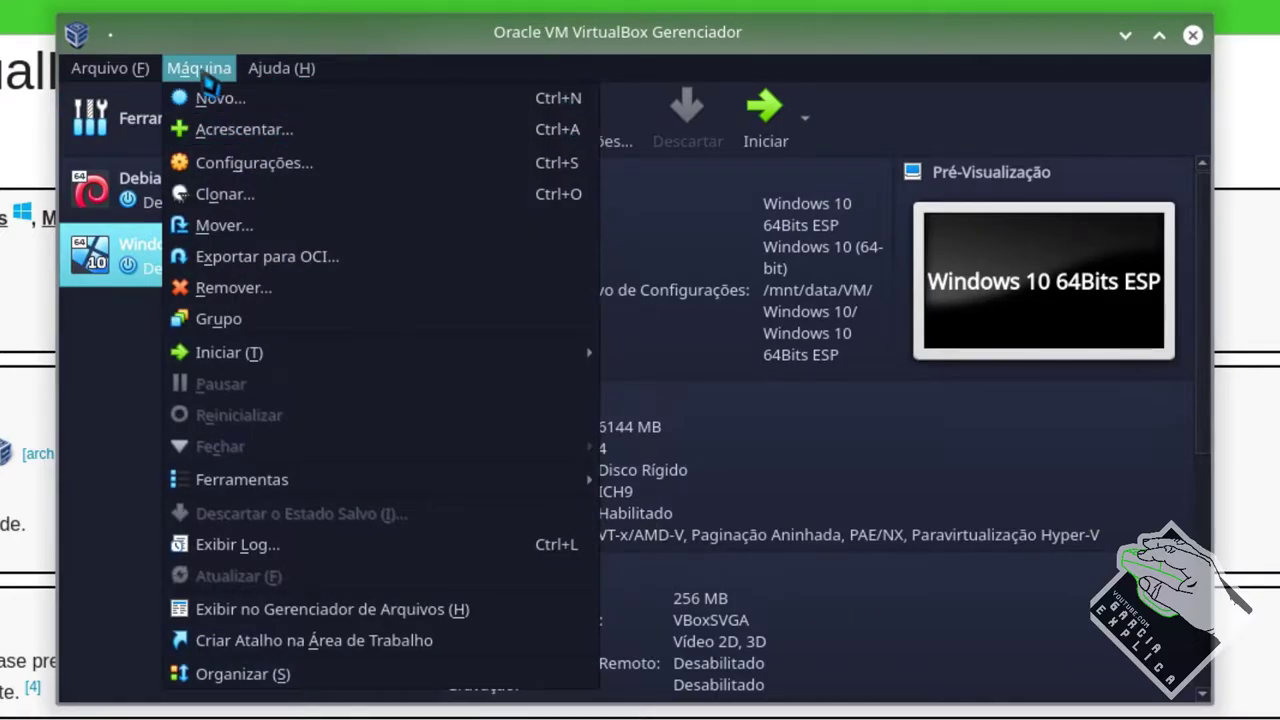
mouse_move(110, 68)
key("Up")
key("Return")
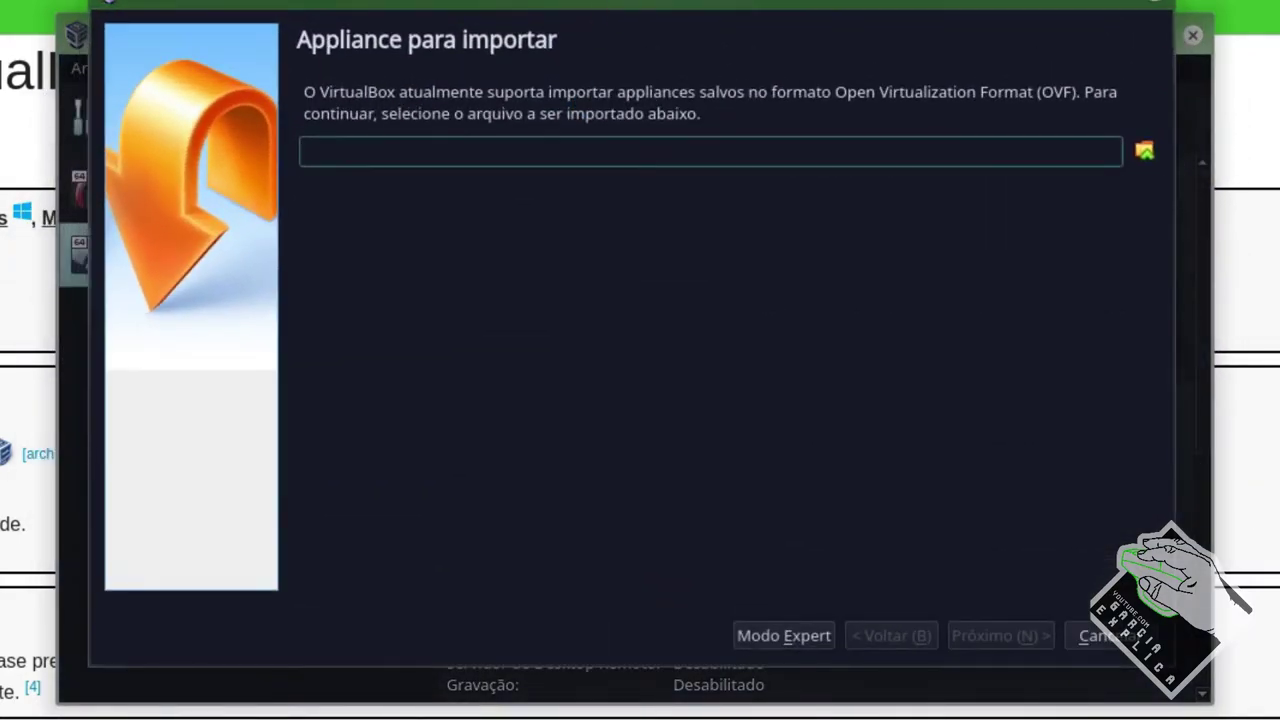
left_click_drag(620, 10, 432, 522)
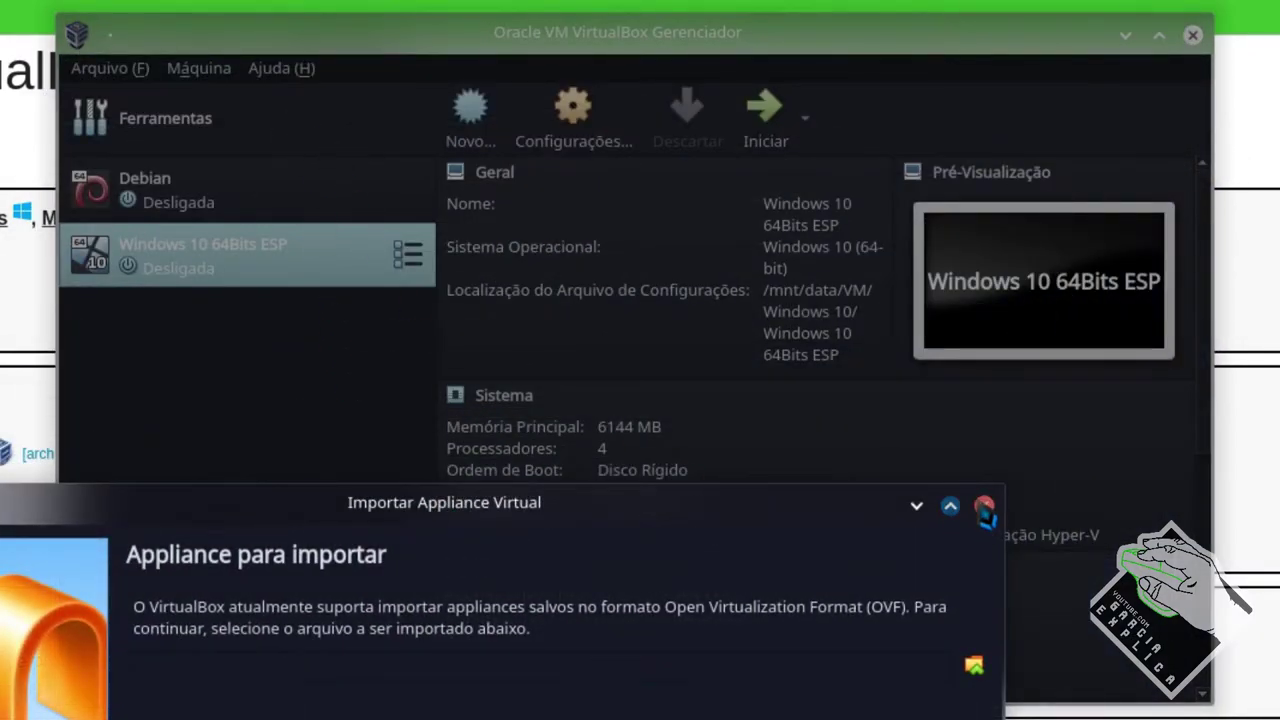
left_click(984, 506)
Step: Start a virtual appliance import from VirtualBox's global tools and browse for the appliance file
left_click(374, 132)
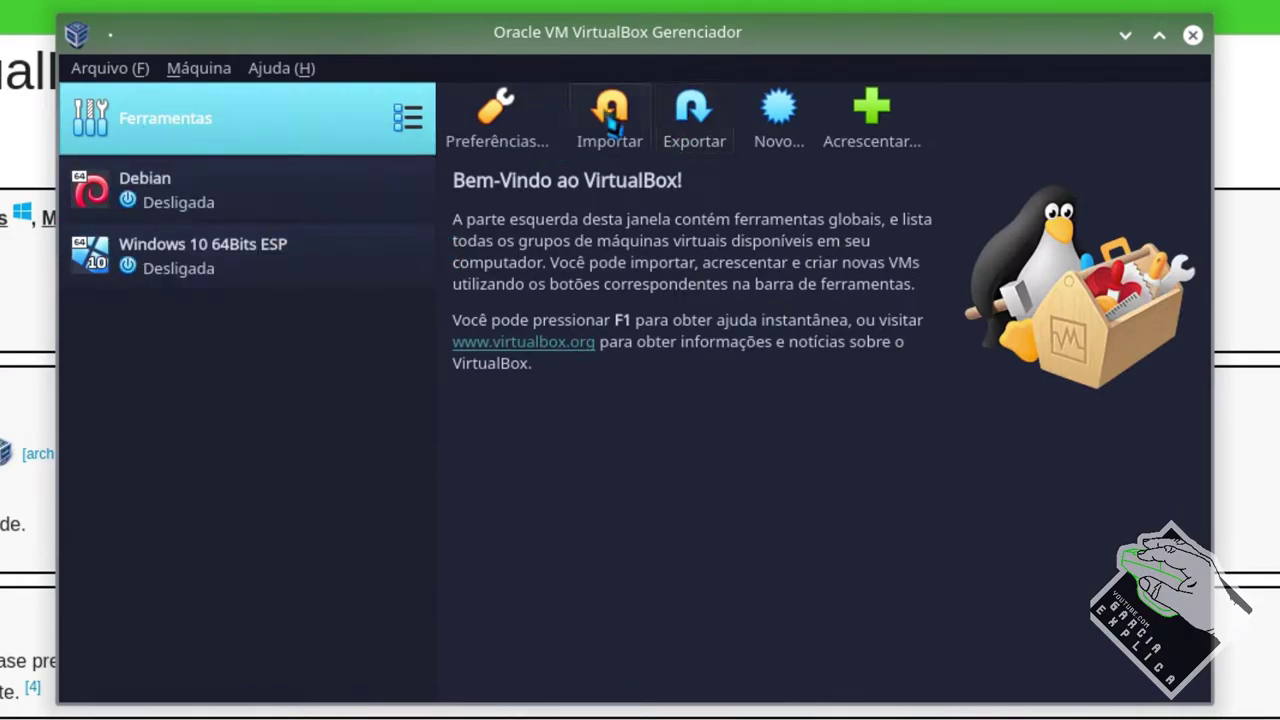
left_click(612, 118)
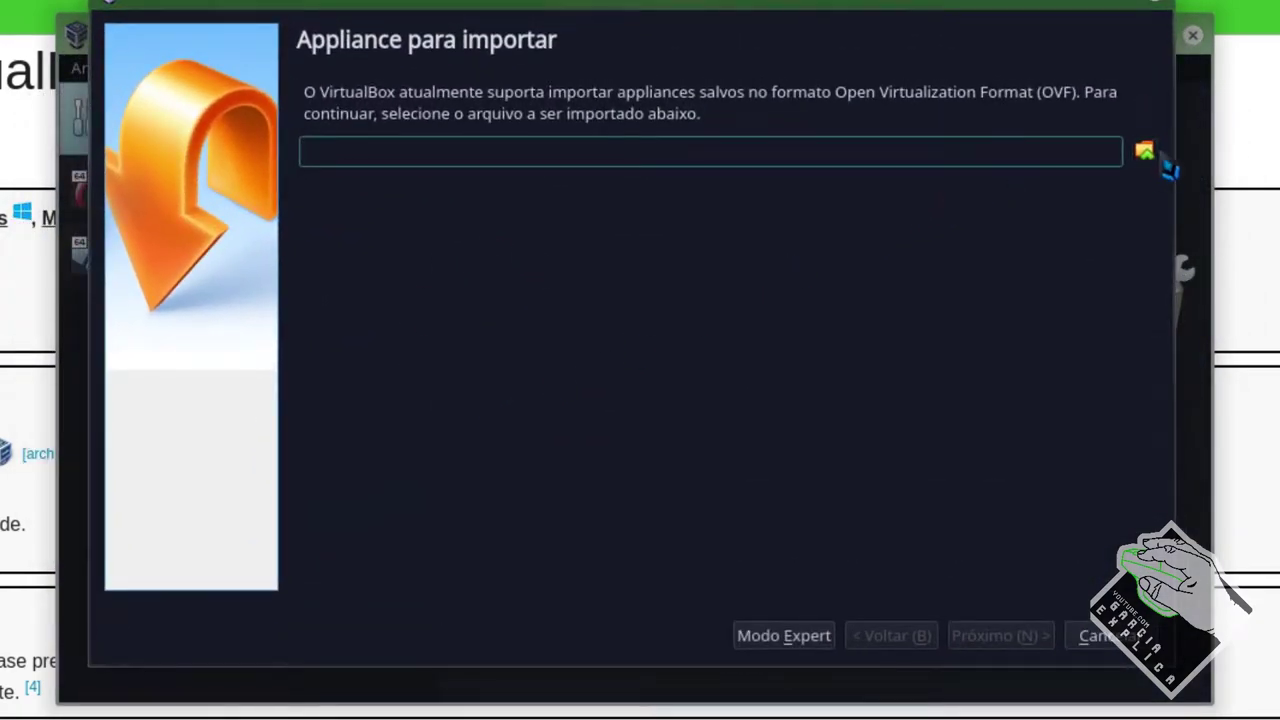
left_click(1144, 150)
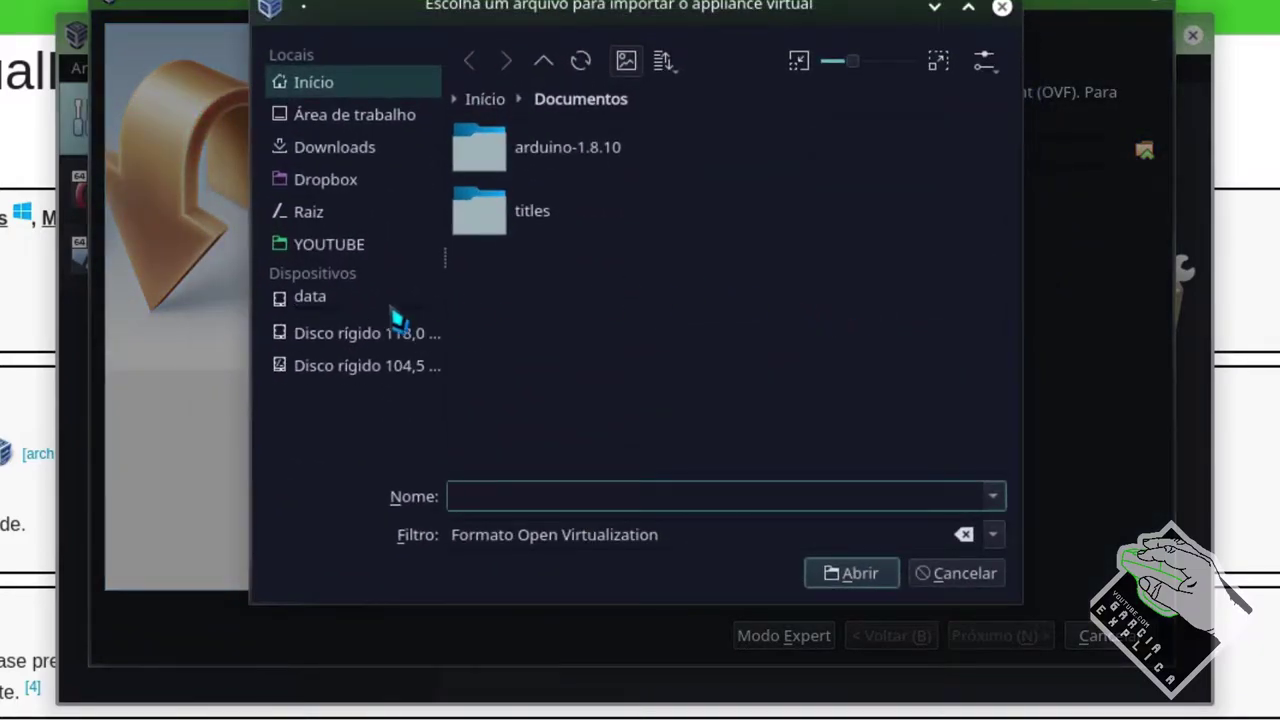
Step: Select Whonix-XFCE-15.0.0.9.4.ova from data/ZZZ/Bkp/TOGO/st as the appliance and continue to its settings
left_click(394, 298)
left_click(651, 340)
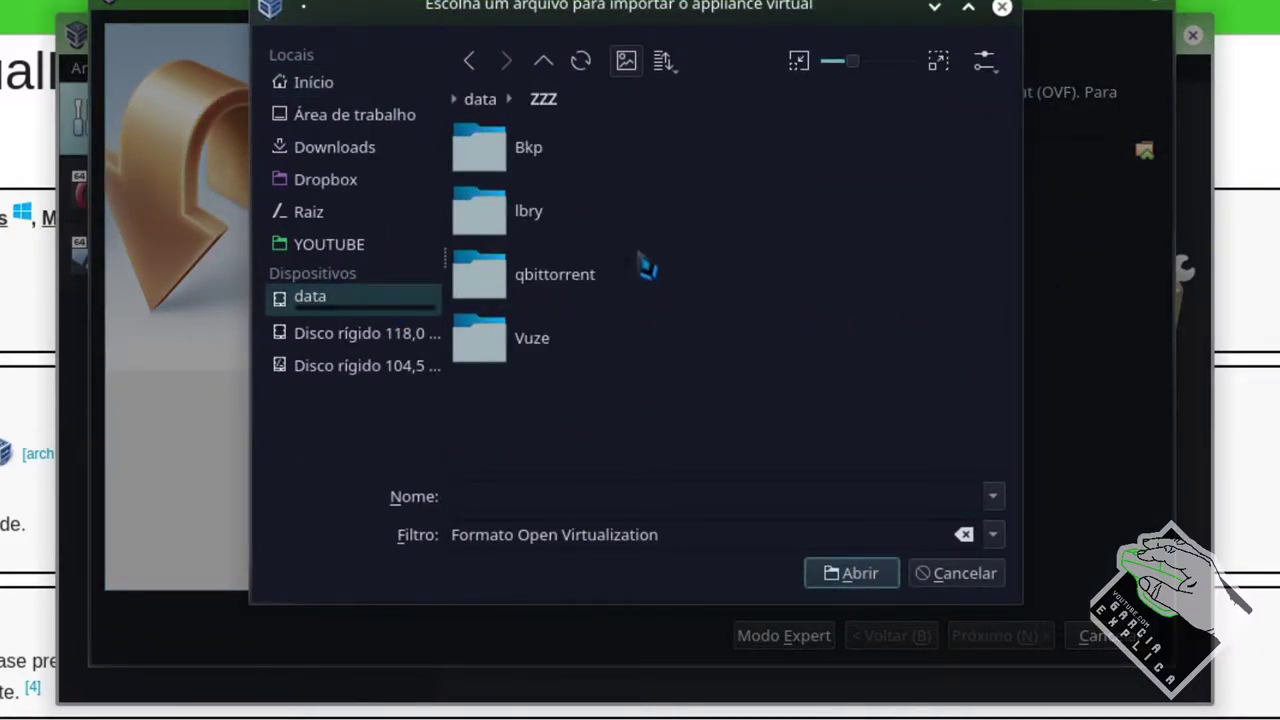
left_click(506, 170)
left_click(500, 222)
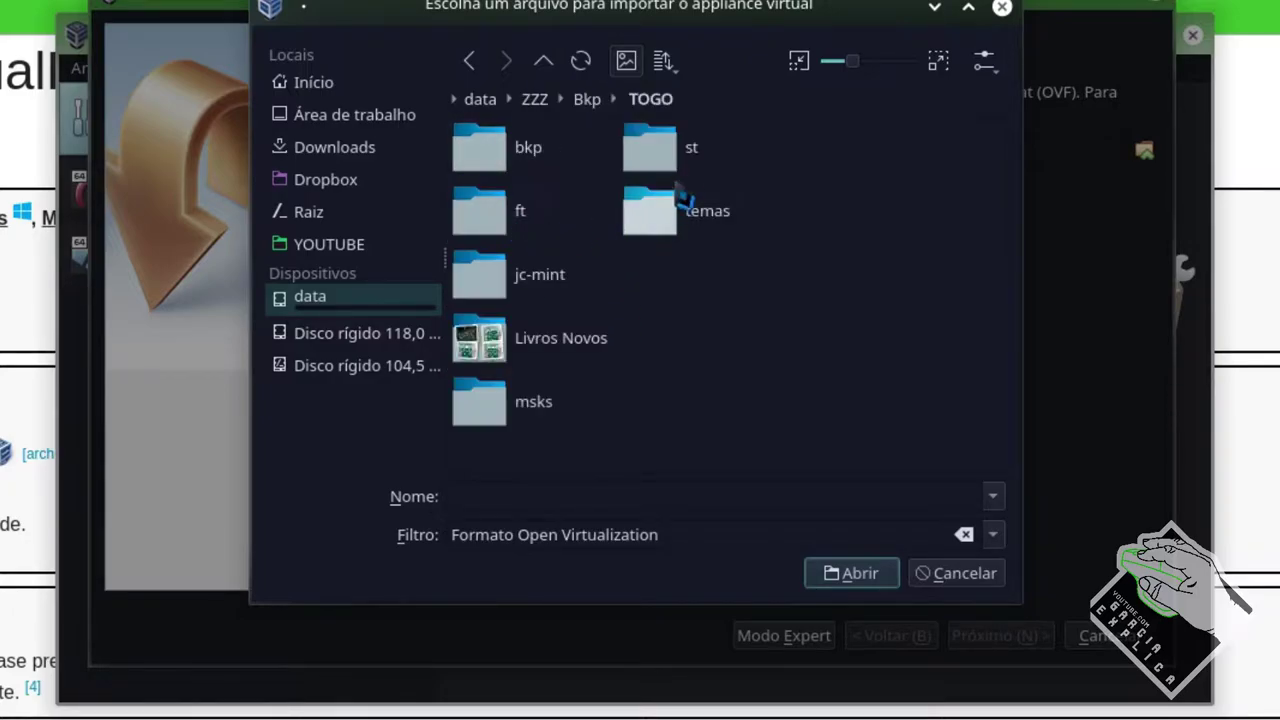
left_click(690, 176)
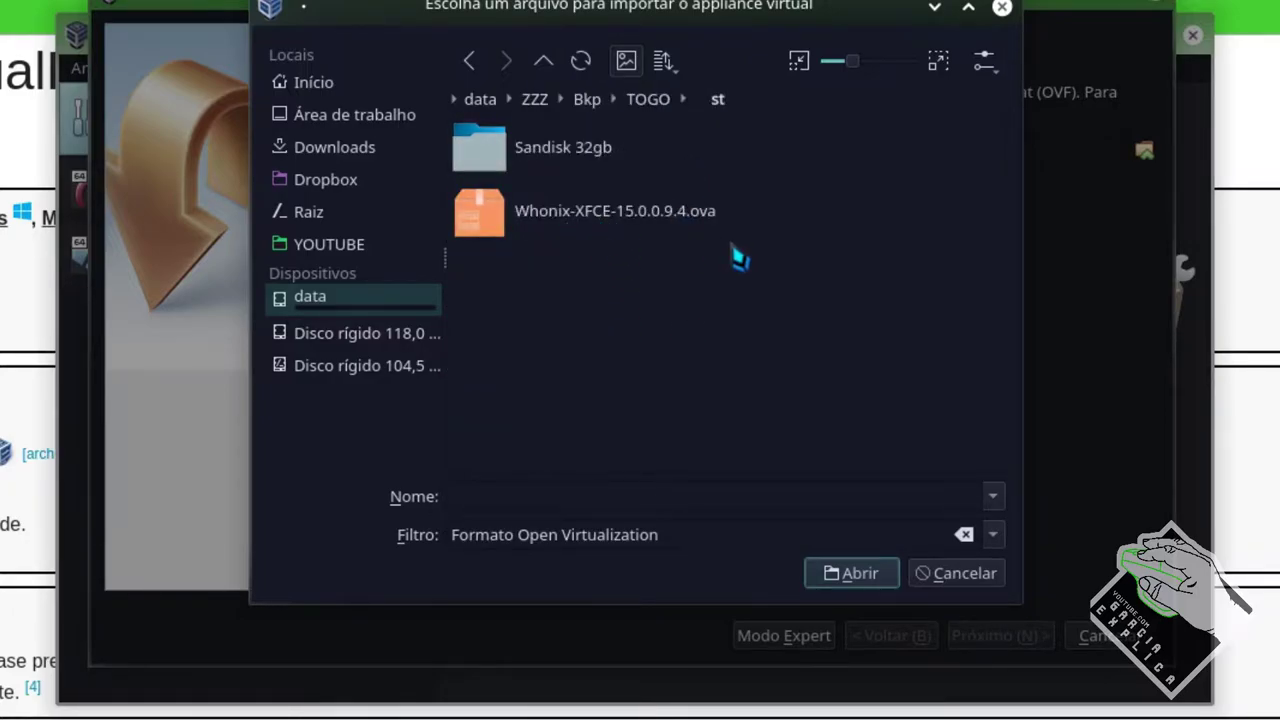
left_click(677, 237)
left_click(850, 573)
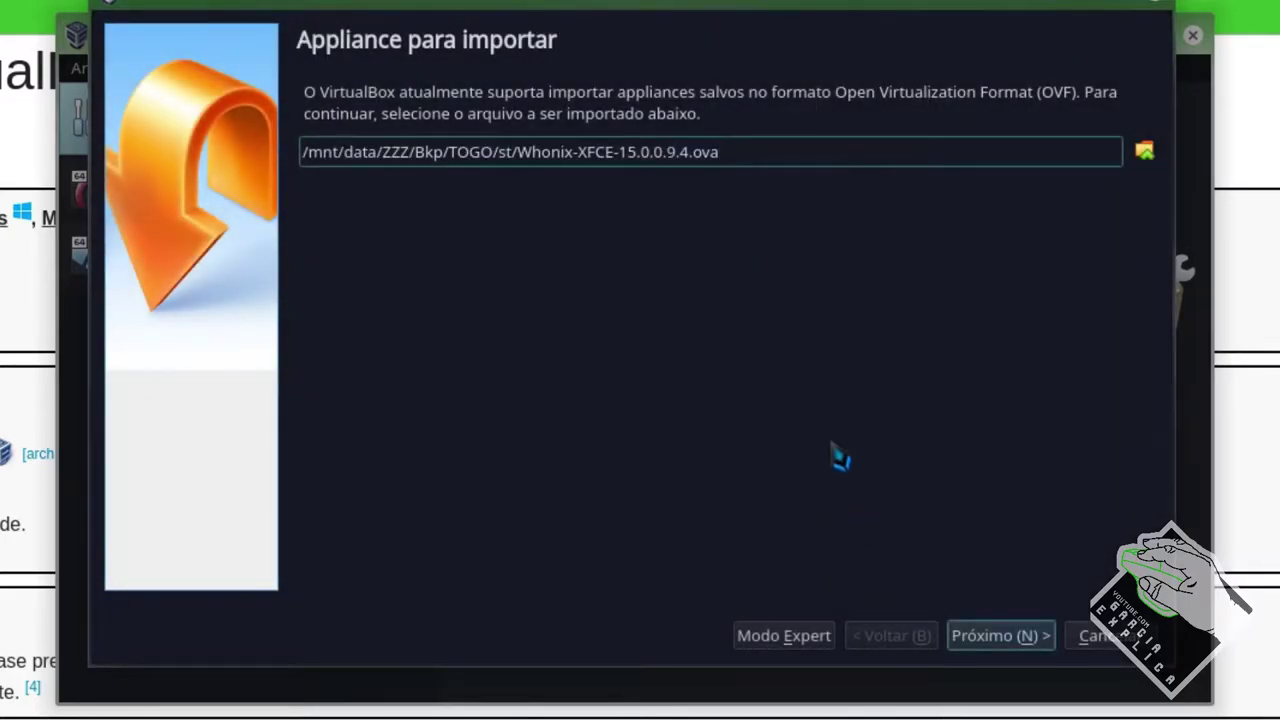
left_click(1000, 635)
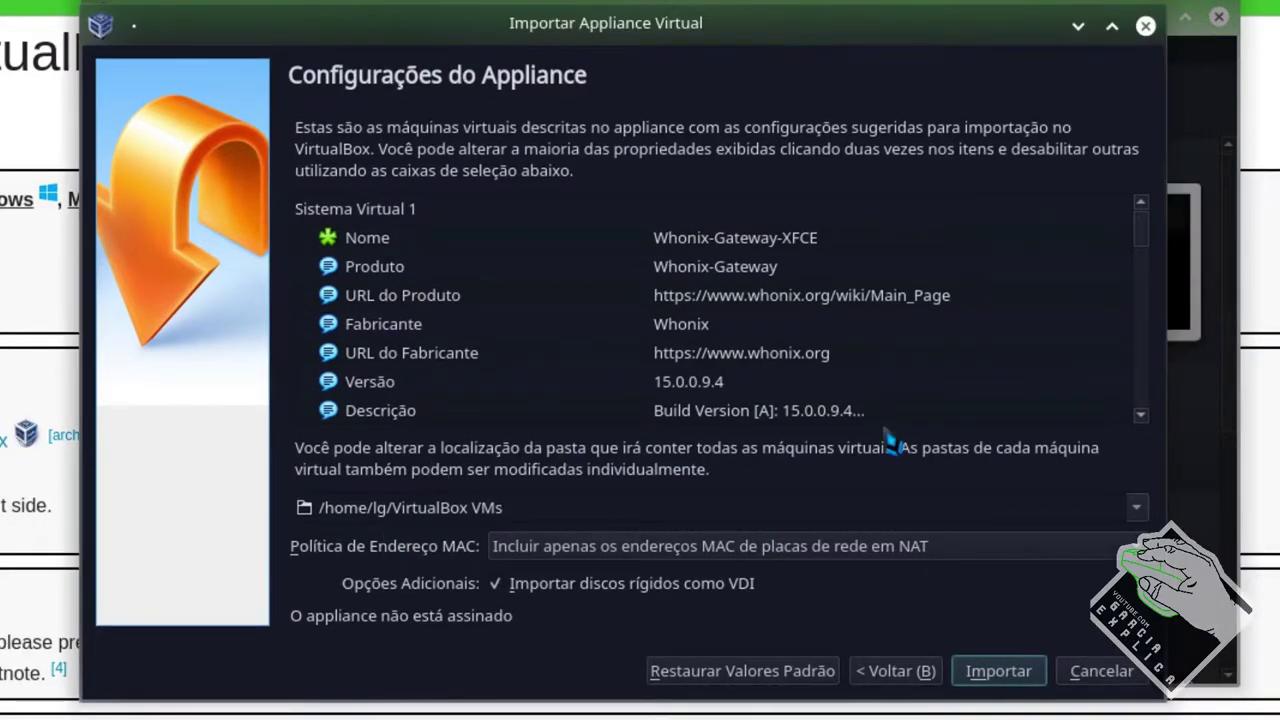
Step: Review the appliance's two virtual systems and shorten the name of virtual system 1 to Whonix
scroll(830, 328, "down", 9)
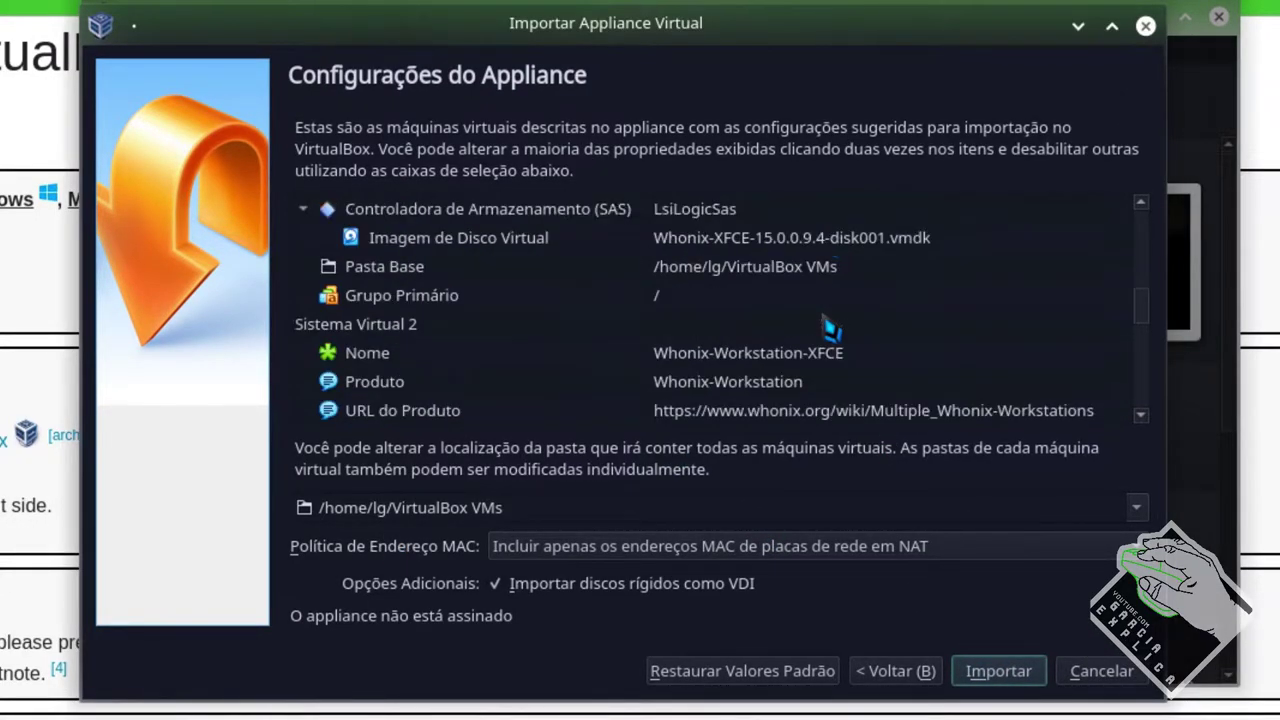
scroll(835, 325, "up", 10)
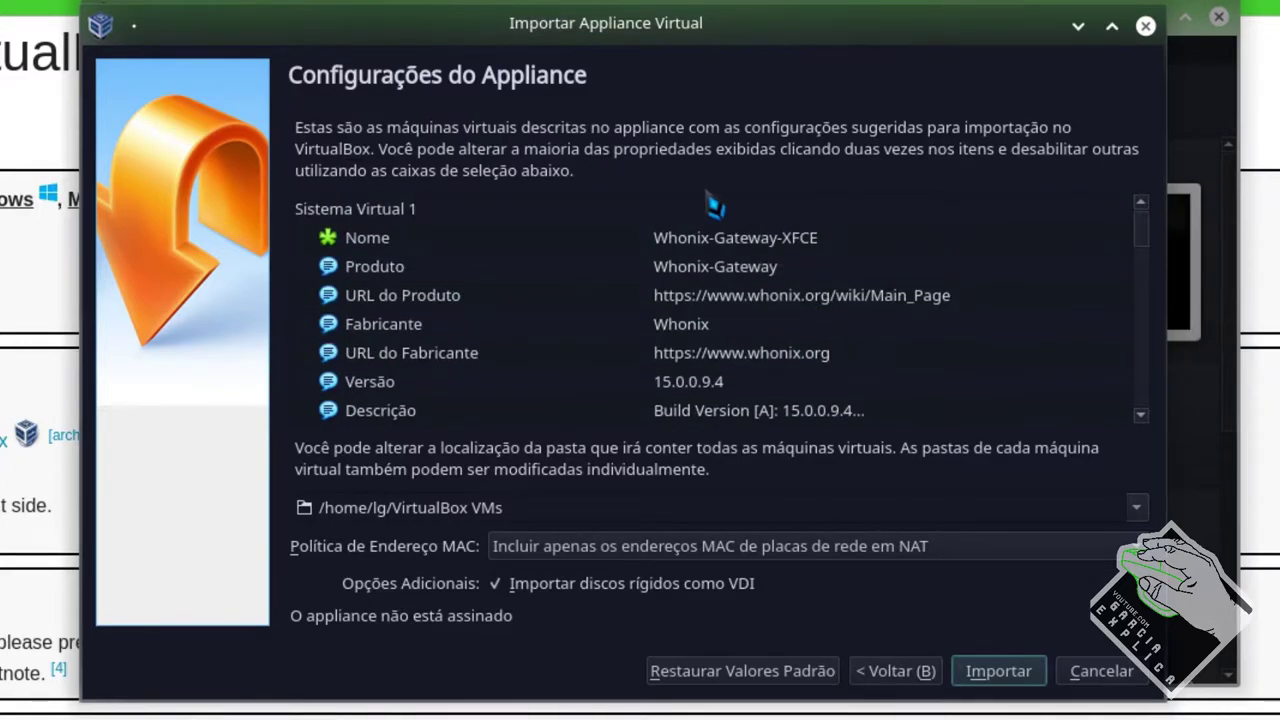
left_click(713, 242)
double_click(713, 242)
left_click(736, 245)
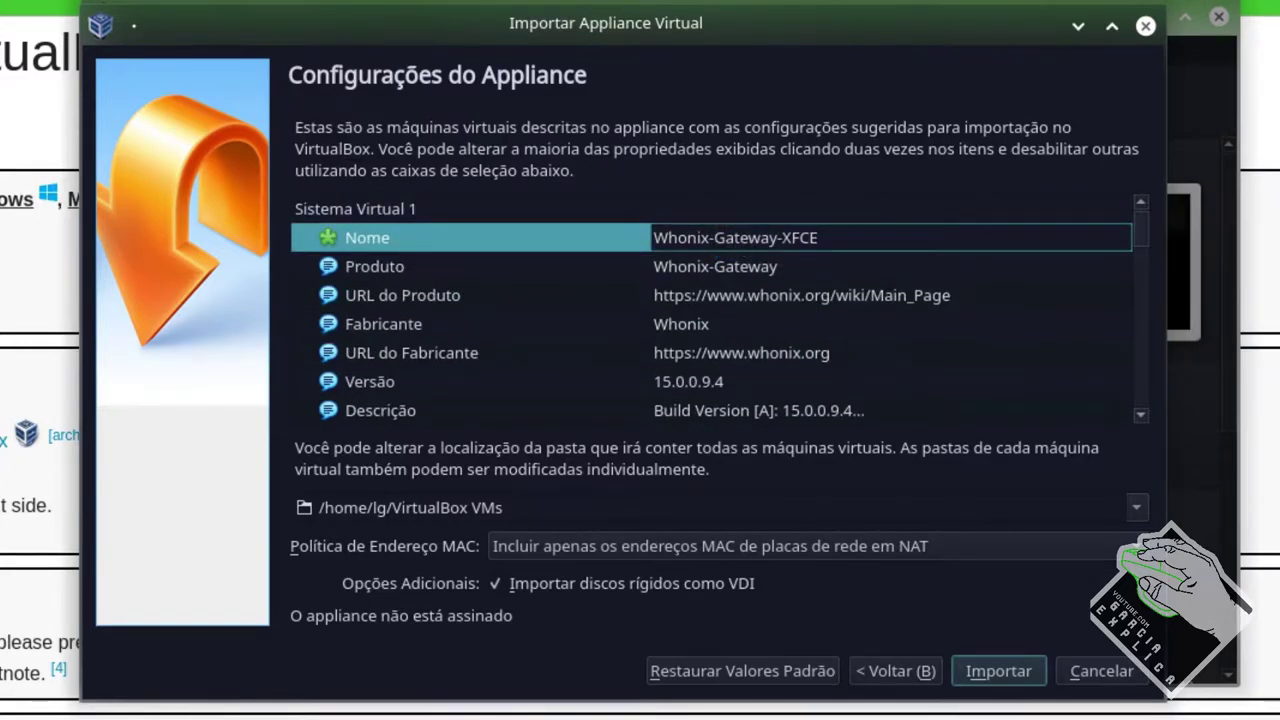
key("shift+End")
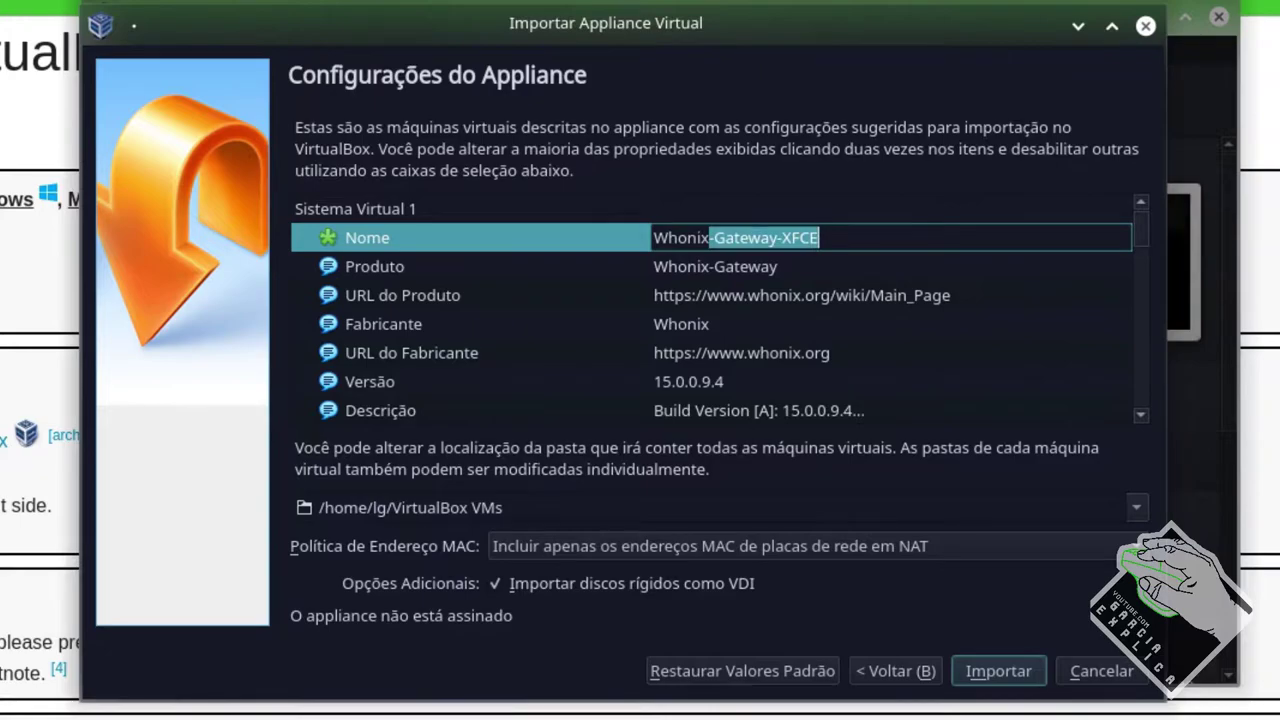
type("1")
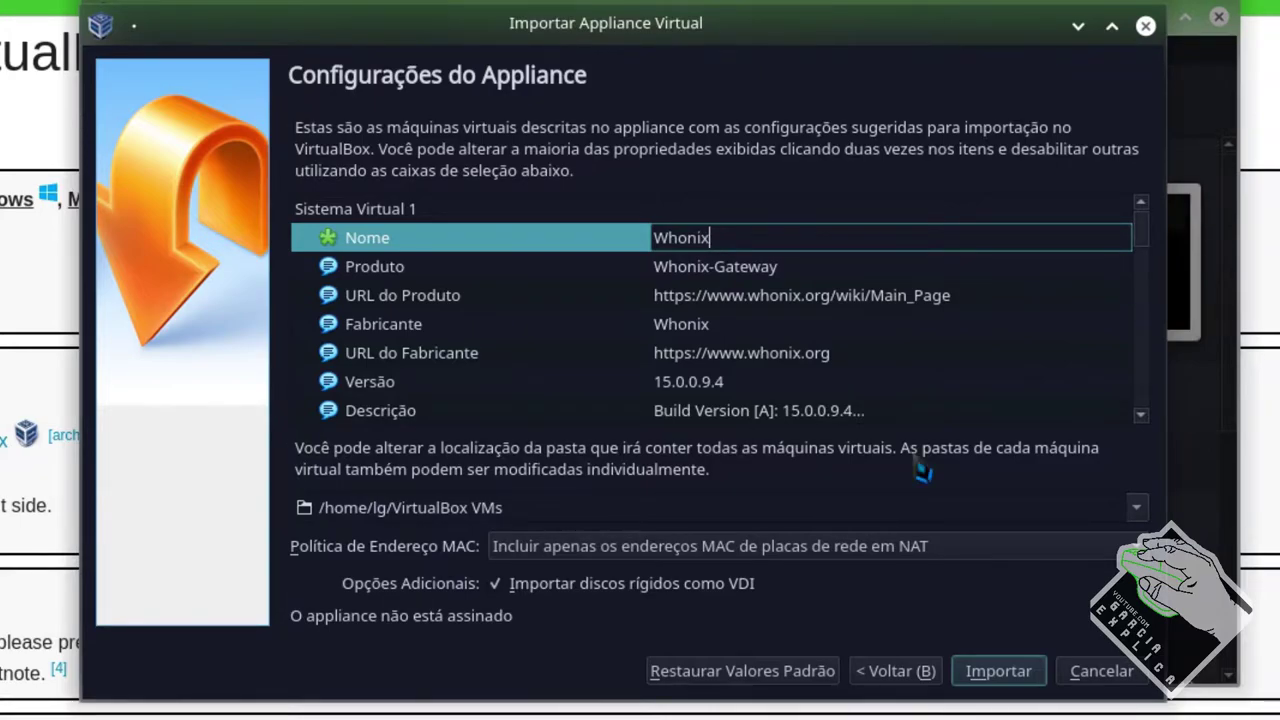
Step: Set the RAM of virtual system 1 to 4096 MB
scroll(752, 334, "down", 3)
scroll(682, 336, "up", 1)
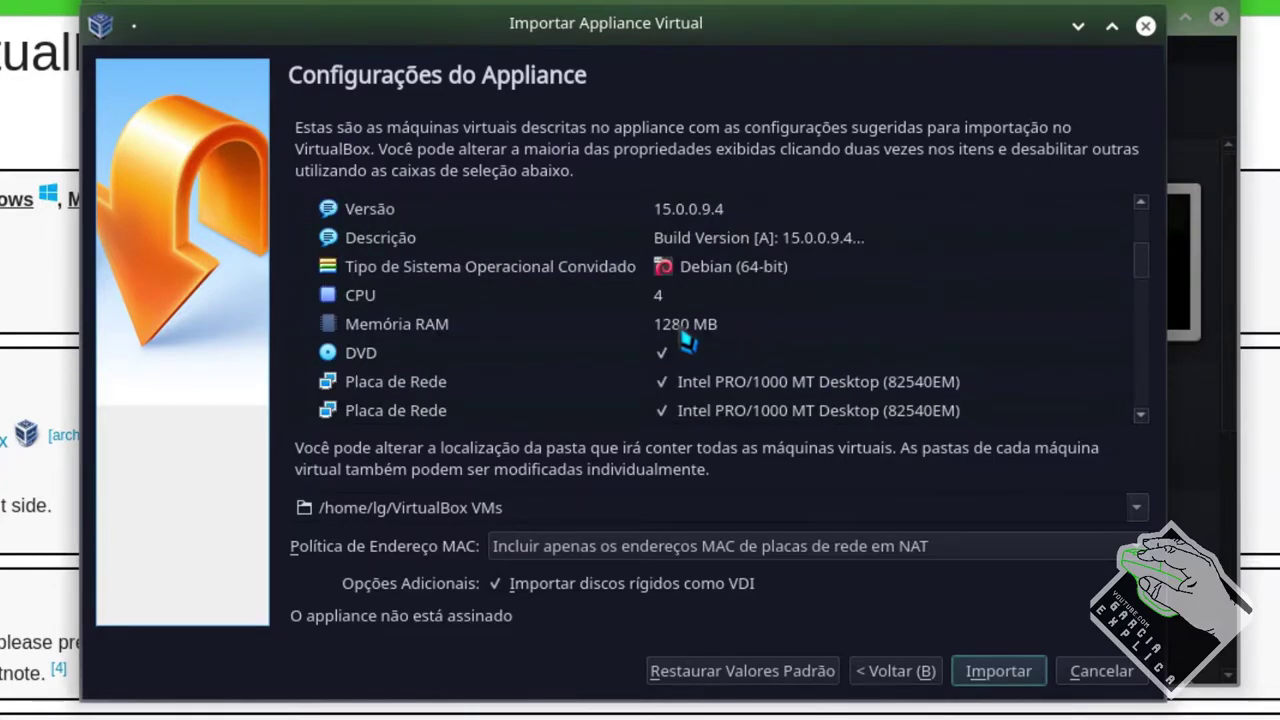
double_click(685, 338)
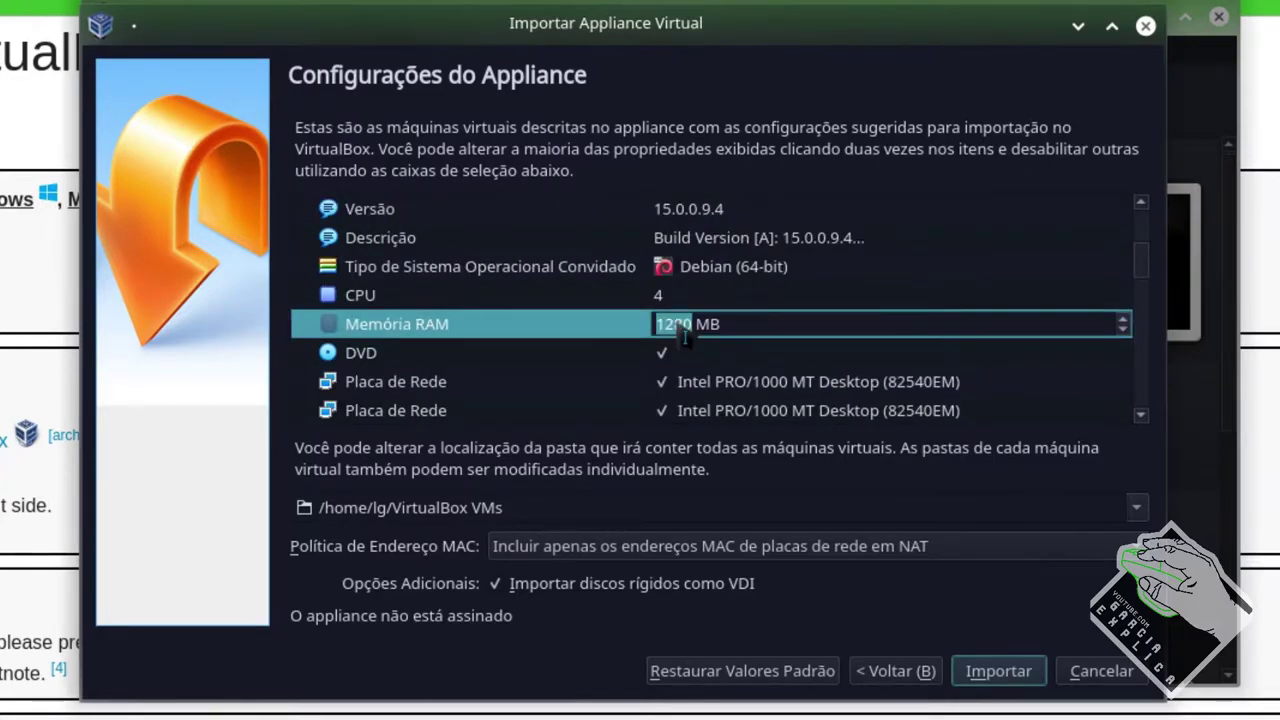
type("4096")
scroll(775, 365, "down", 1)
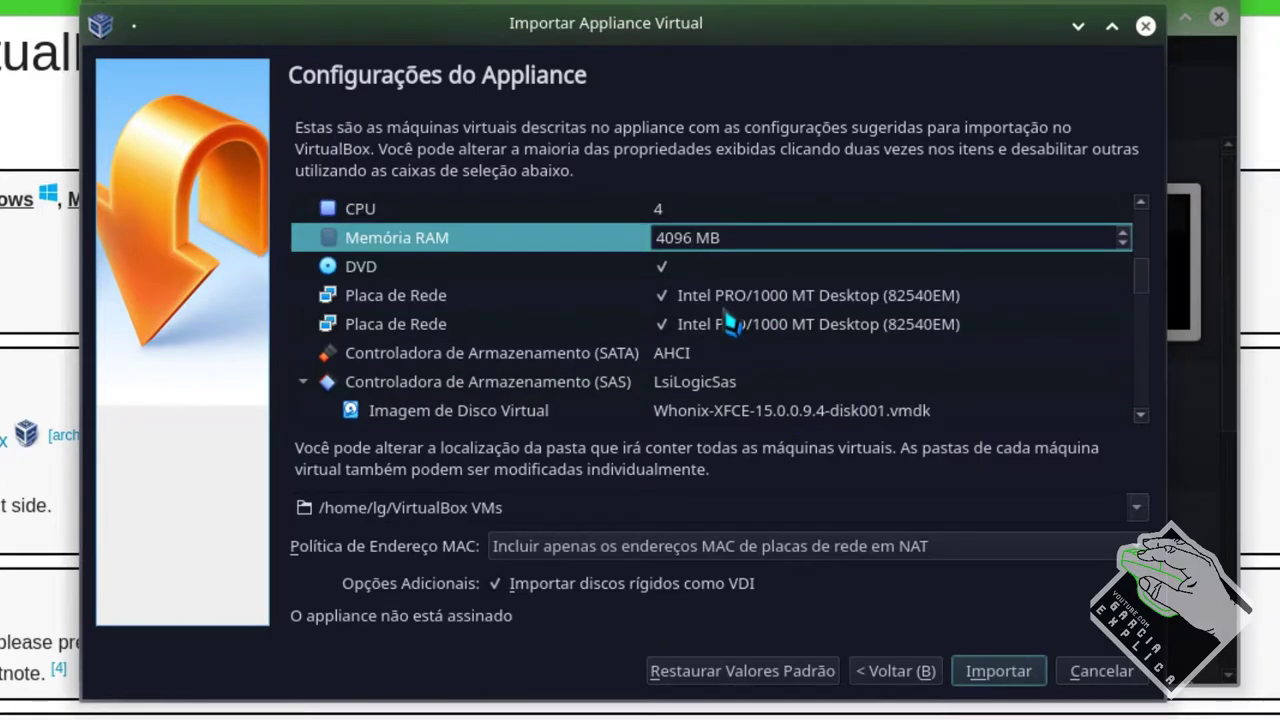
Step: Rename virtual system 2 as Whonix Persist in the appliance settings
scroll(600, 353, "down", 1)
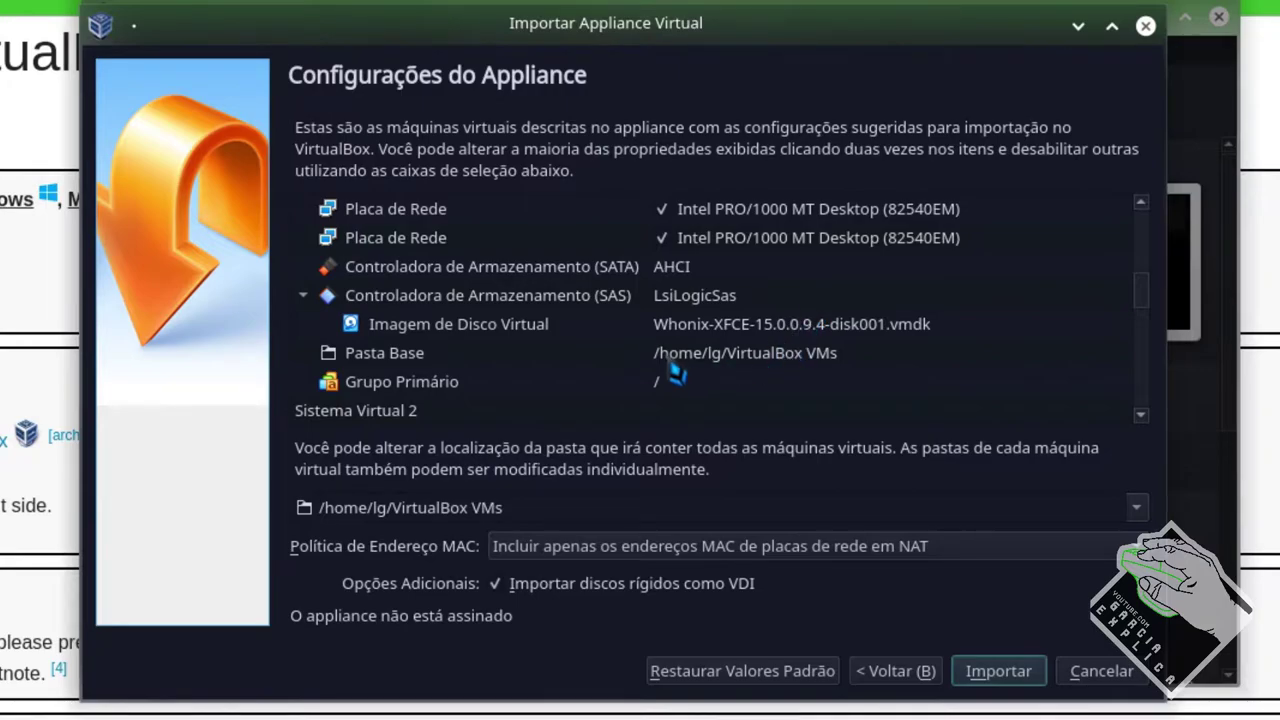
left_click(702, 360)
scroll(766, 370, "down", 1)
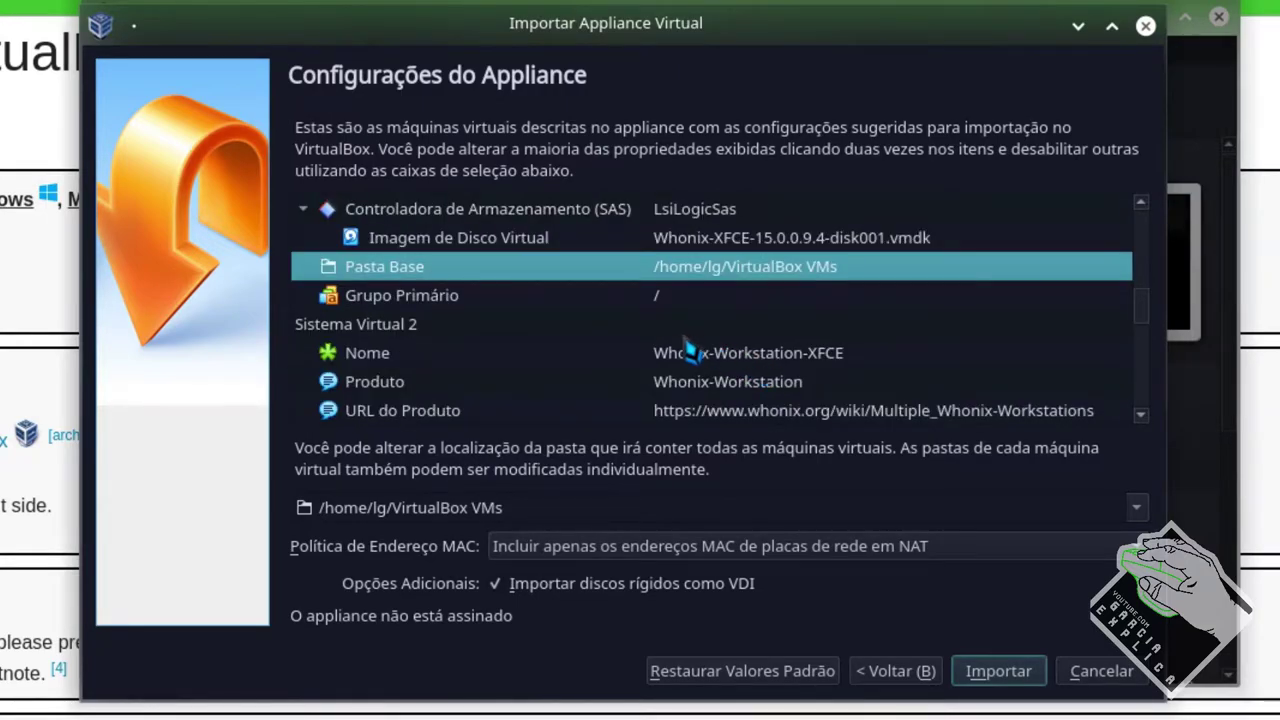
left_click(705, 352)
left_click(729, 360)
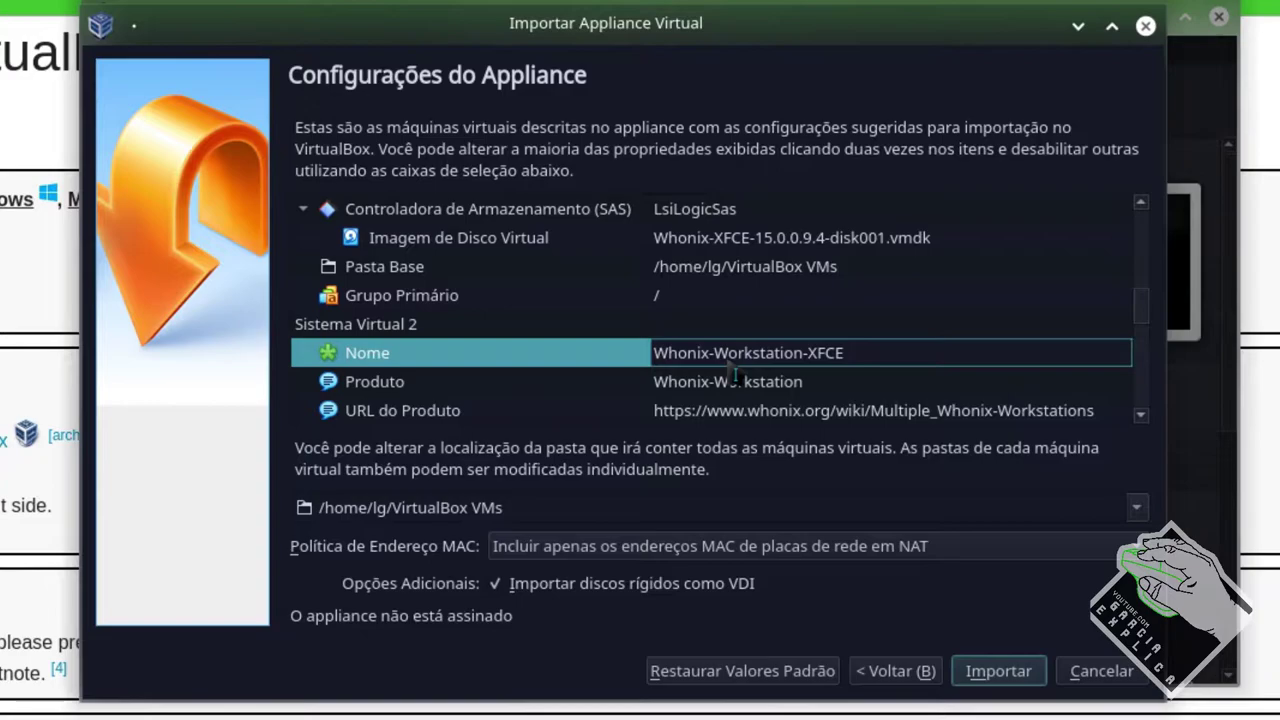
left_click_drag(714, 354, 867, 376)
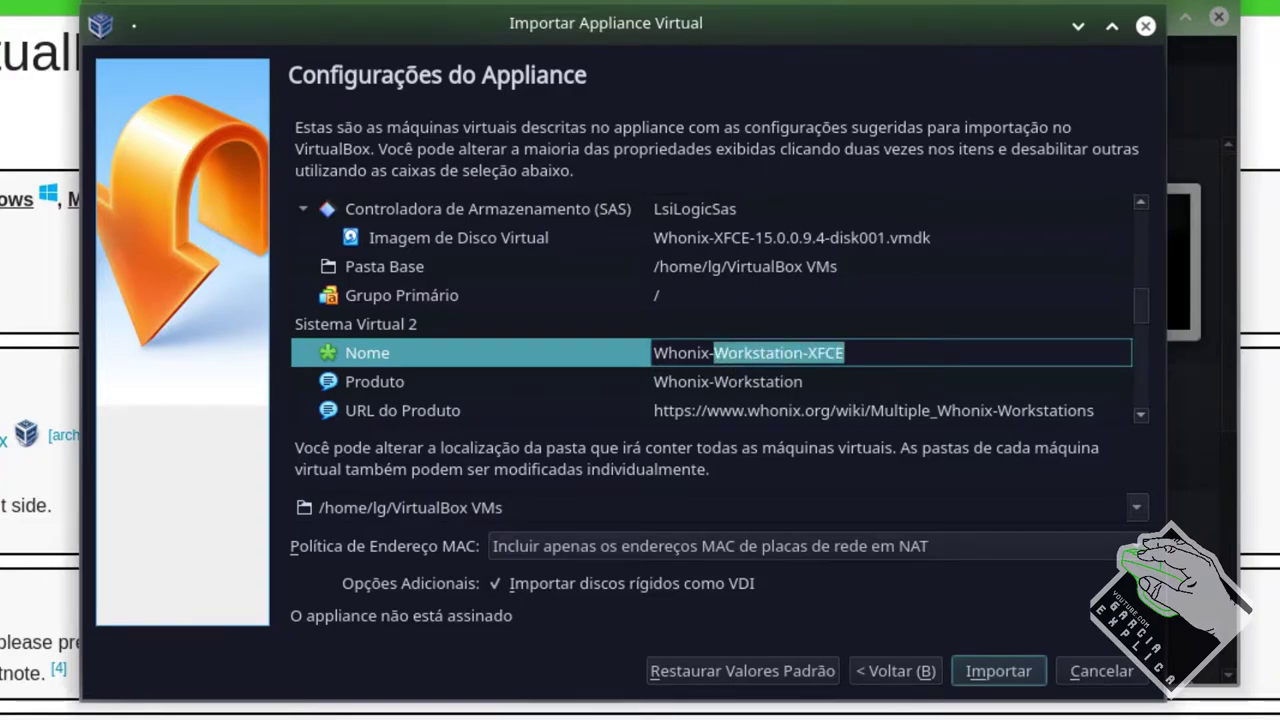
key("BackSpace")
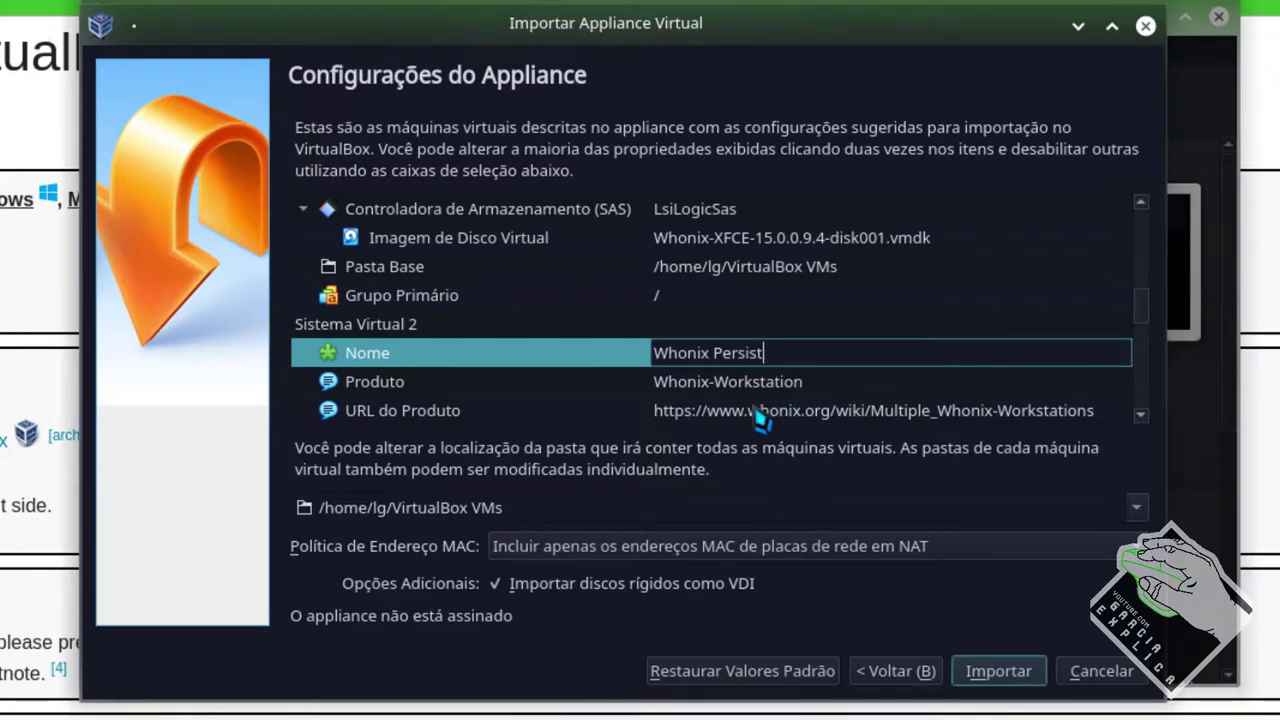
key("ctrl+shift+Left")
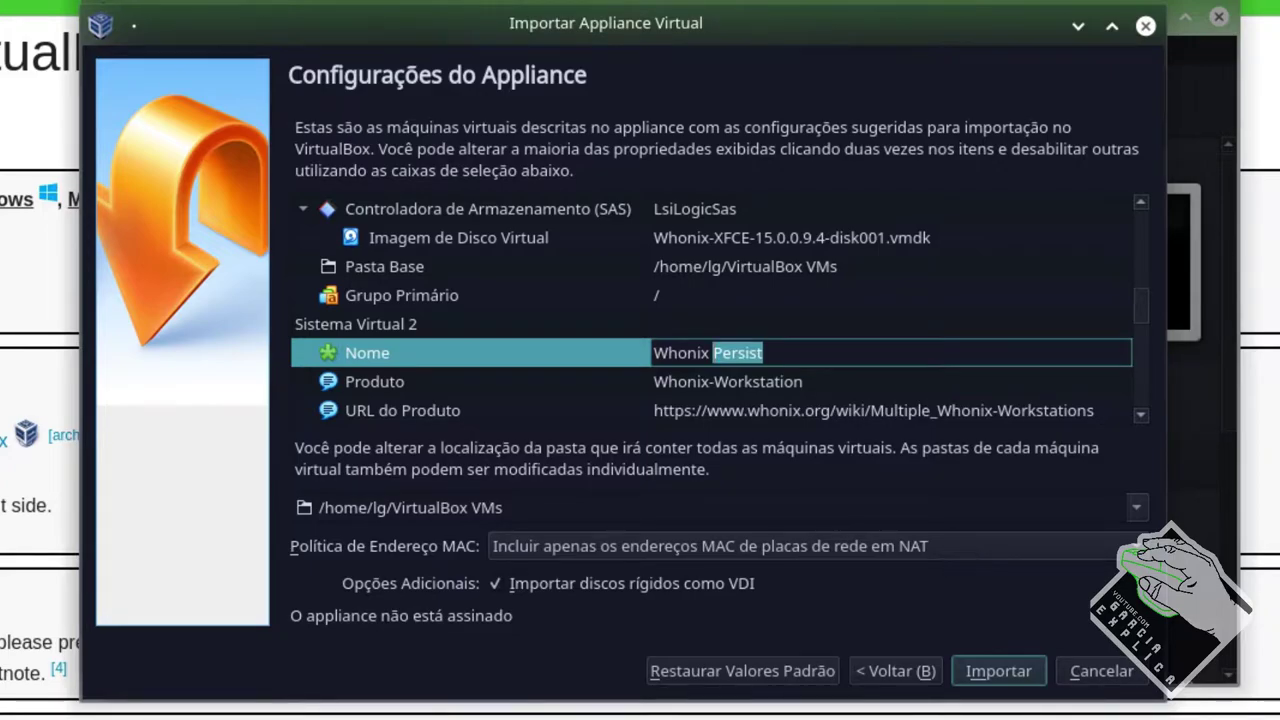
left_click(788, 362)
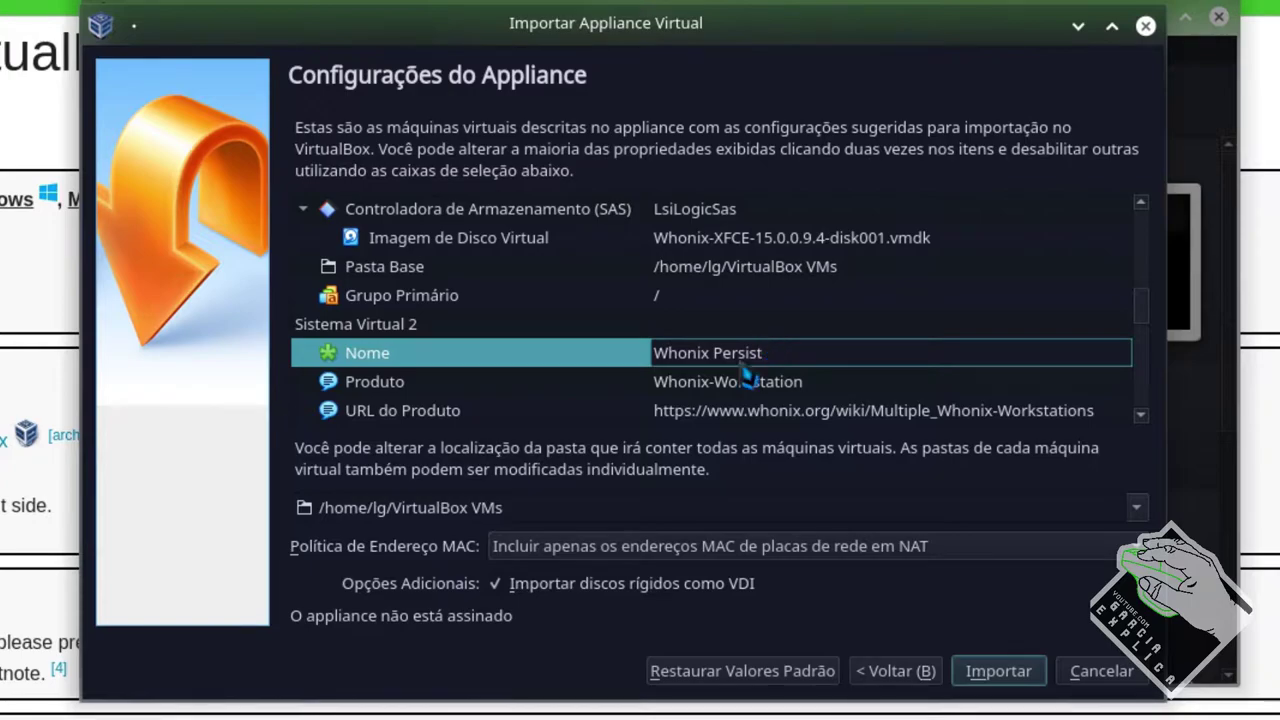
scroll(749, 365, "down", 1)
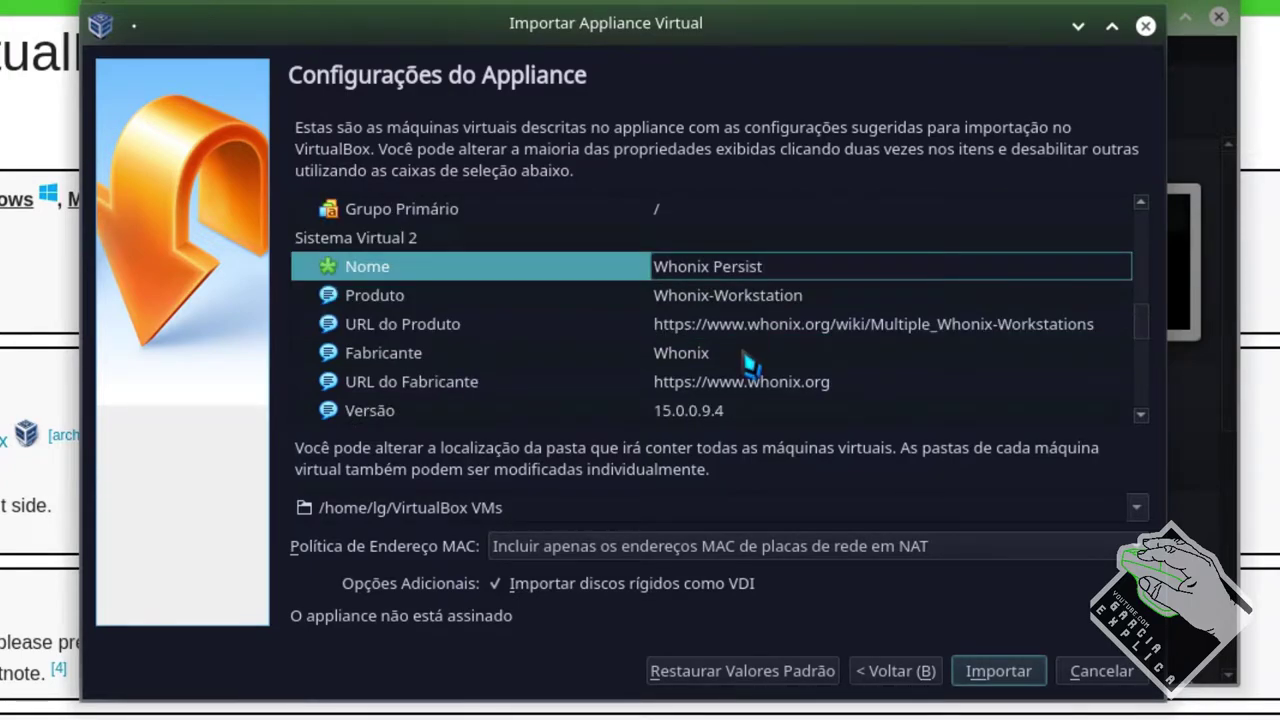
Step: Set the RAM of virtual system 2 to 4096 MB in the appliance settings
scroll(749, 365, "down", 3)
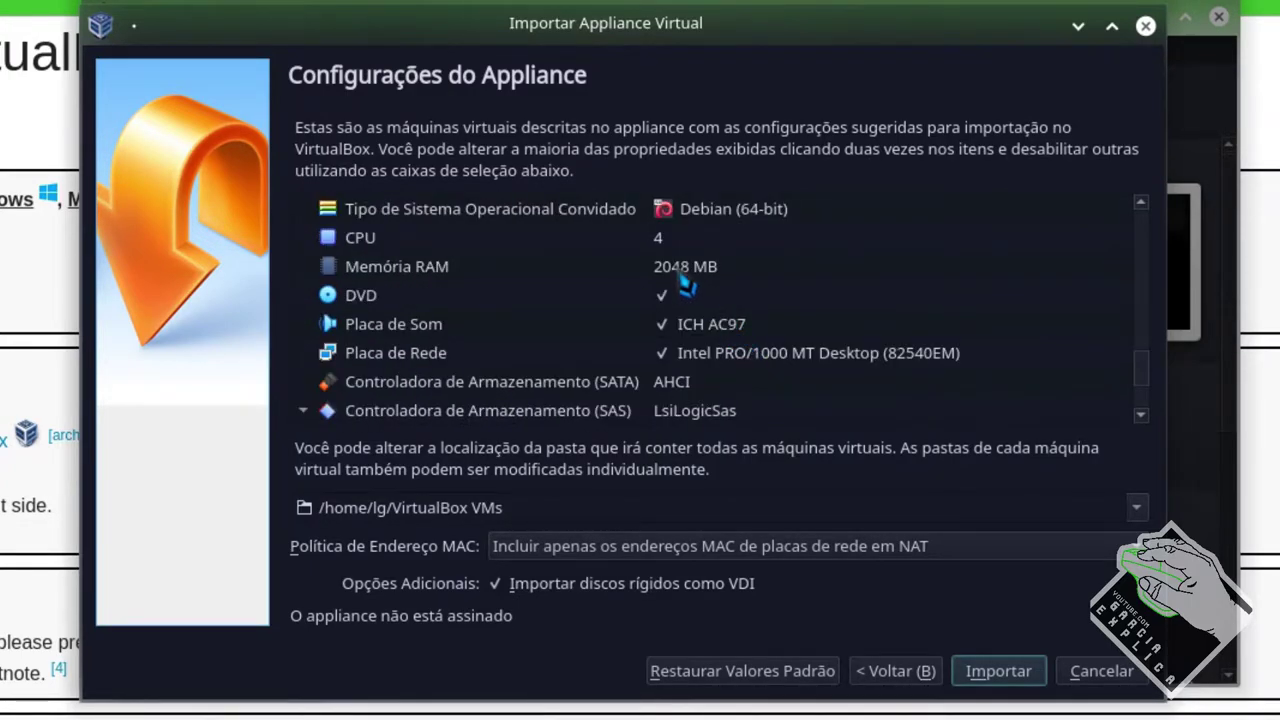
double_click(682, 276)
type("4096")
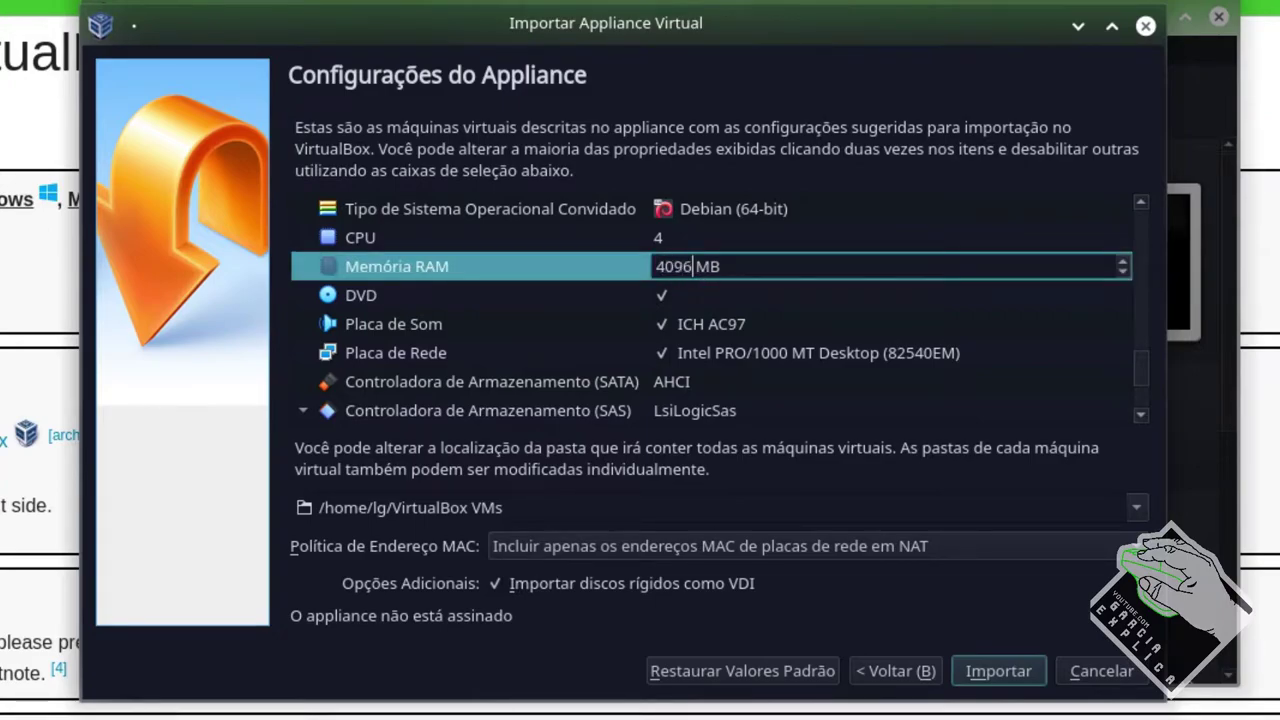
Step: Change the base folder of virtual system 2 to /mnt/data/VM/Whonix
scroll(749, 375, "down", 2)
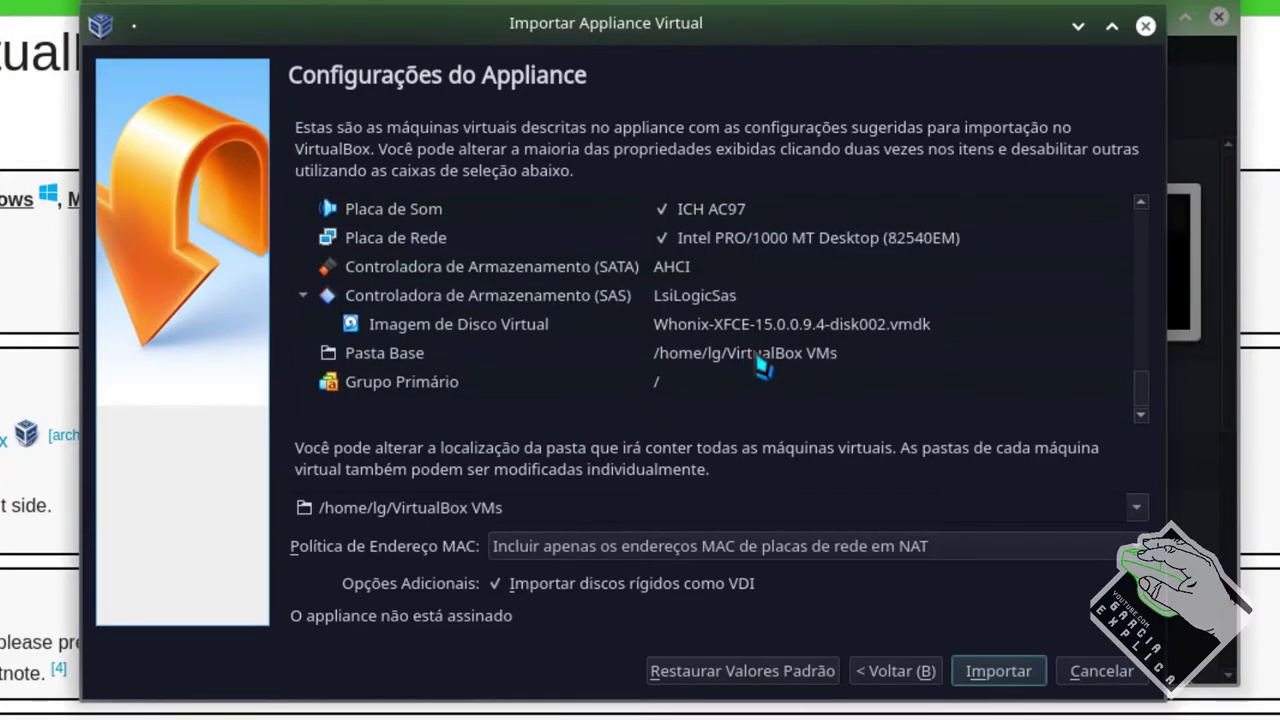
double_click(732, 354)
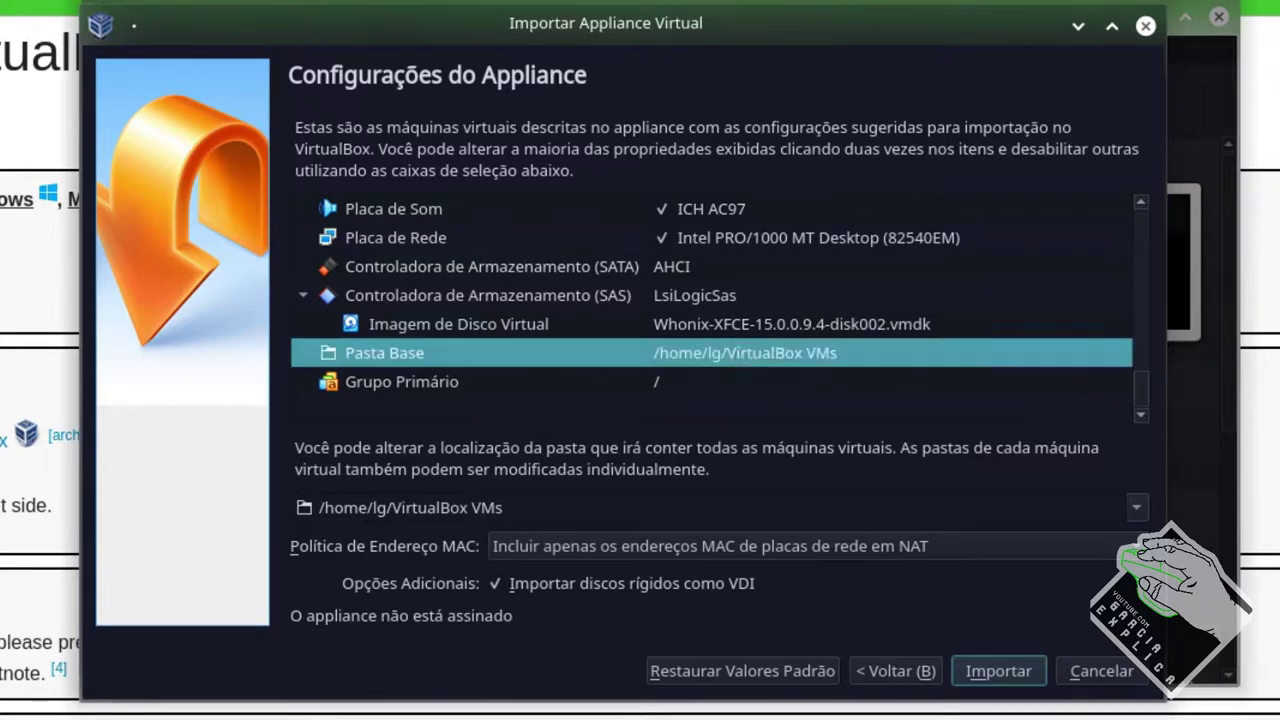
left_click(1118, 352)
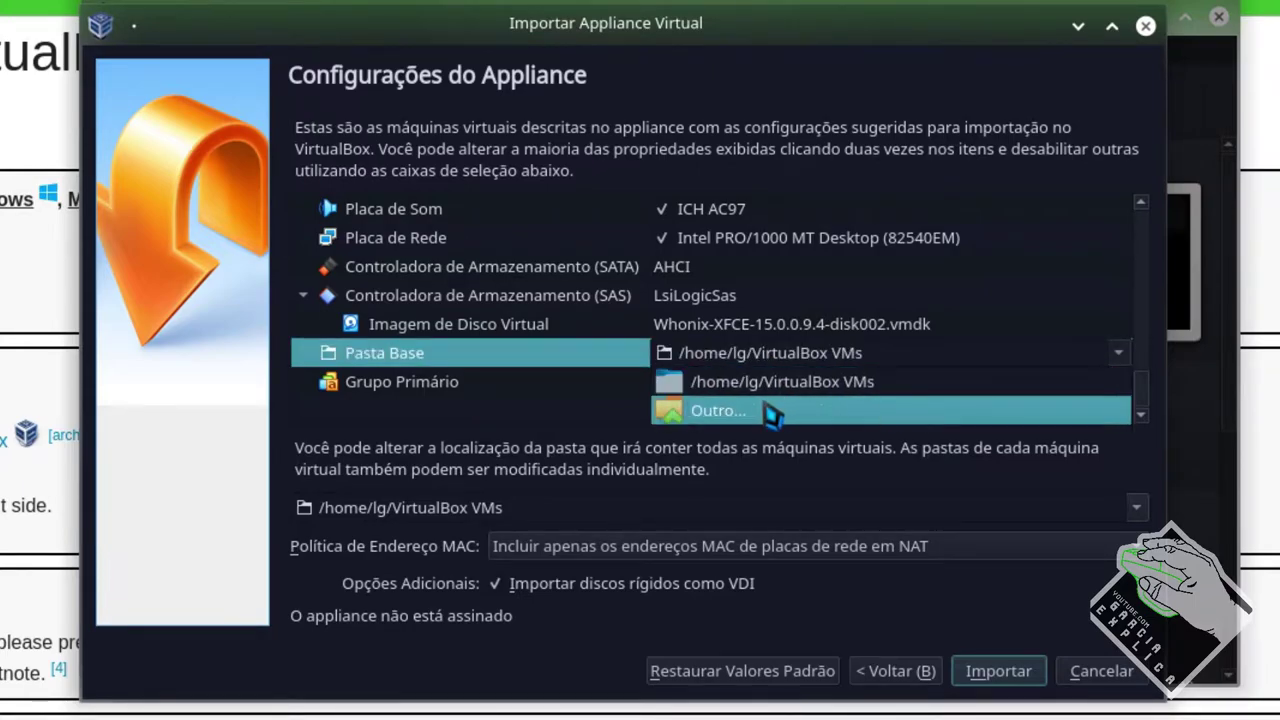
left_click(768, 408)
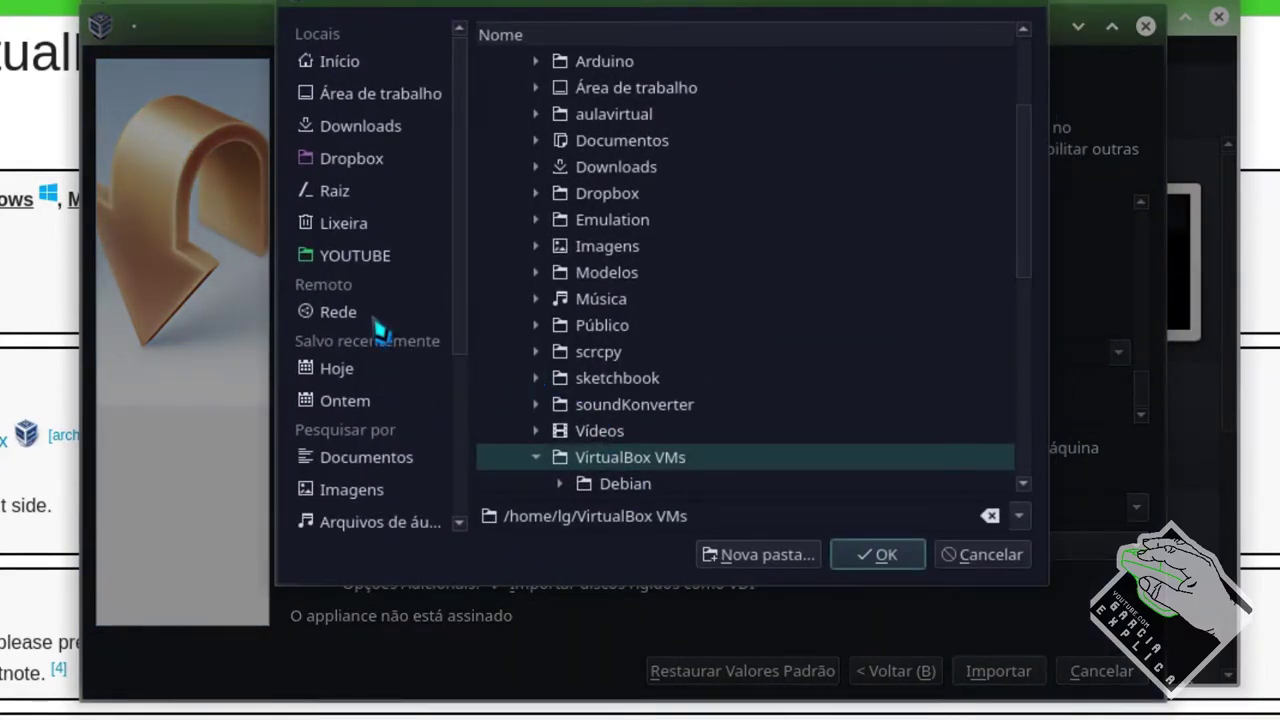
scroll(390, 400, "down", 3)
scroll(396, 437, "down", 3)
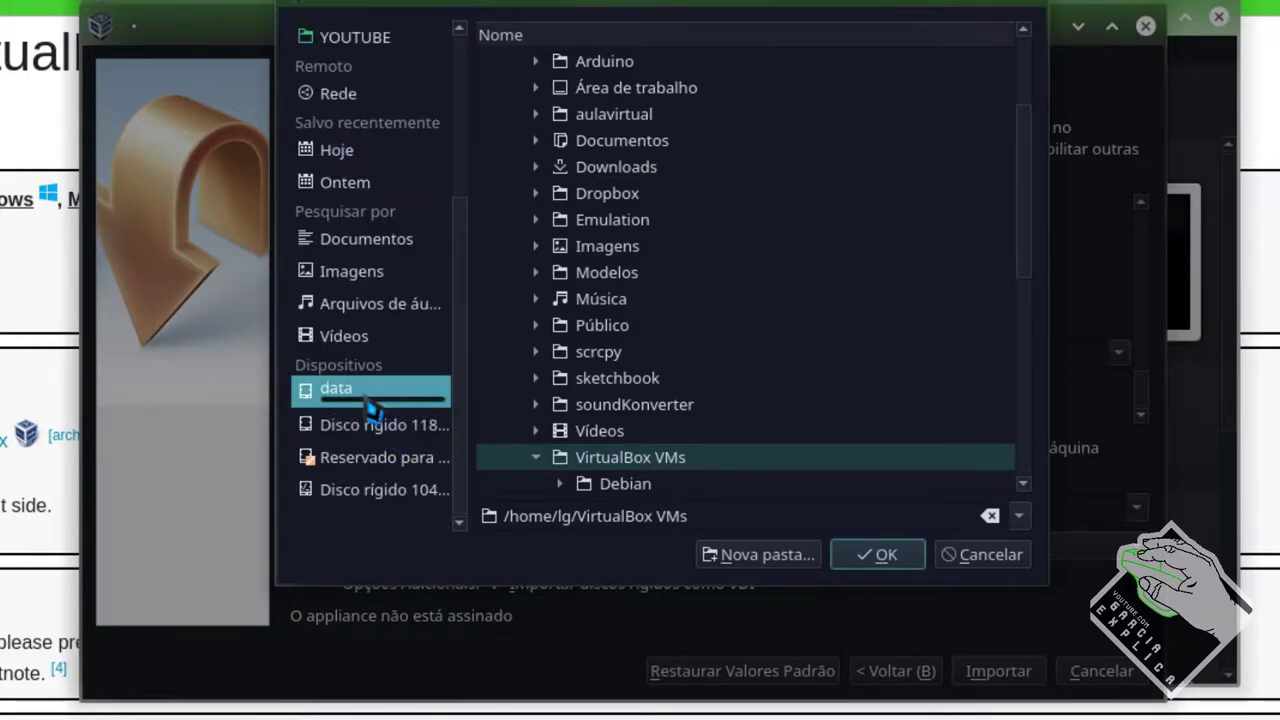
left_click(368, 421)
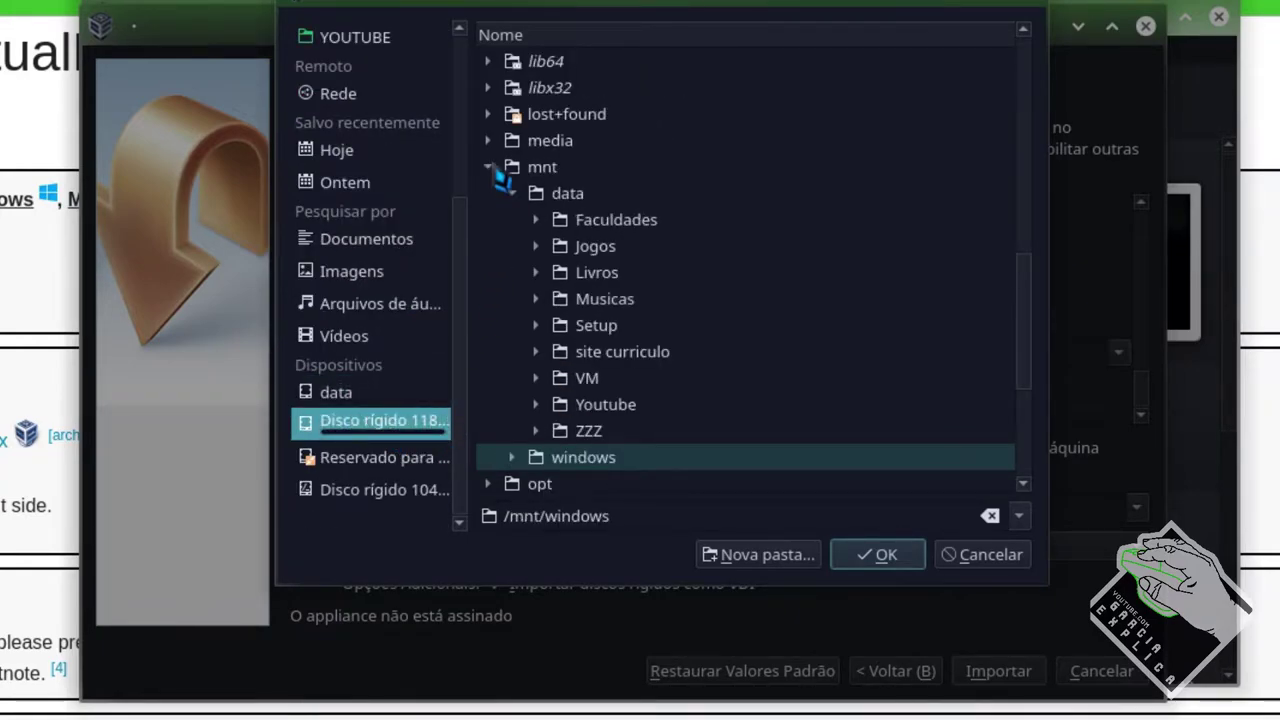
left_click(536, 378)
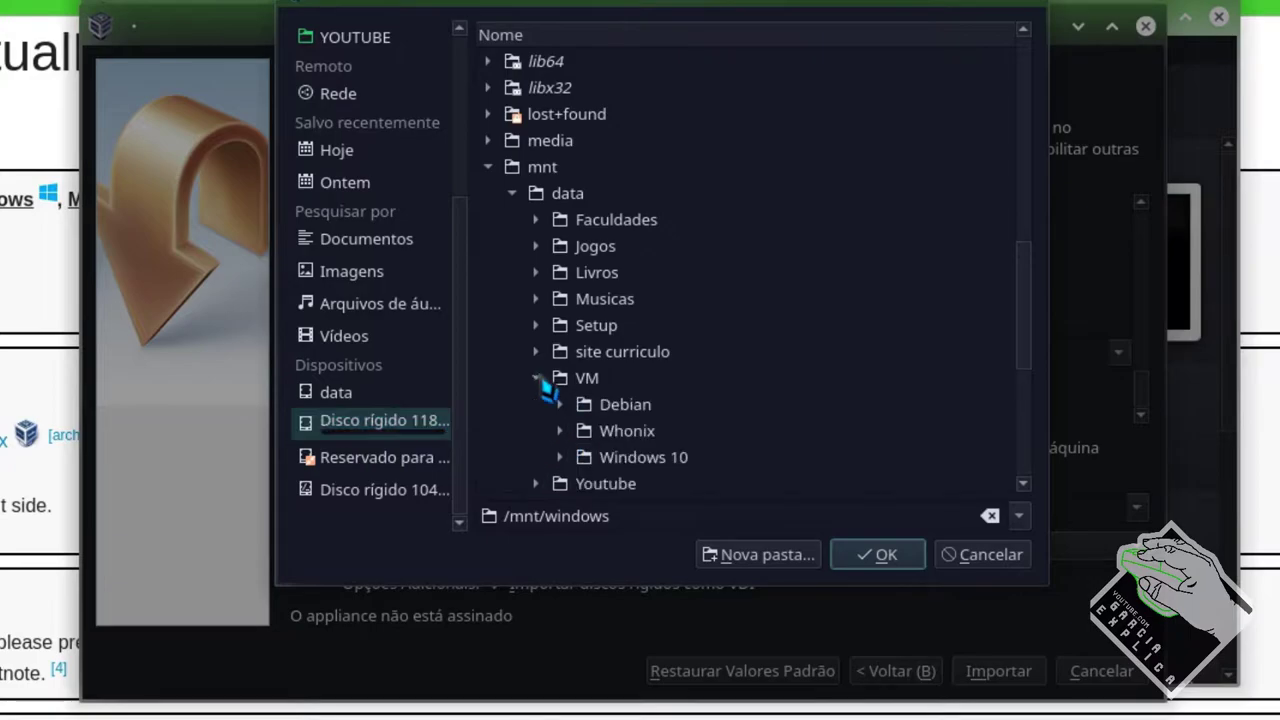
left_click(622, 432)
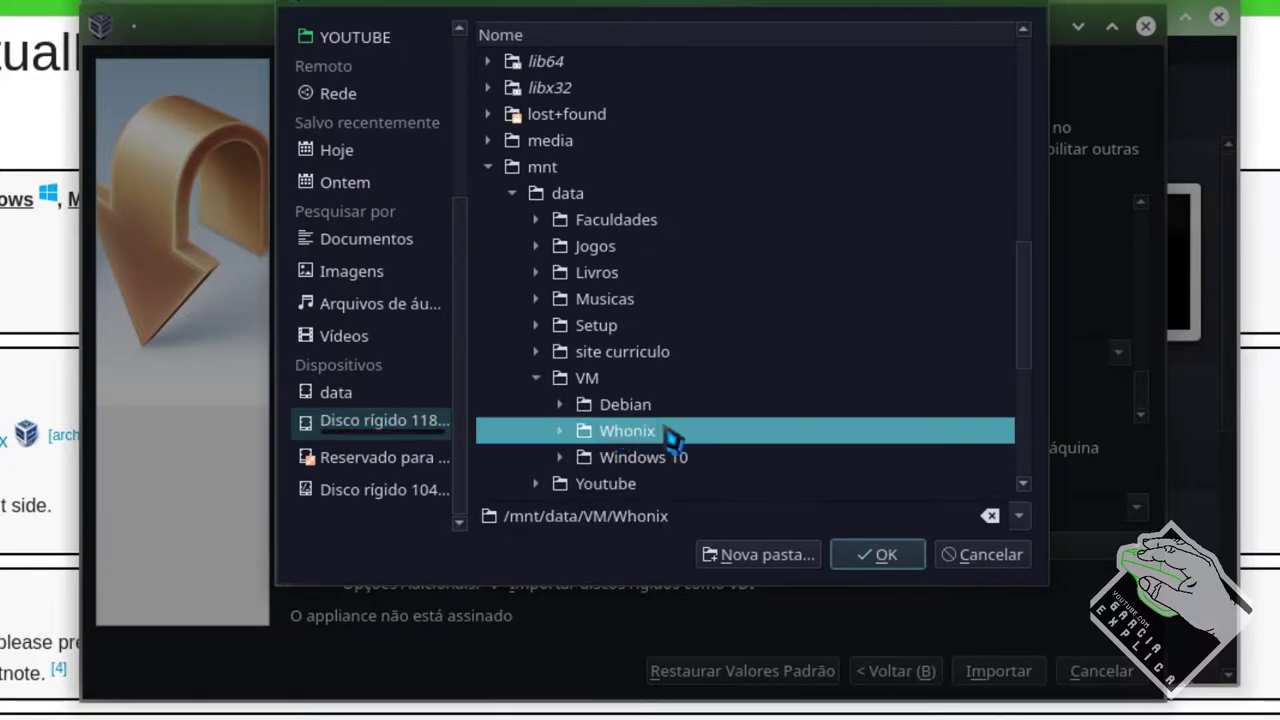
left_click(845, 552)
Step: Keep the MAC address policy that includes only NAT network adapter addresses, and import the appliance
left_click(1066, 510)
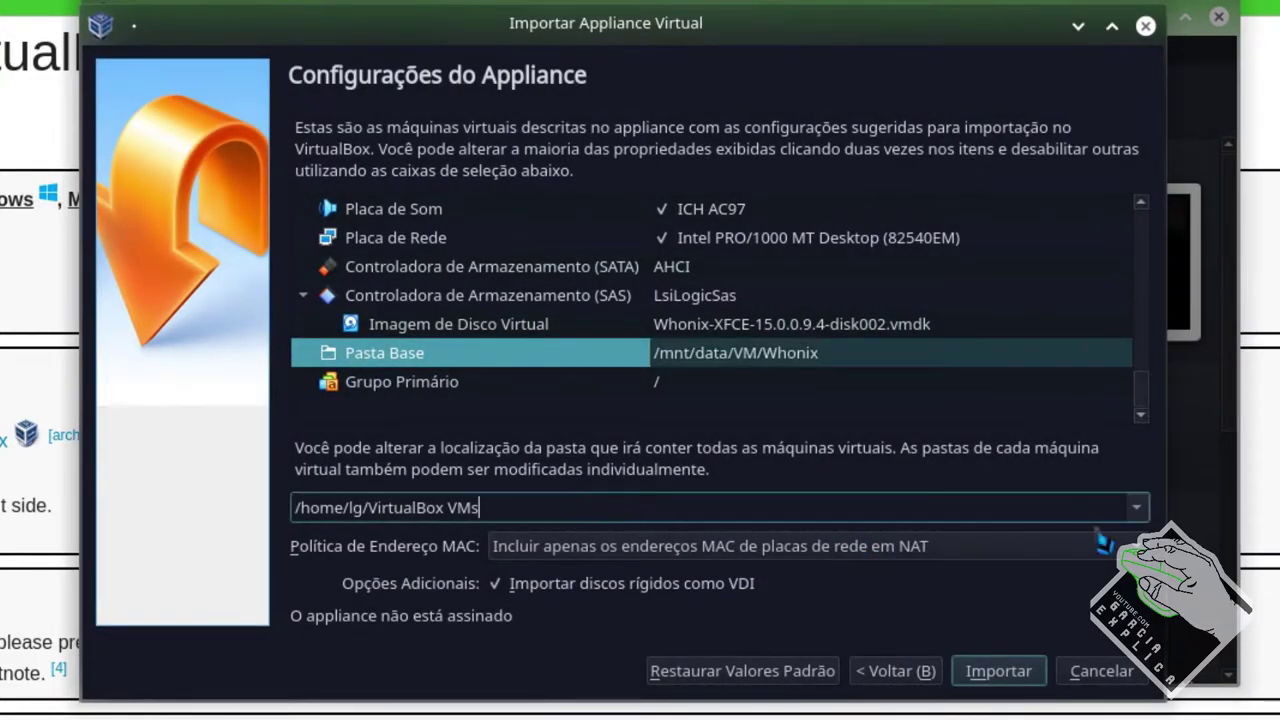
left_click(1137, 510)
left_click(1137, 512)
left_click(730, 560)
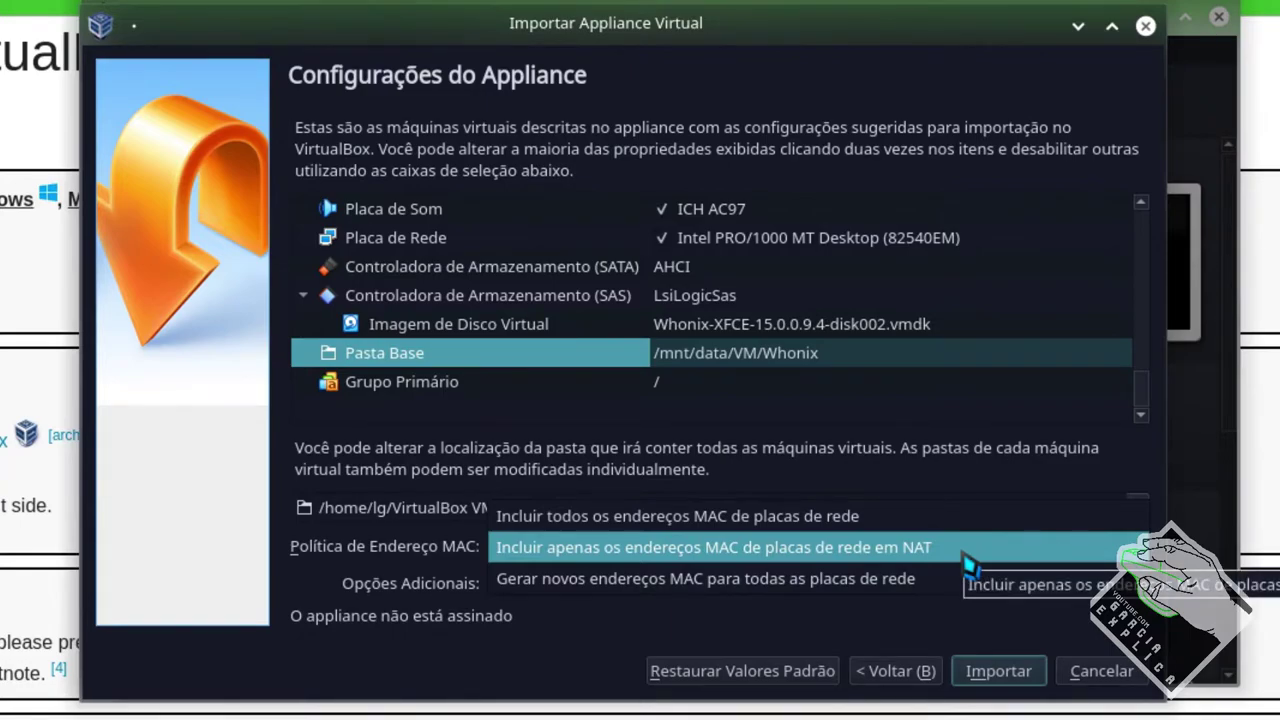
left_click(966, 562)
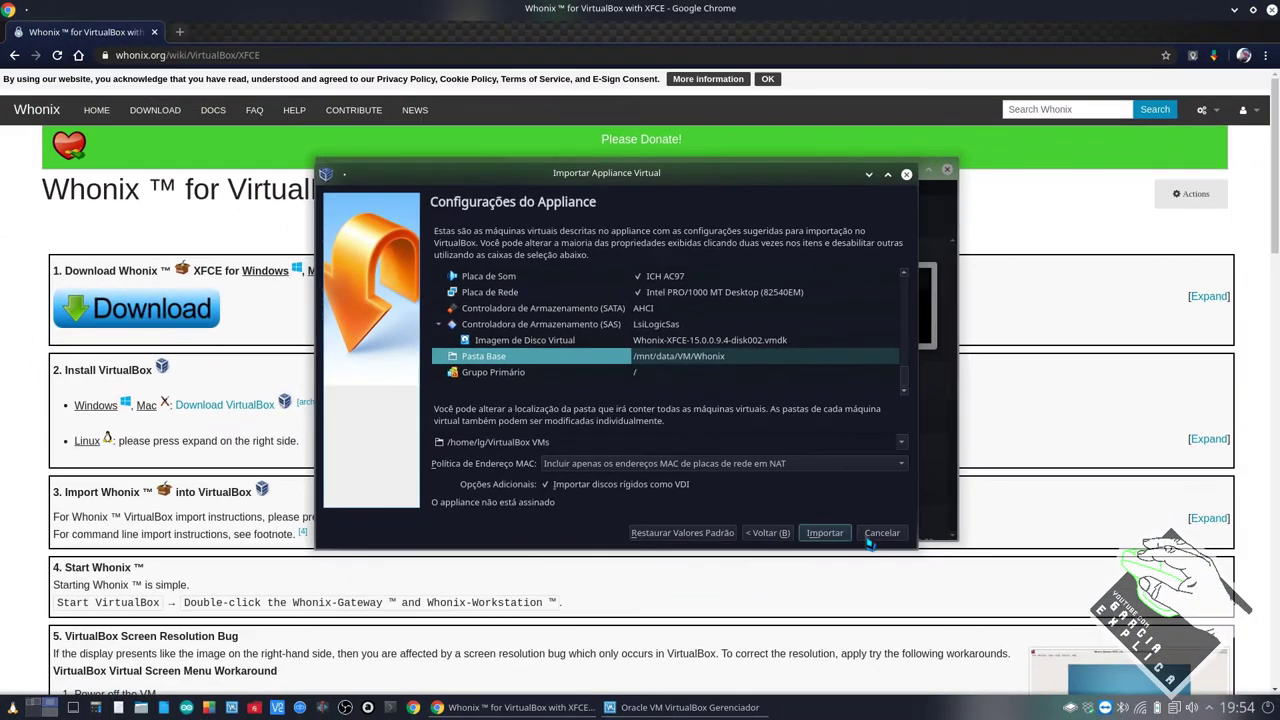
left_click(829, 536)
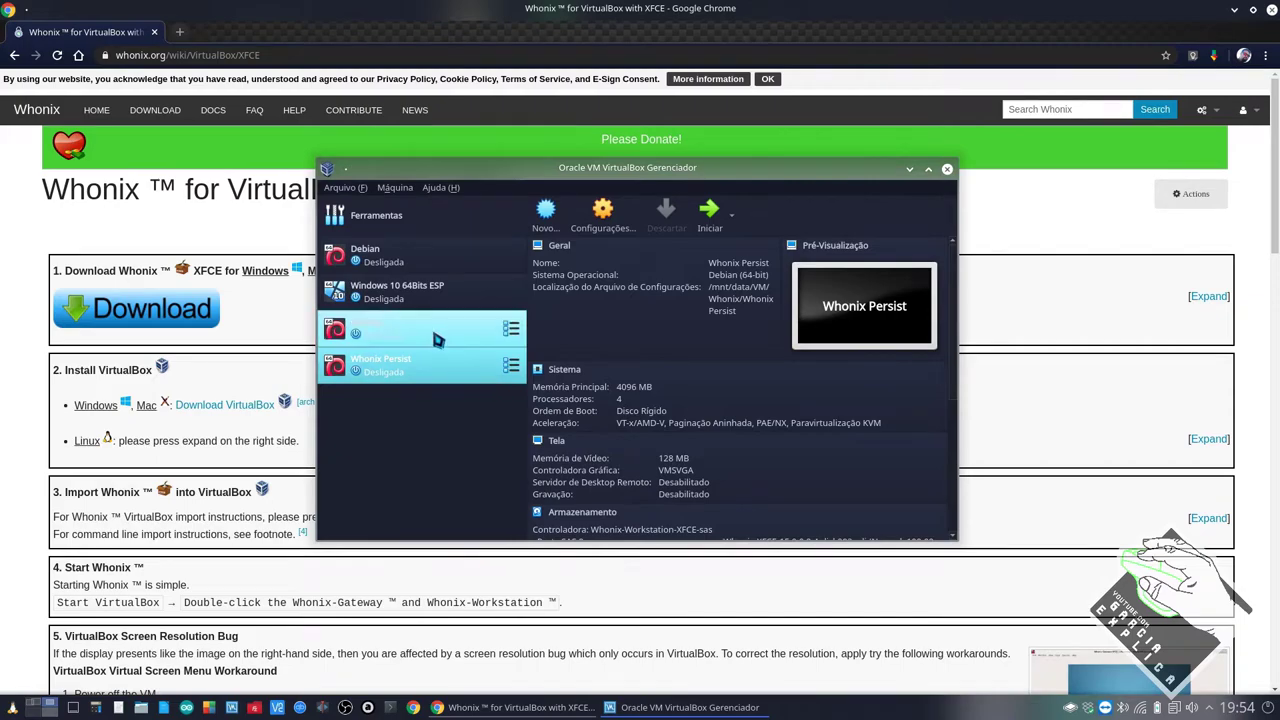
Step: Start the Whonix and Whonix Persist virtual machines and halt the automatic boot countdown in both boot menus
left_click(712, 228)
left_click(432, 364)
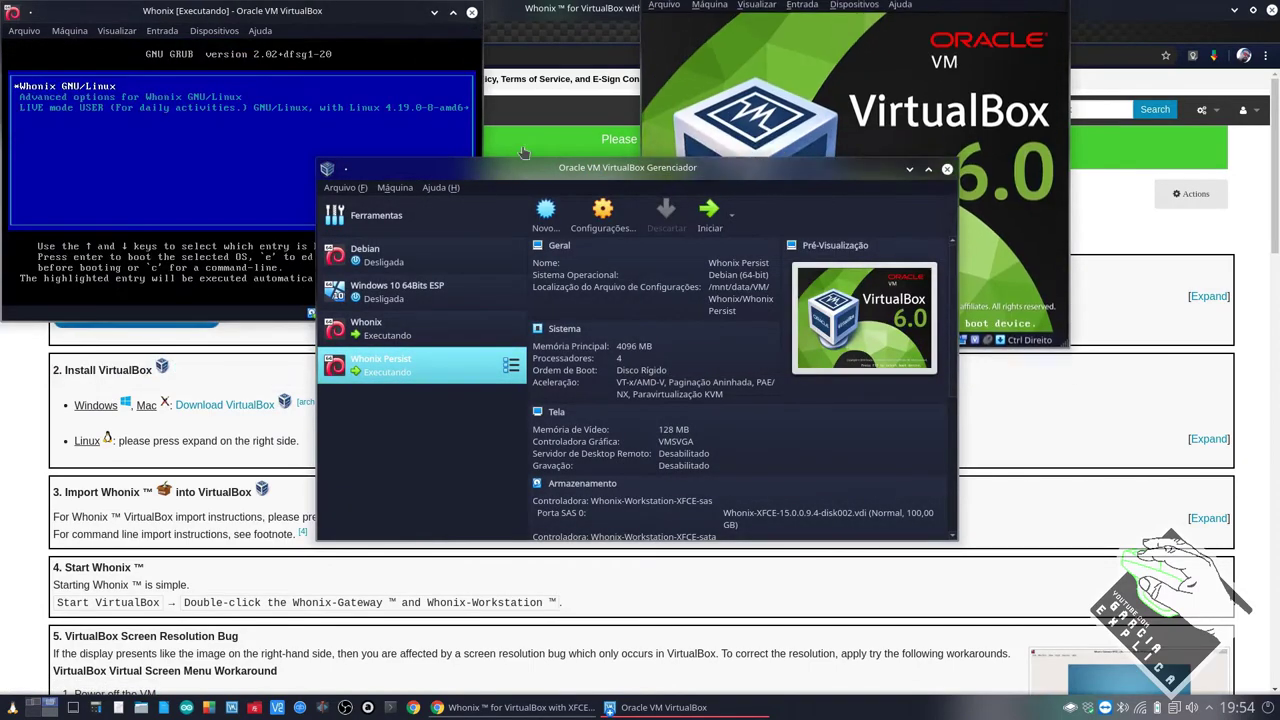
left_click(300, 133)
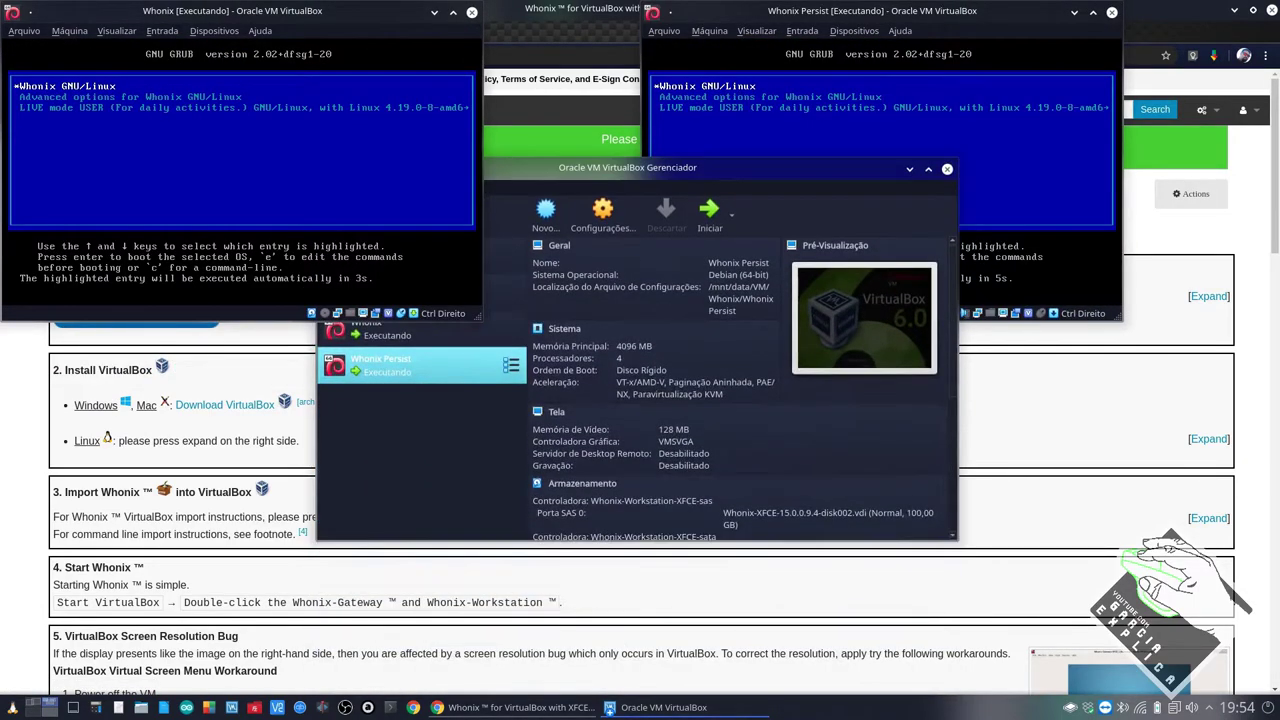
key("Down")
left_click(1034, 160)
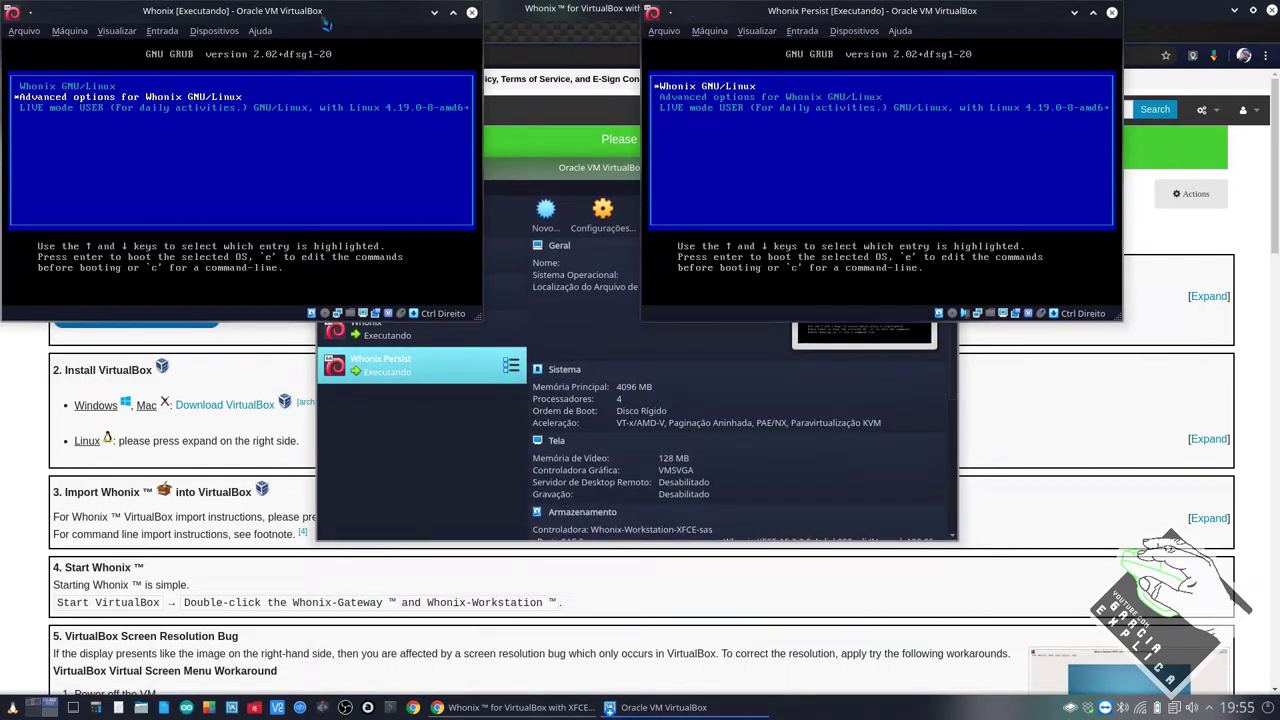
Step: Arrange the two virtual machine windows side by side and boot Whonix with the Whonix GNU/Linux entry
left_click_drag(325, 27, 2, 300)
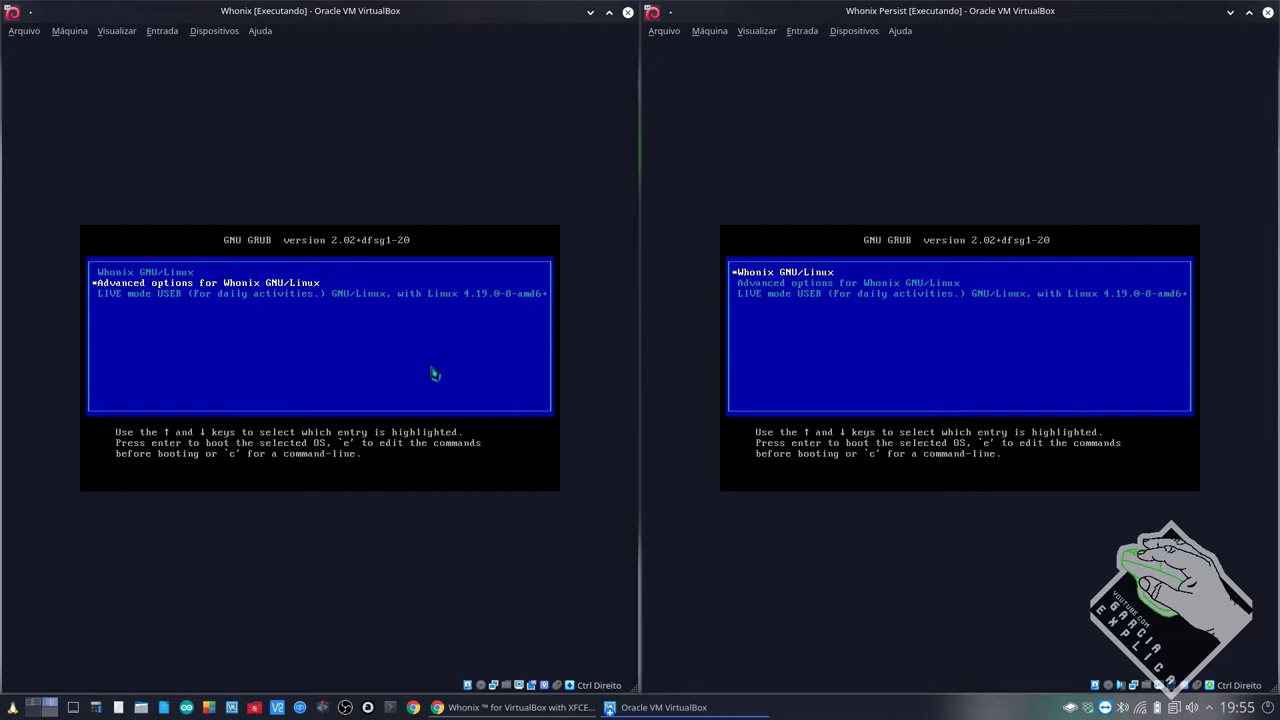
key("Up")
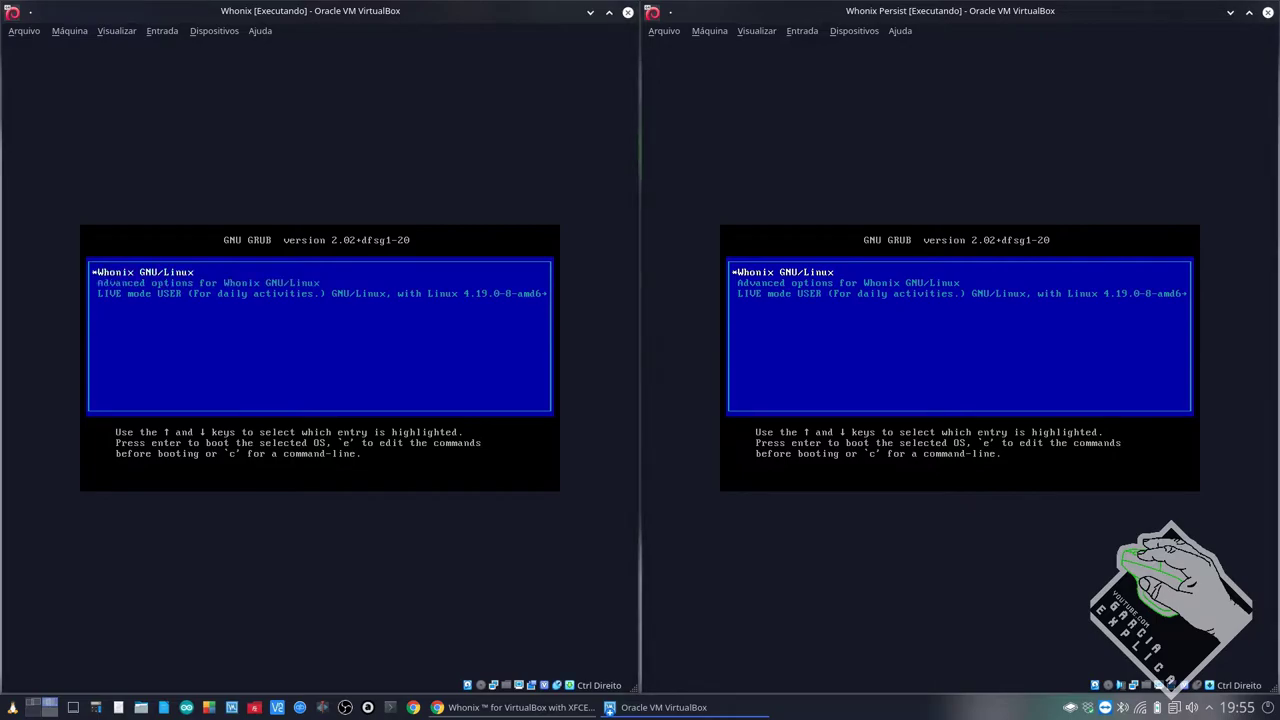
key("Return")
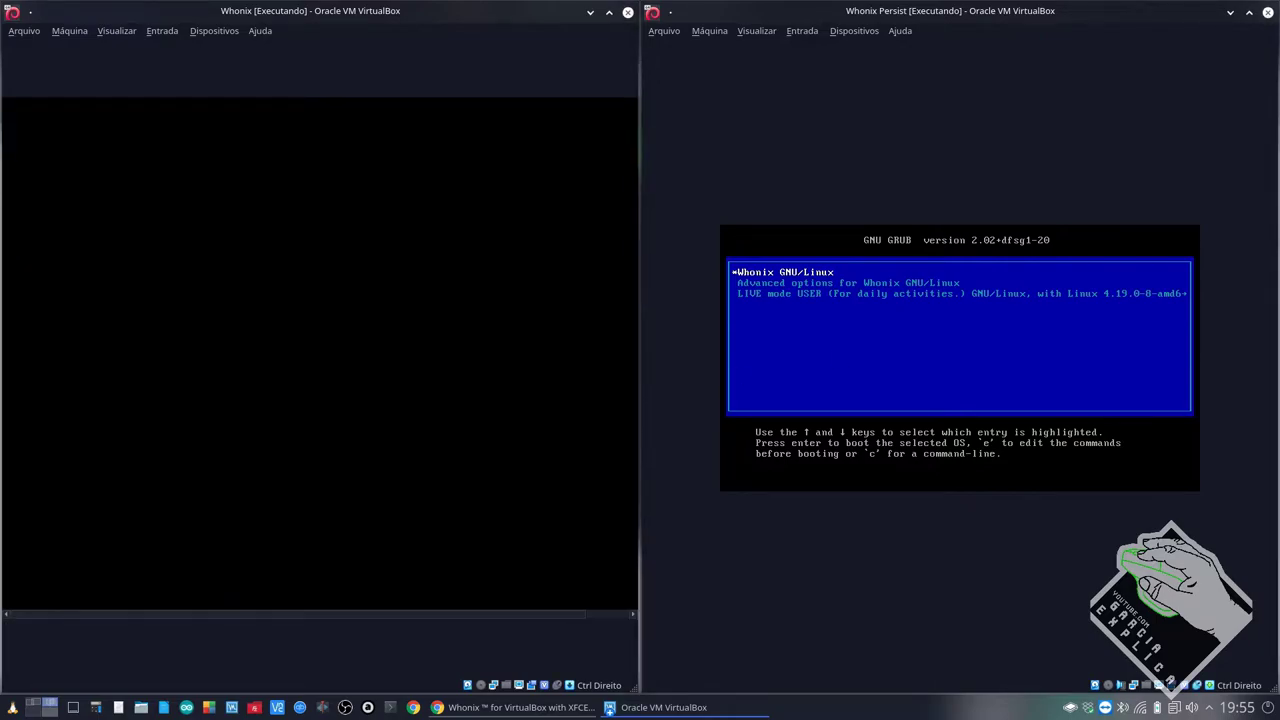
Step: View the advanced boot options of Whonix Persist, leave that submenu and boot the machine
key("Down")
key("Return")
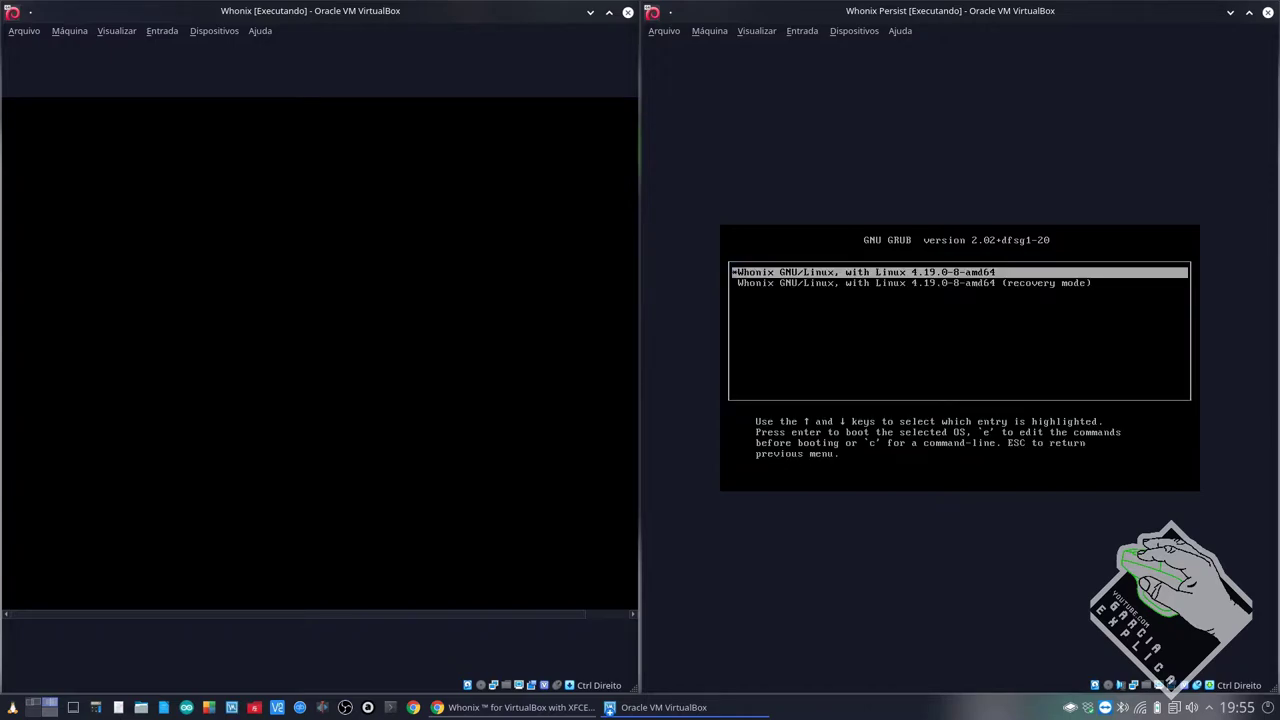
key("Escape")
key("Return")
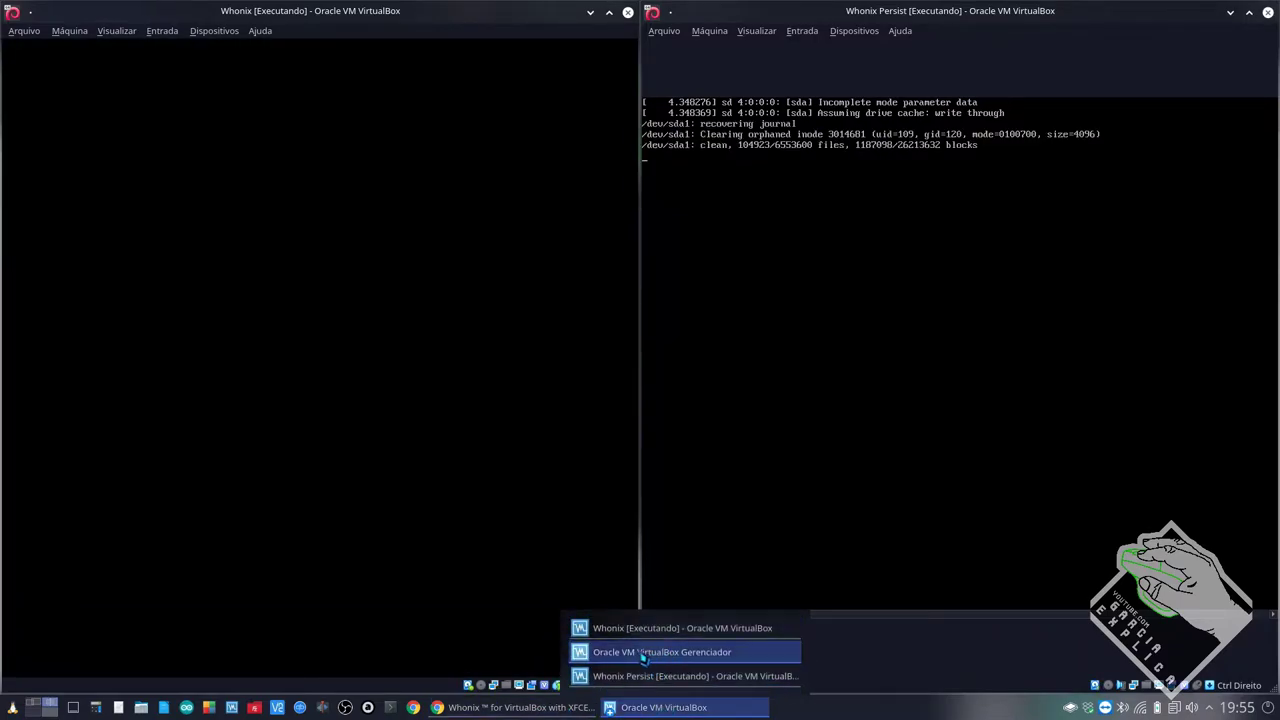
Step: Open the Whonix machine's settings from the VirtualBox manager and examine its motherboard, processor and acceleration options
left_click(640, 654)
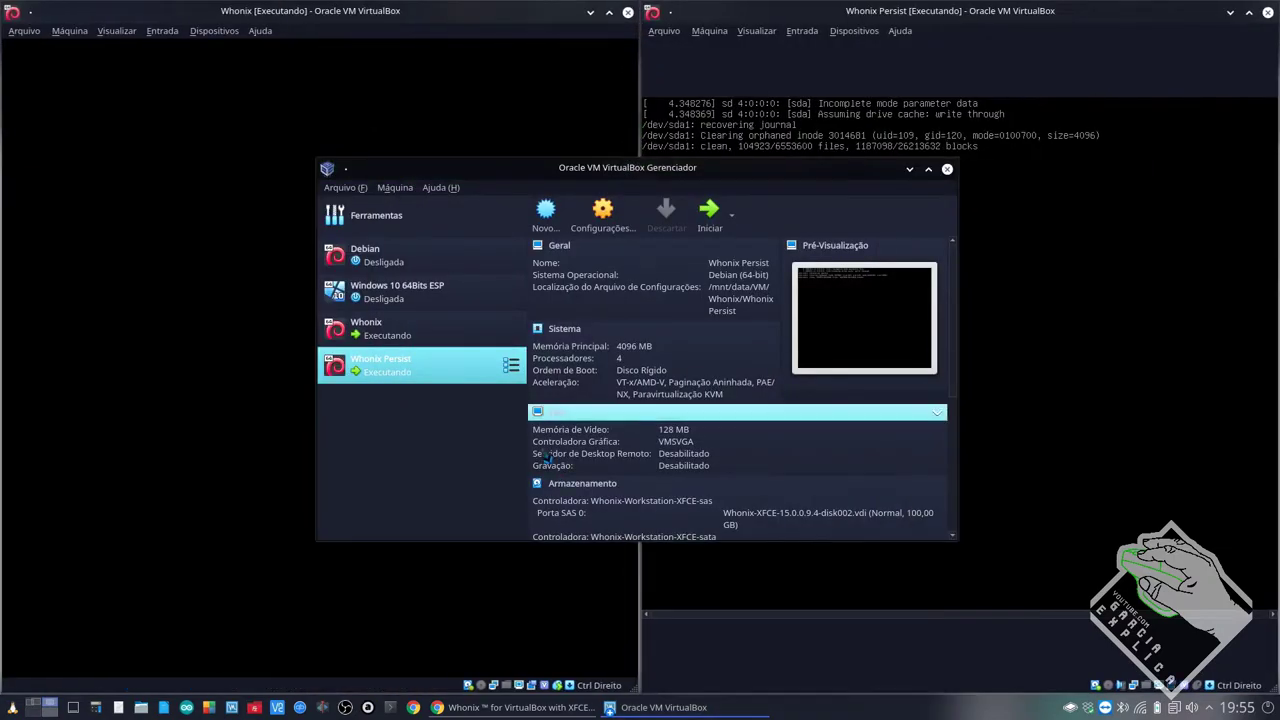
left_click(478, 325)
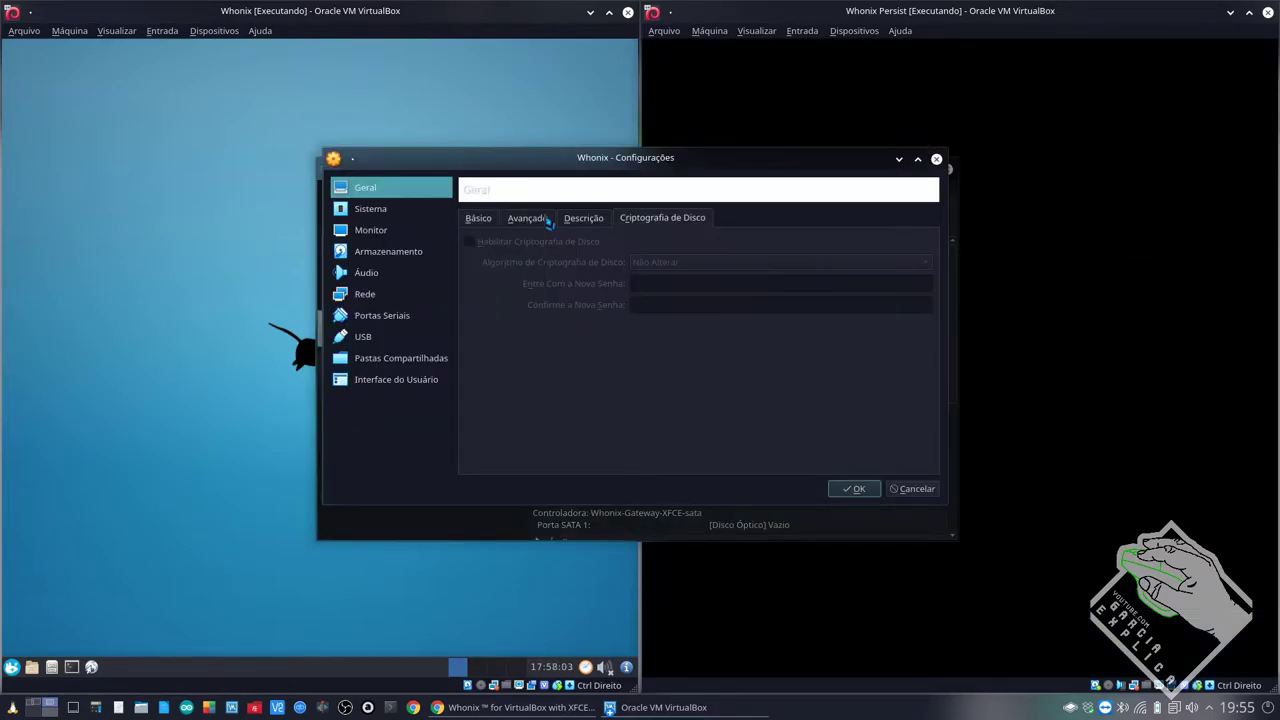
left_click(398, 212)
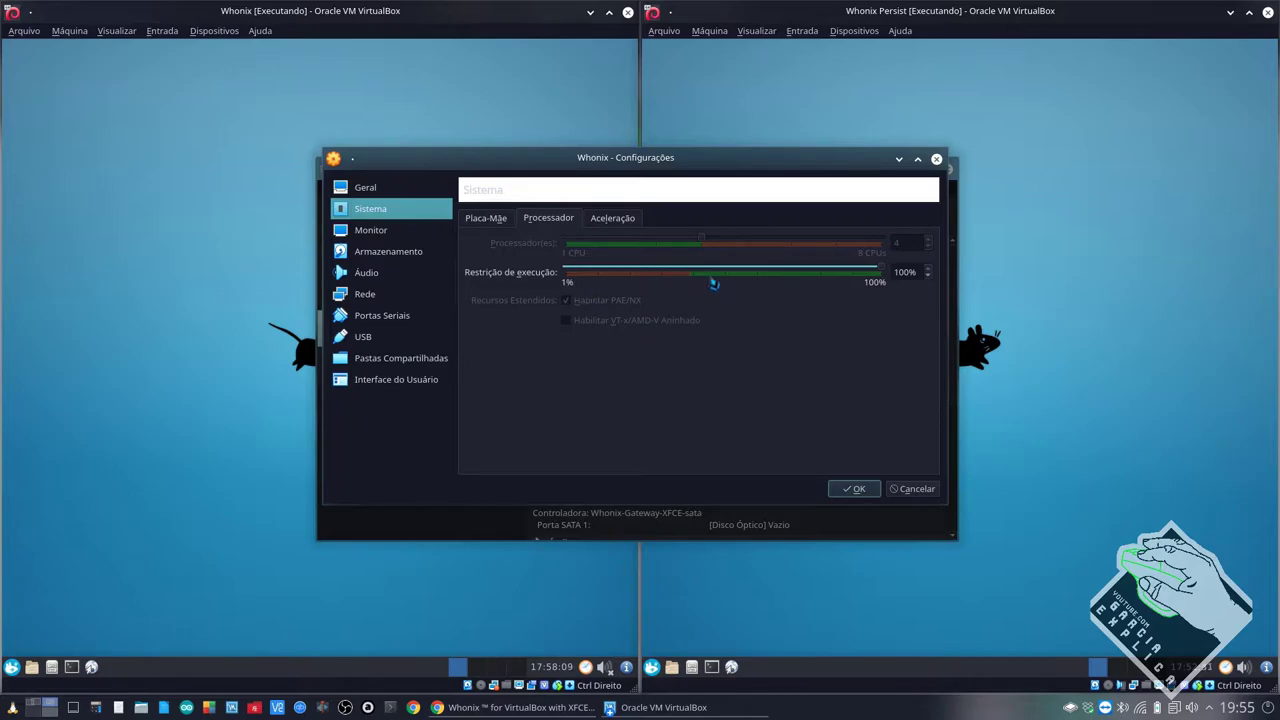
left_click(603, 218)
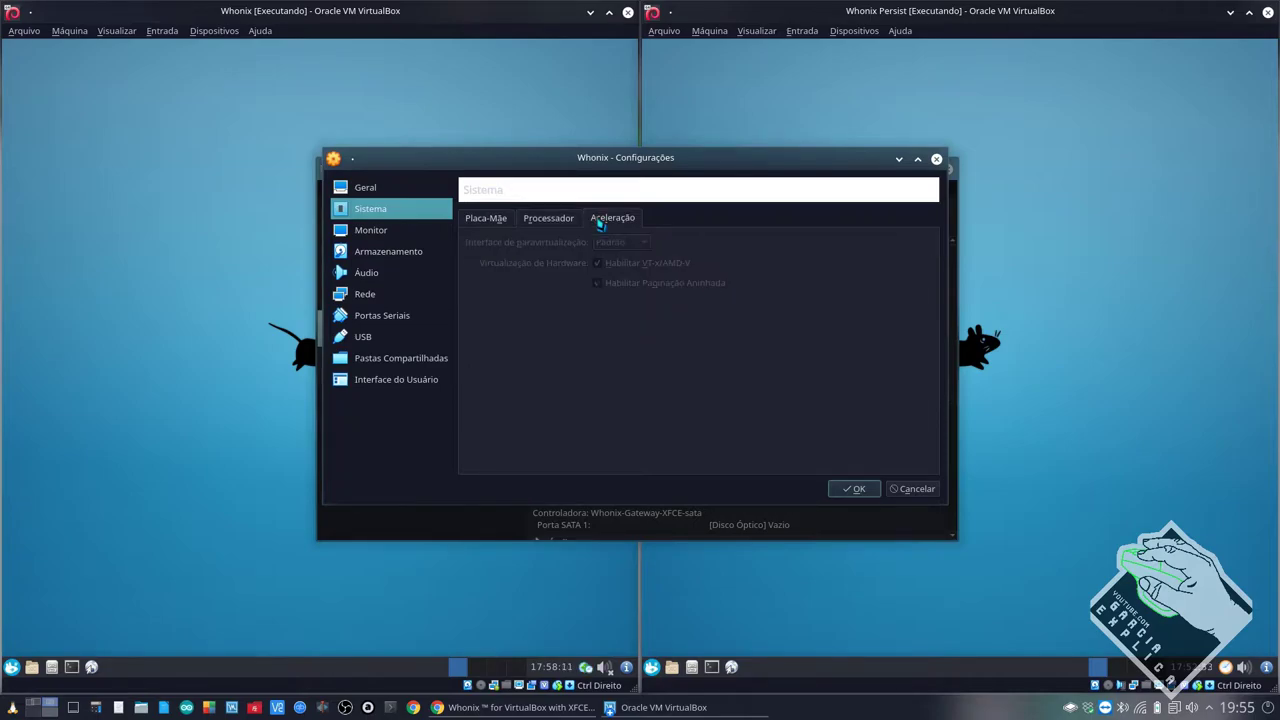
left_click(553, 219)
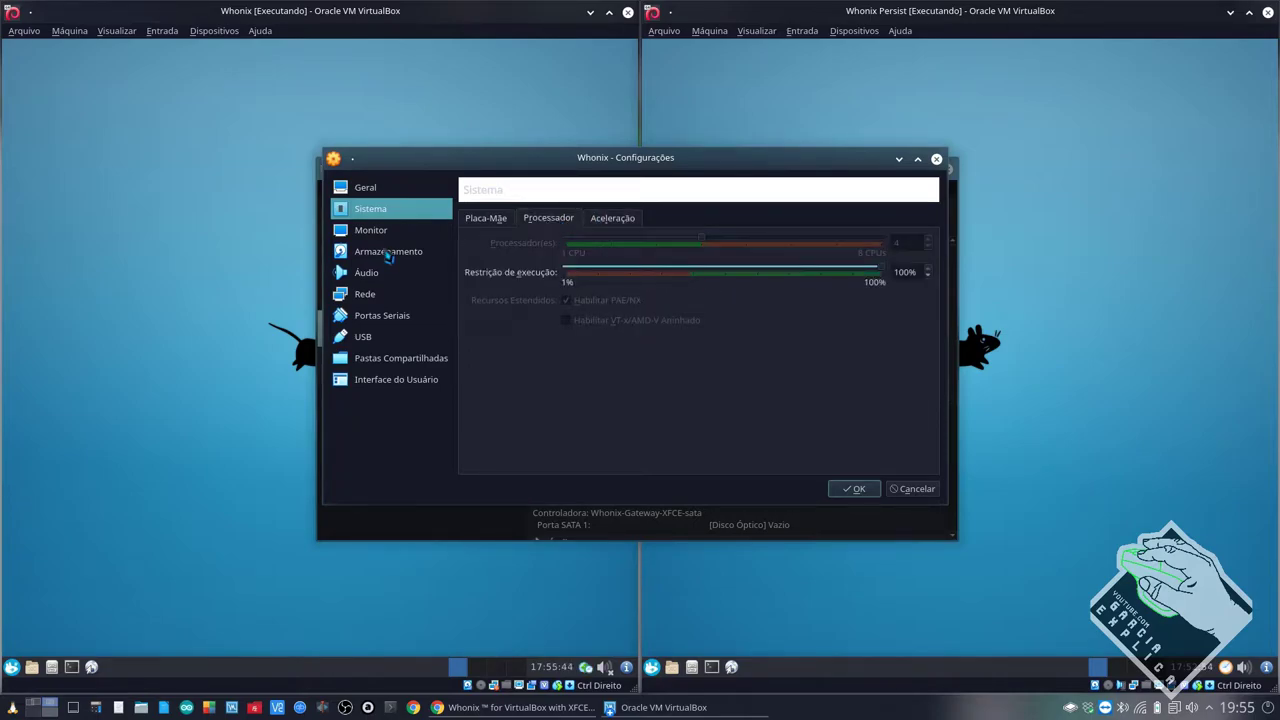
left_click(382, 229)
left_click(377, 211)
scroll(531, 222, "up", 1)
left_click(531, 217)
scroll(529, 224, "up", 1)
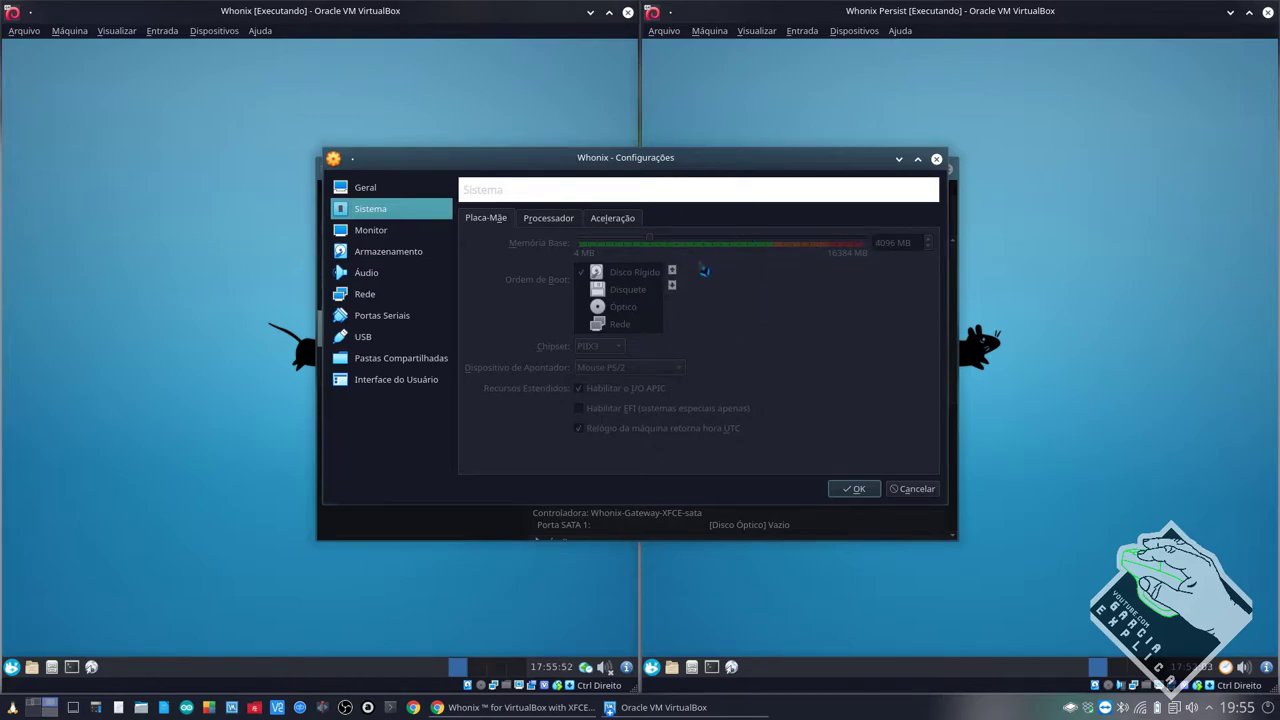
Step: Examine the Whonix machine's storage devices, including its virtual disk image and empty optical drive
left_click(392, 256)
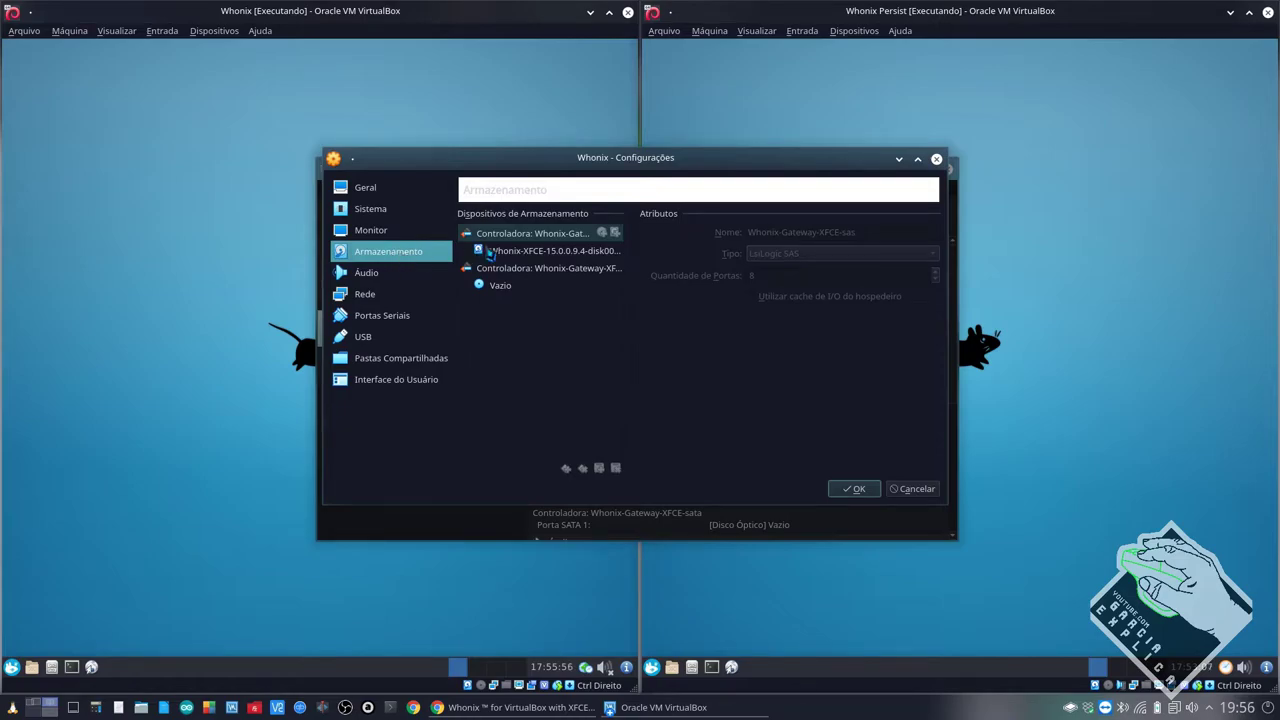
left_click(376, 281)
left_click(398, 258)
left_click(533, 256)
left_click(503, 286)
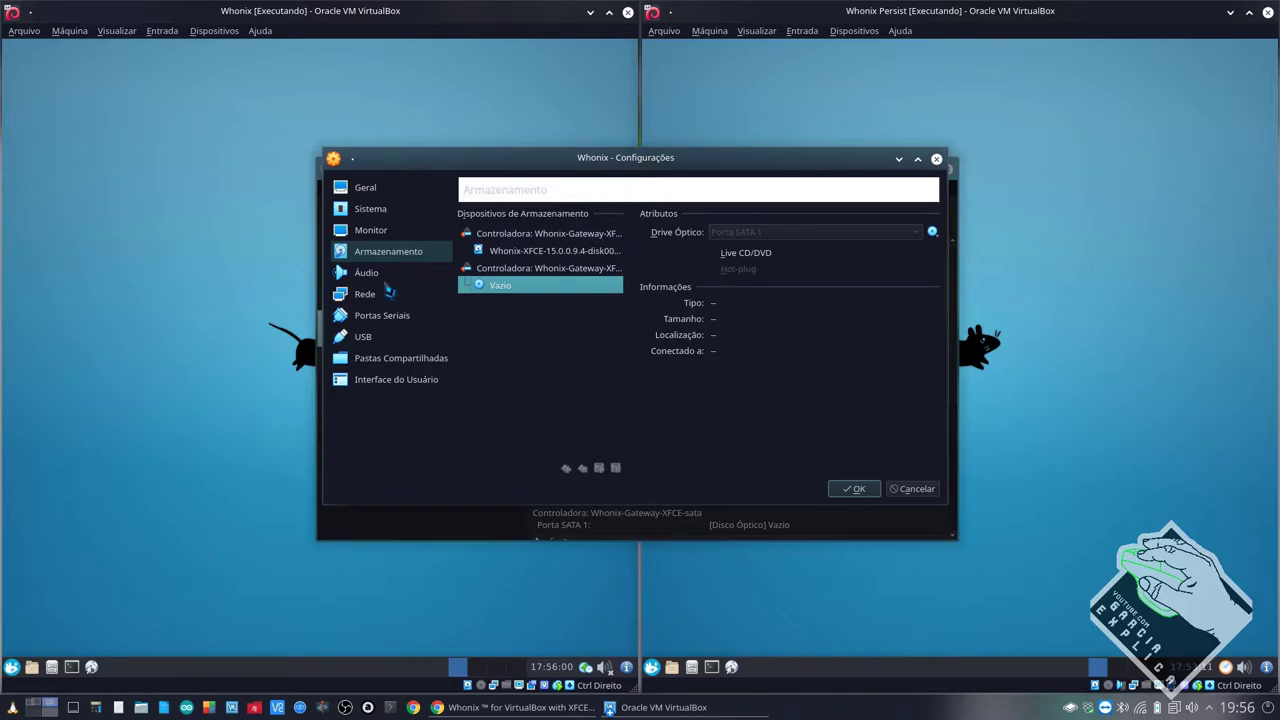
Step: Review the connection types offered for network adapter 1 of the Whonix machine without changing the selection
left_click(386, 285)
left_click(373, 300)
left_click(634, 262)
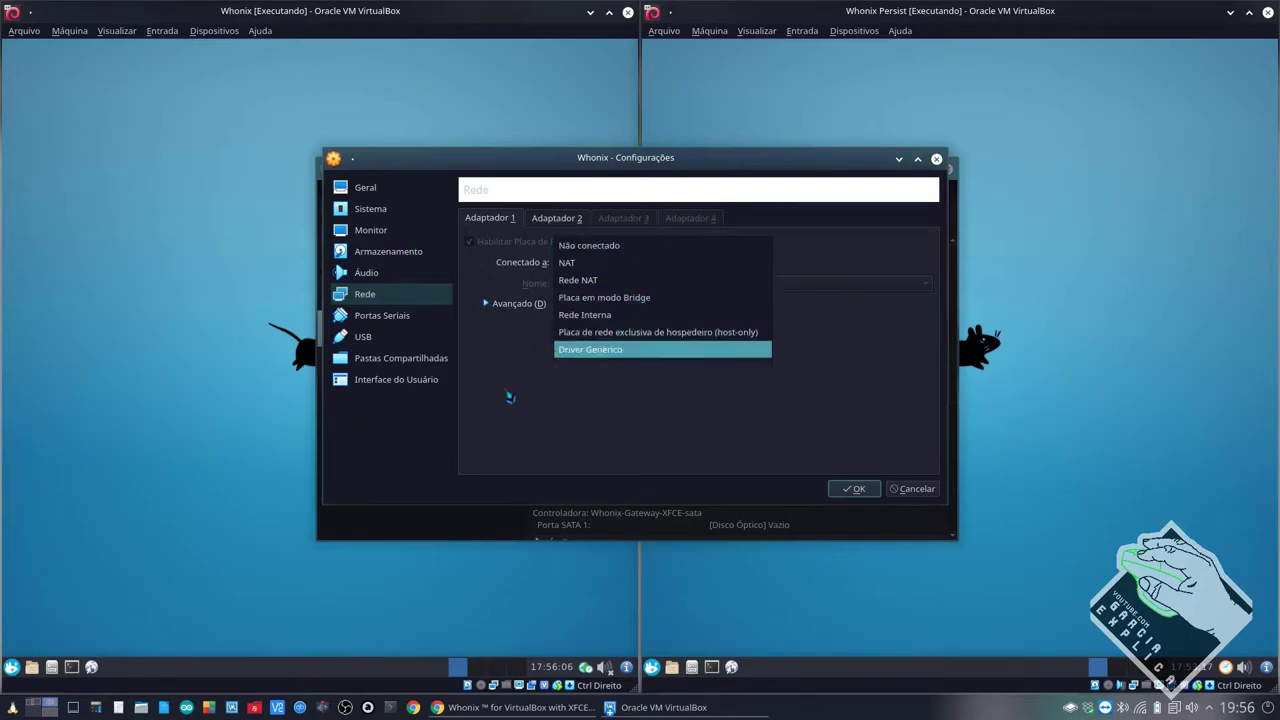
left_click(565, 408)
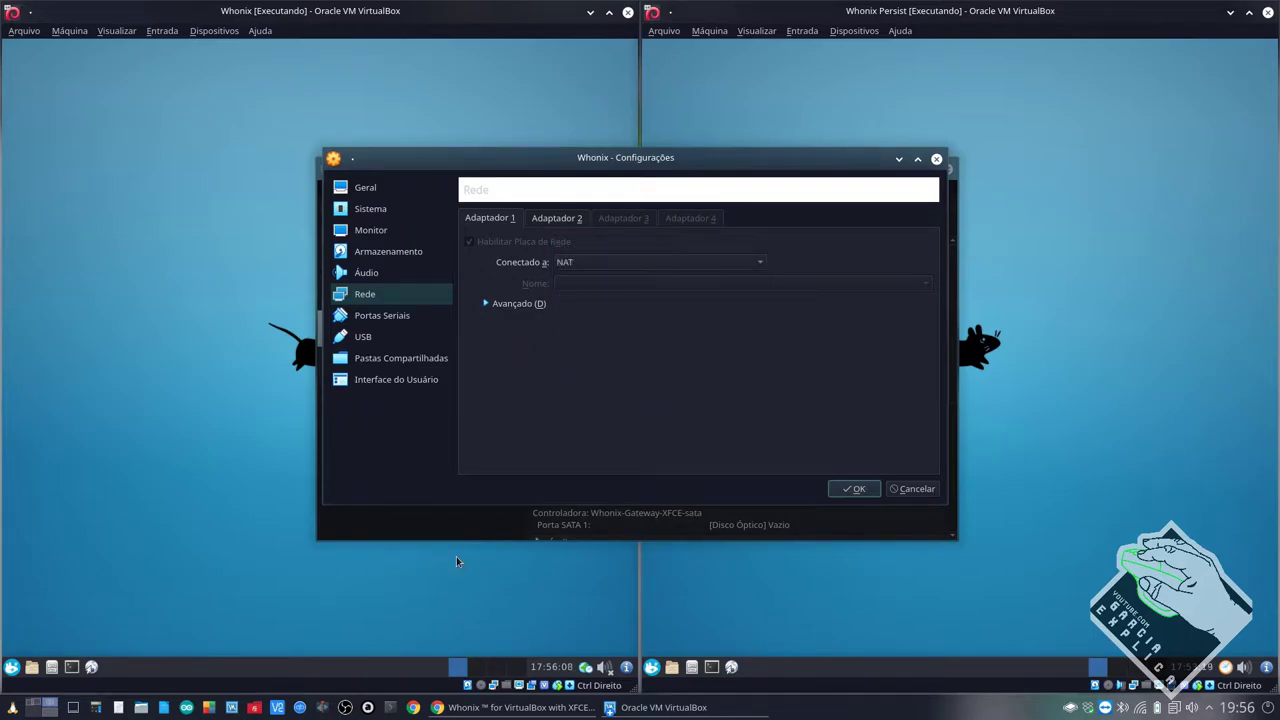
Step: Look through the Whonix machine's serial port, USB, shared folder and user interface settings
left_click(396, 316)
left_click(406, 338)
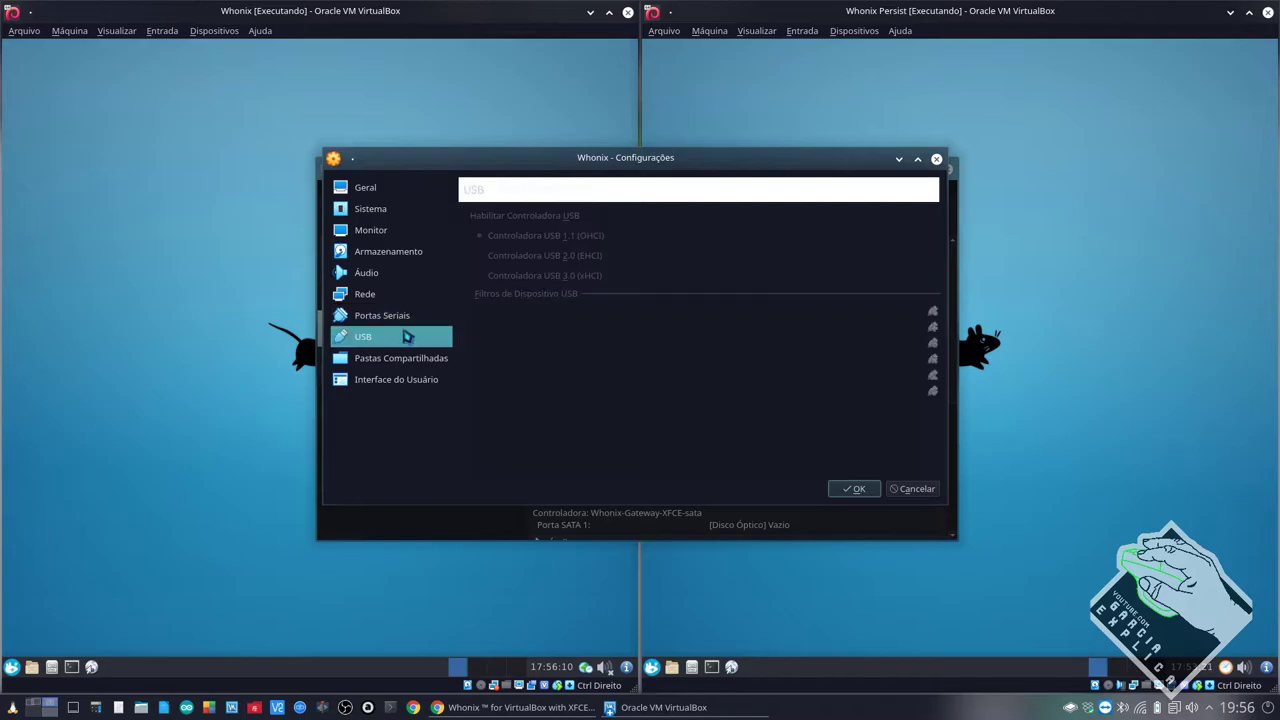
left_click(407, 362)
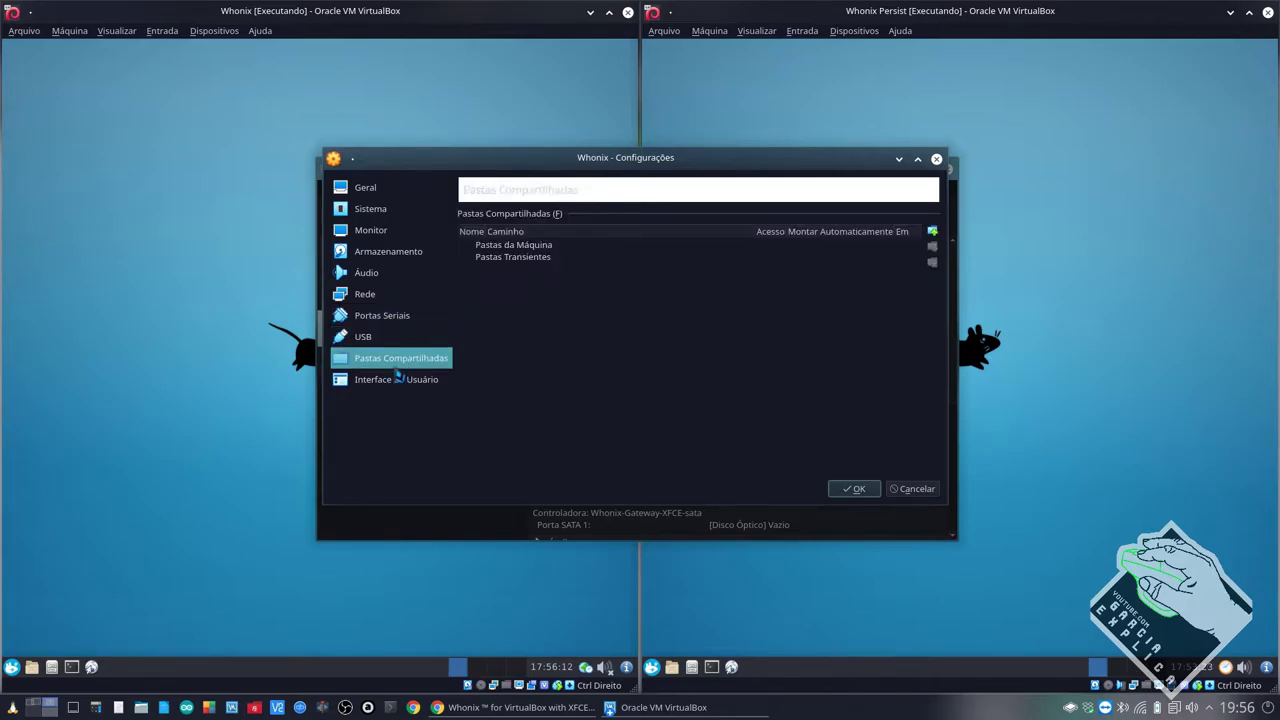
left_click(398, 379)
left_click(410, 360)
left_click(407, 339)
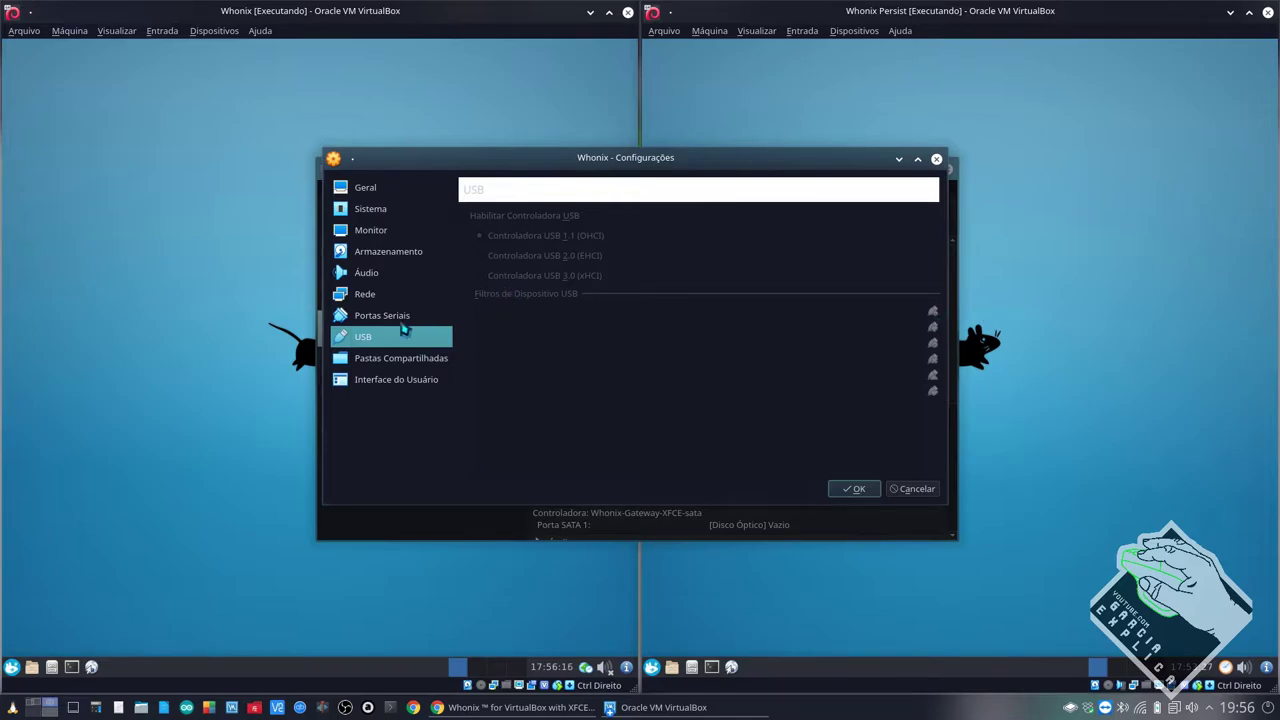
Step: Close the Whonix machine's settings without saving and look over the Whonix-Gateway and Whonix Workstation entries in the manager
left_click(905, 489)
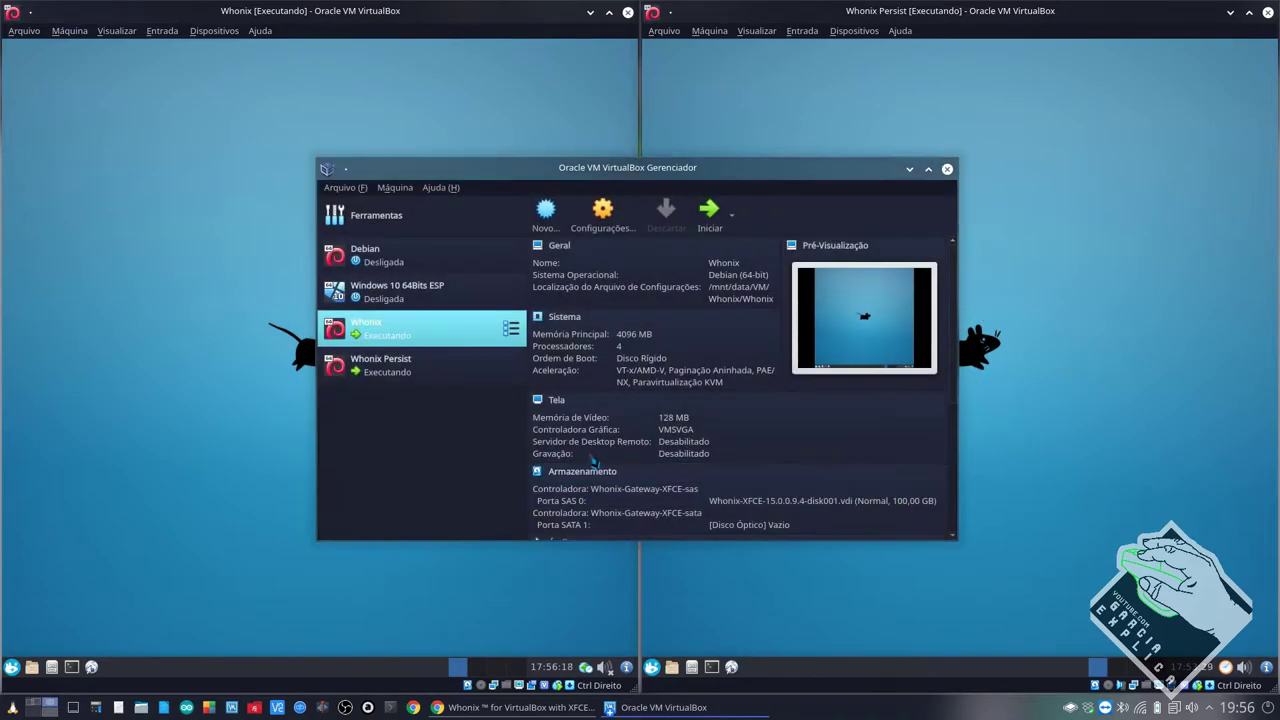
left_click(197, 420)
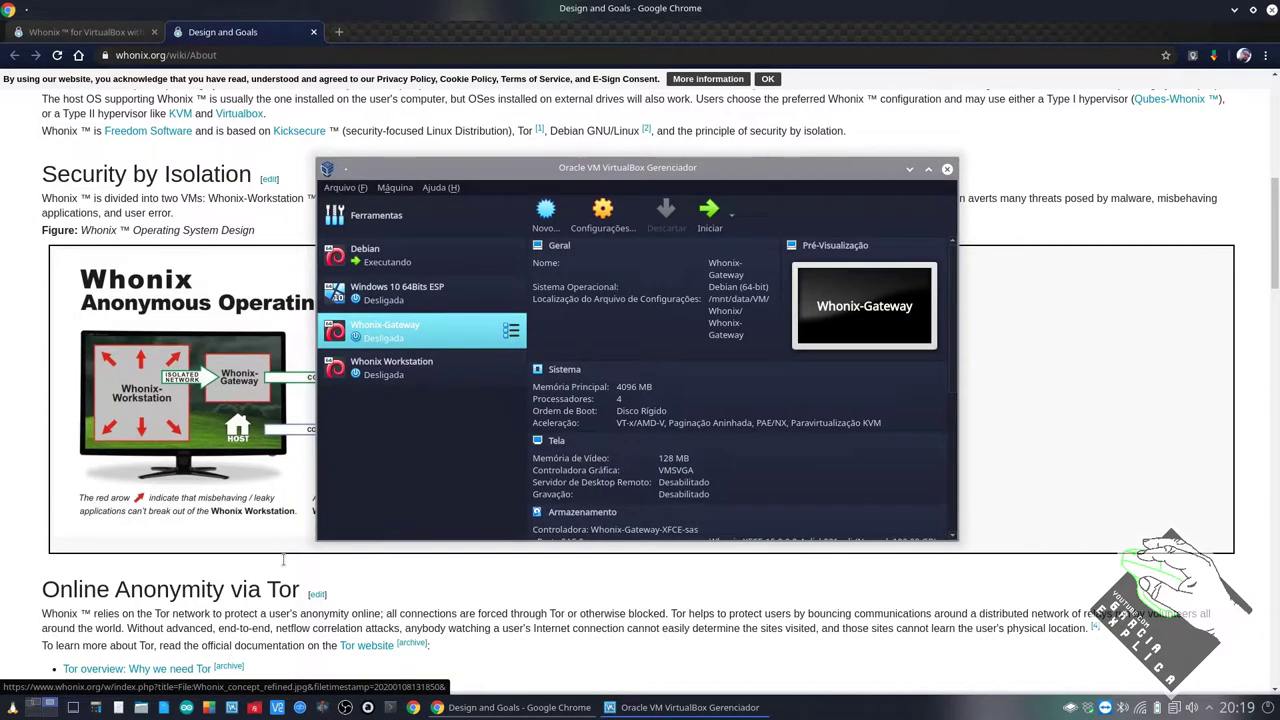
key("Down")
key("Up")
key("Down")
key("Up")
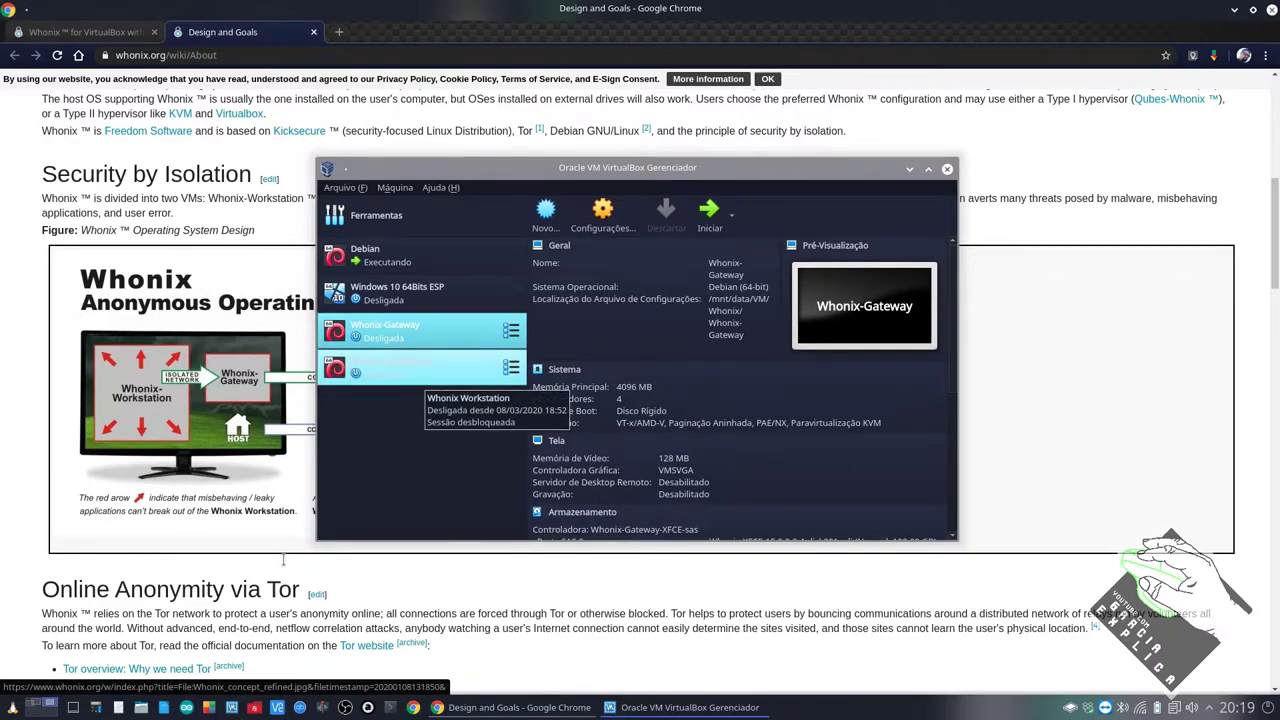
left_click(420, 368)
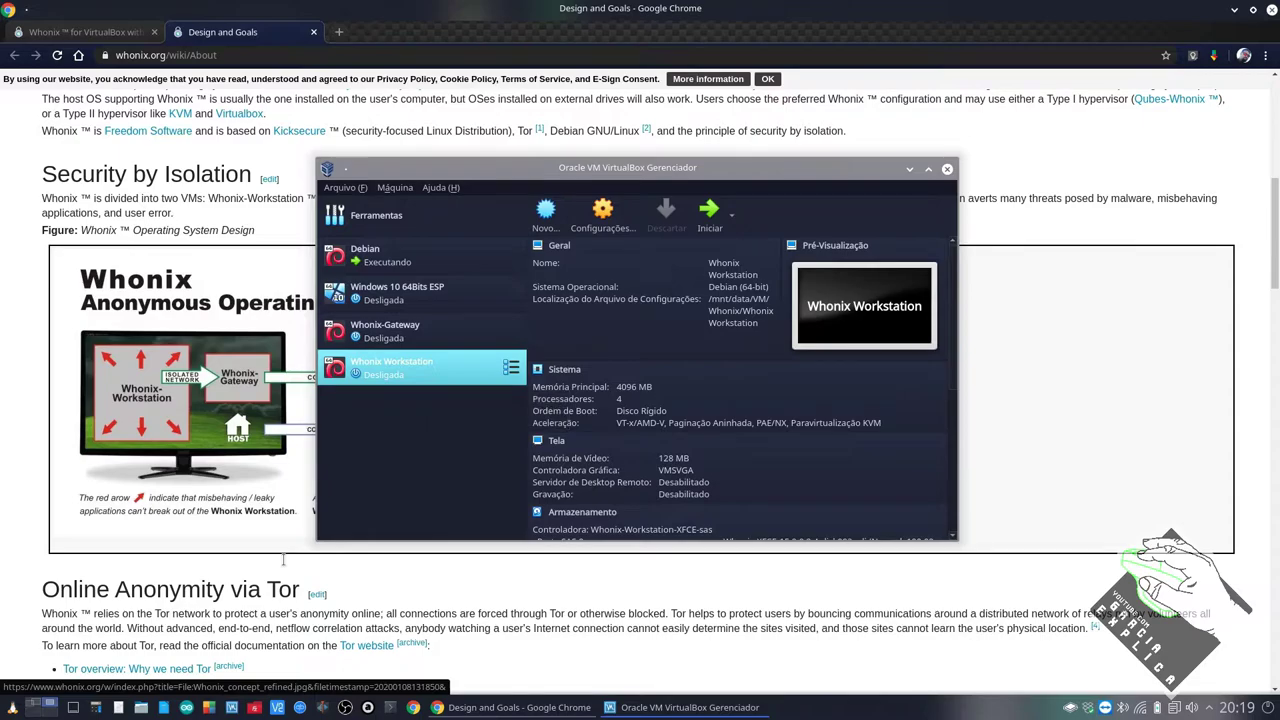
key("Up")
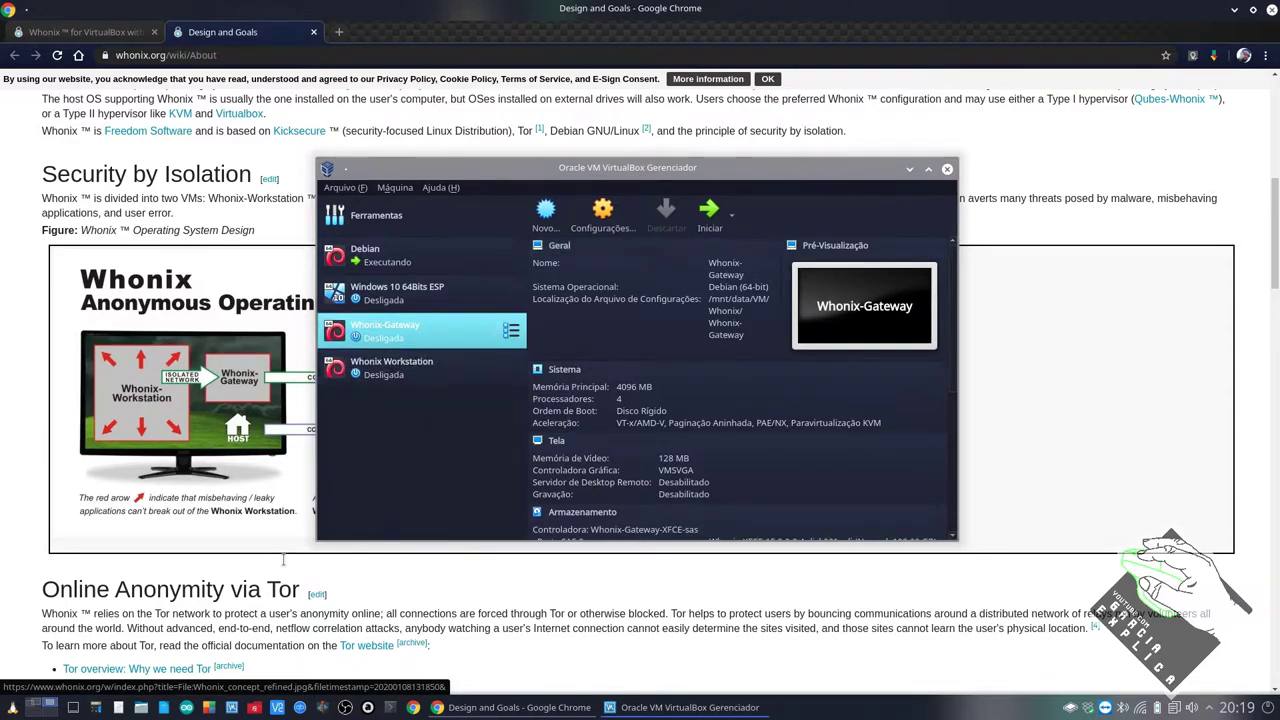
key("Menu")
key("Down")
key("Down")
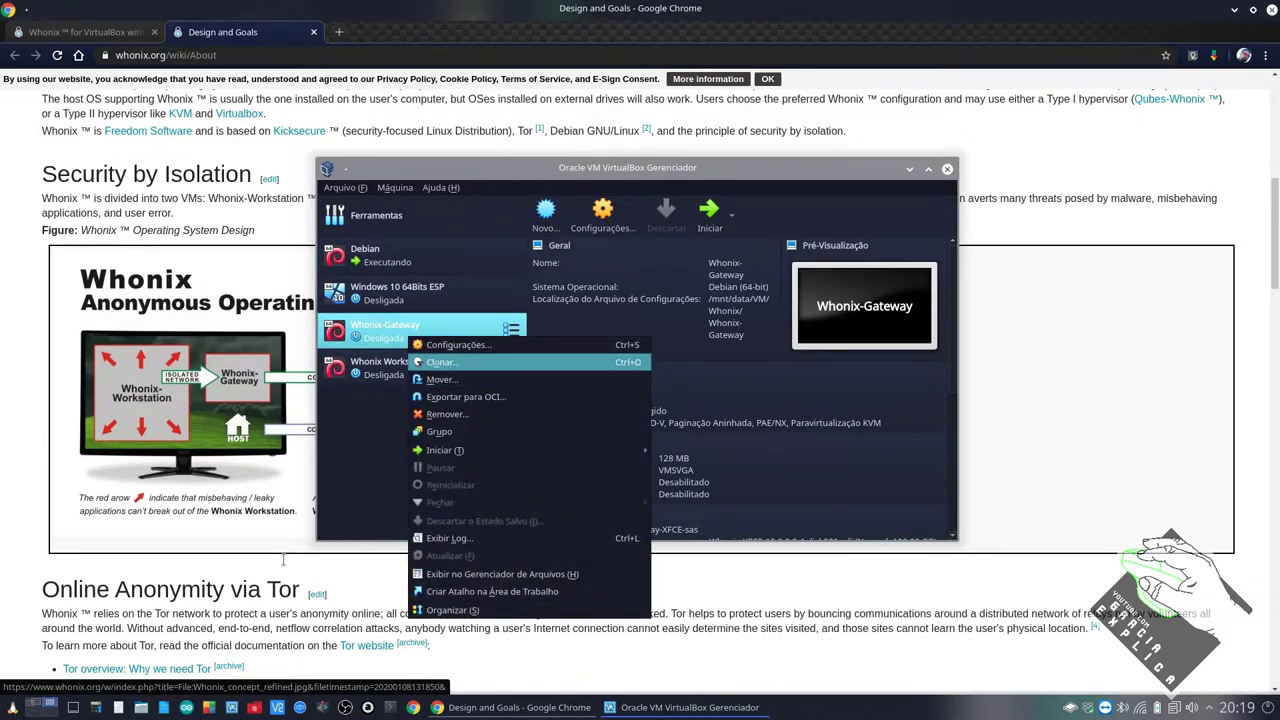
key("Escape")
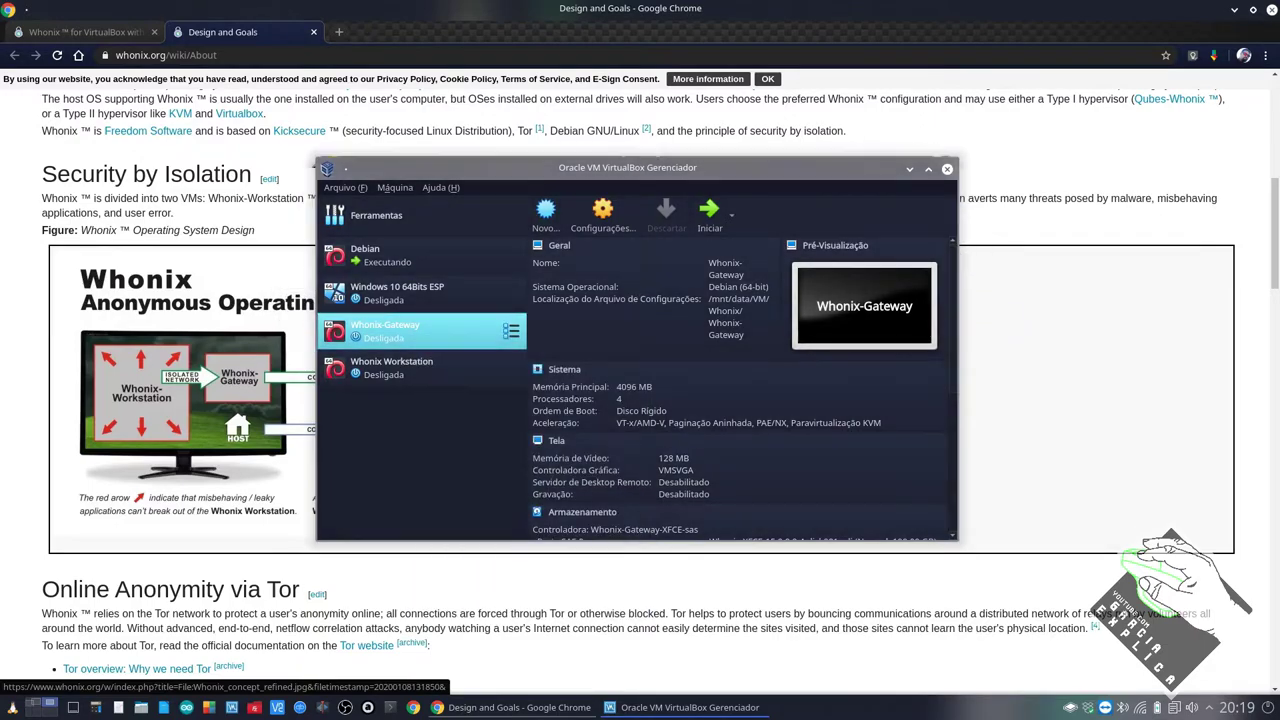
Step: Rename the Whonix-Gateway machine as "Whonix Gateway" in its general settings and save the change
key("shift+Down")
key("shift+Up")
key("shift+Up")
key("shift+Down")
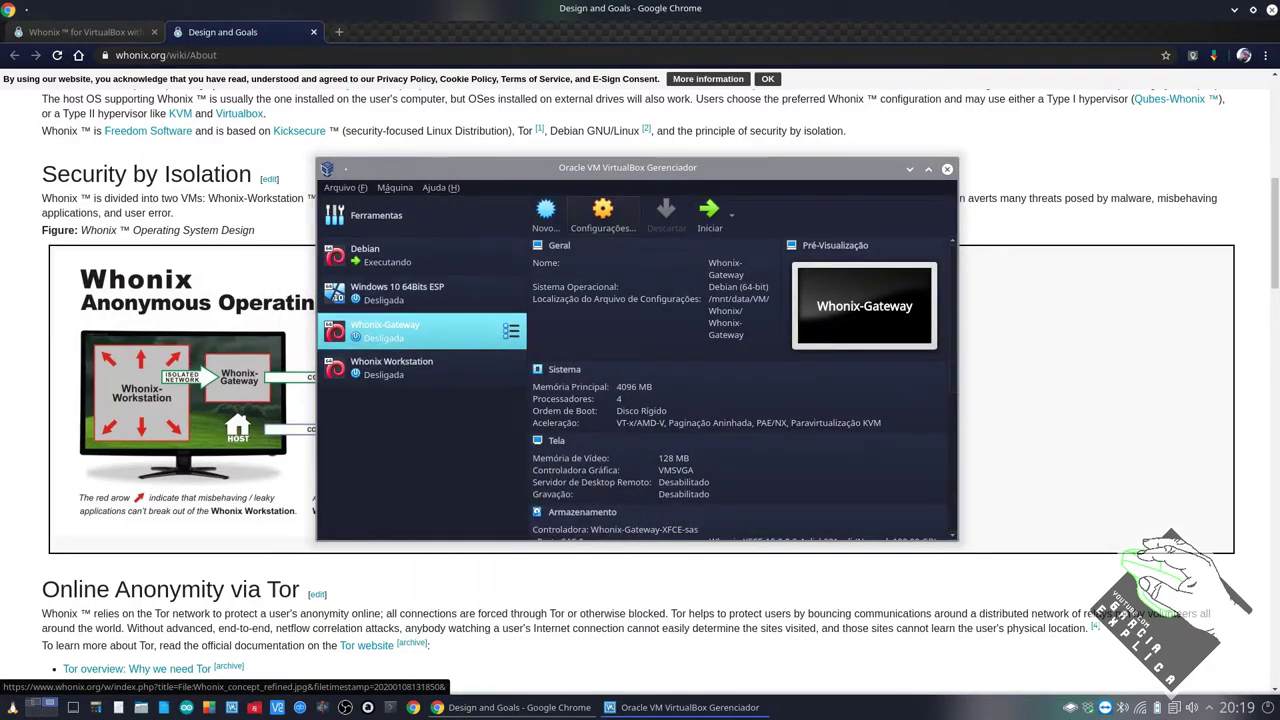
key("ctrl+s")
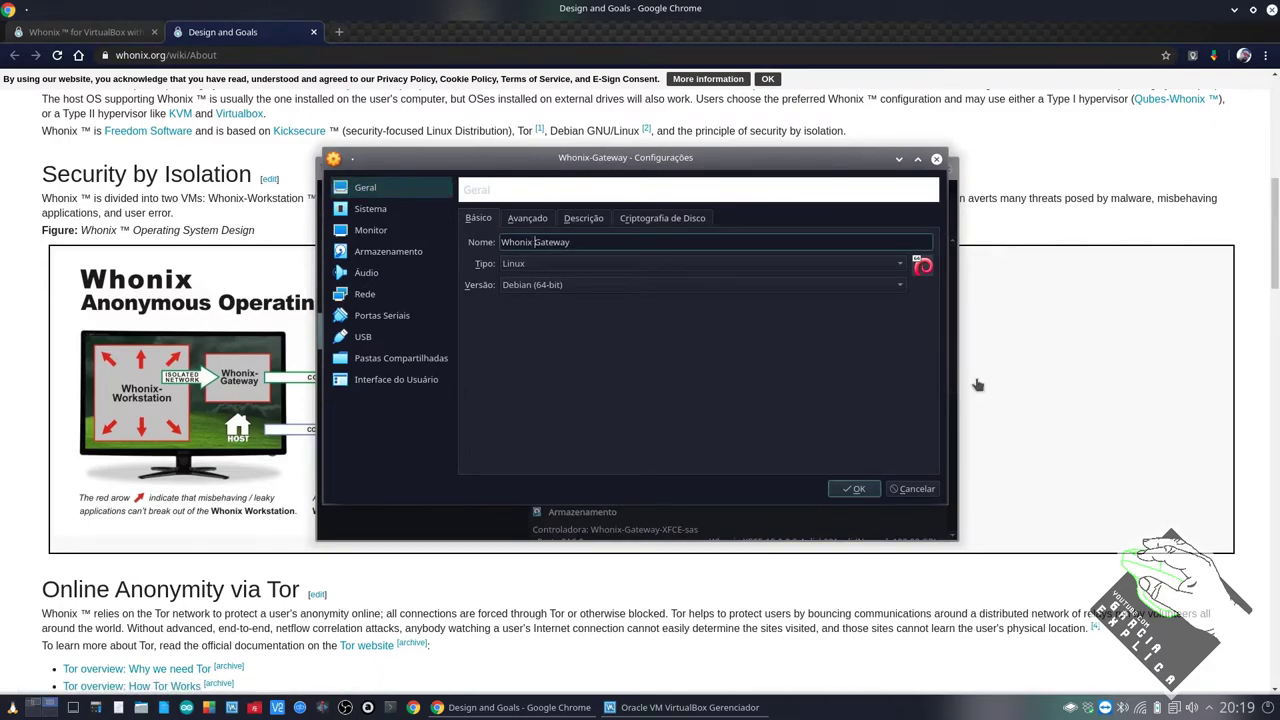
key("Return")
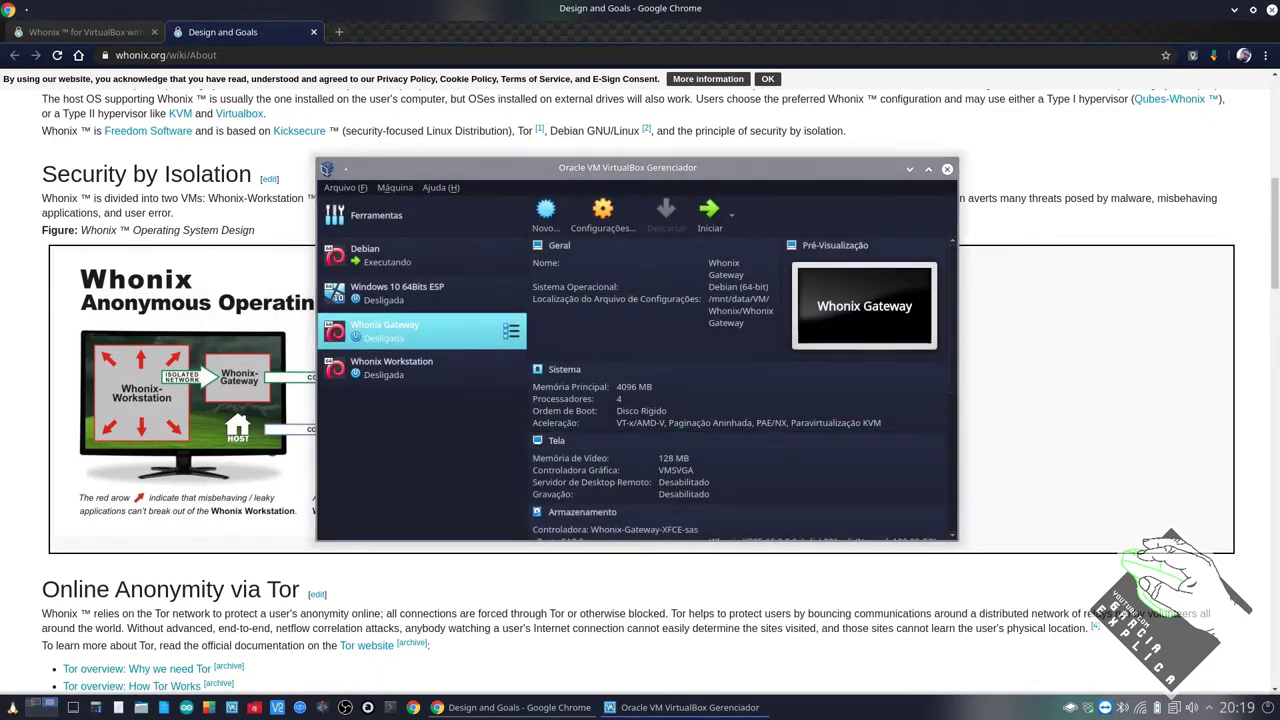
Step: Start the Whonix Gateway virtual machine on its own, leaving the Whonix Workstation out of the selection
key("shift+Down")
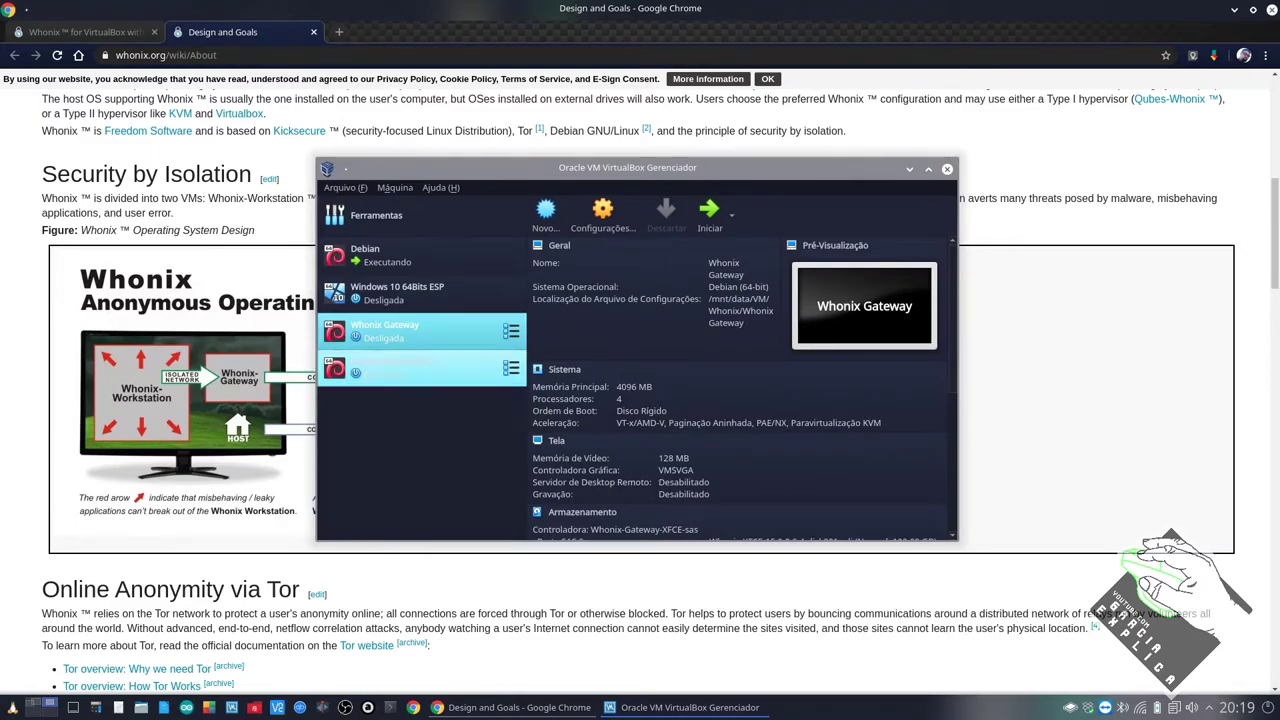
key("shift+Up")
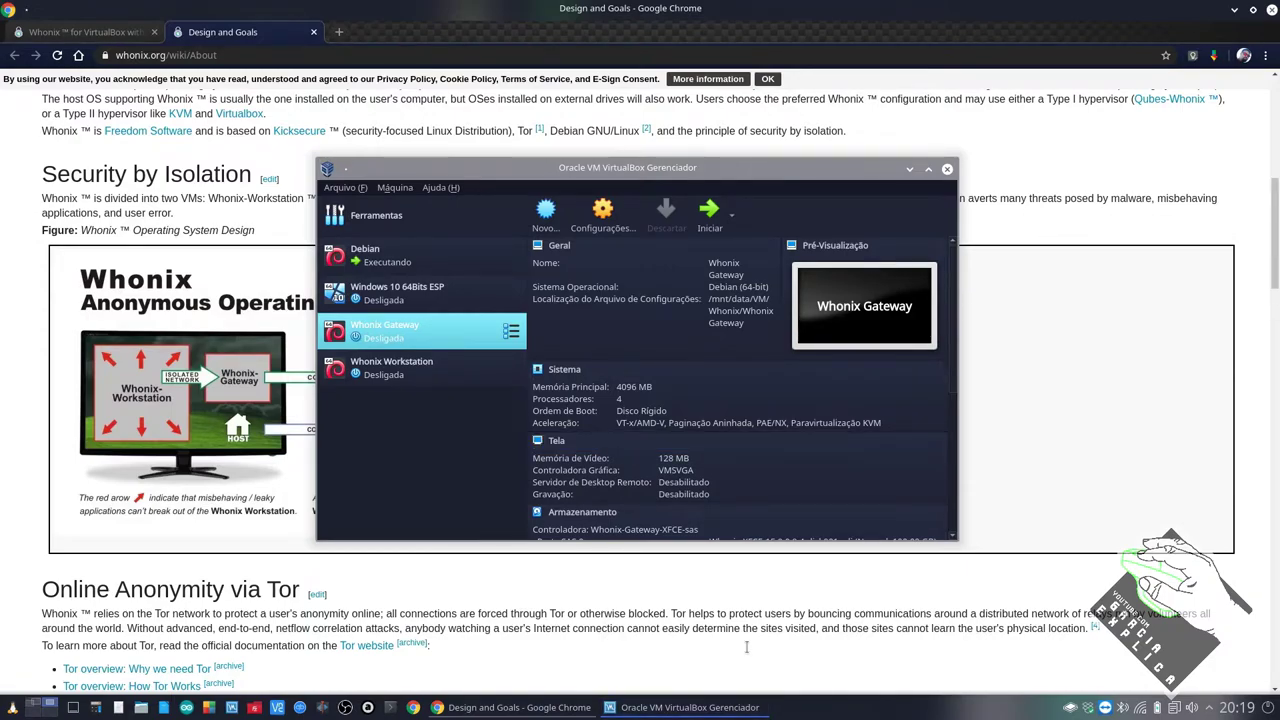
key("Return")
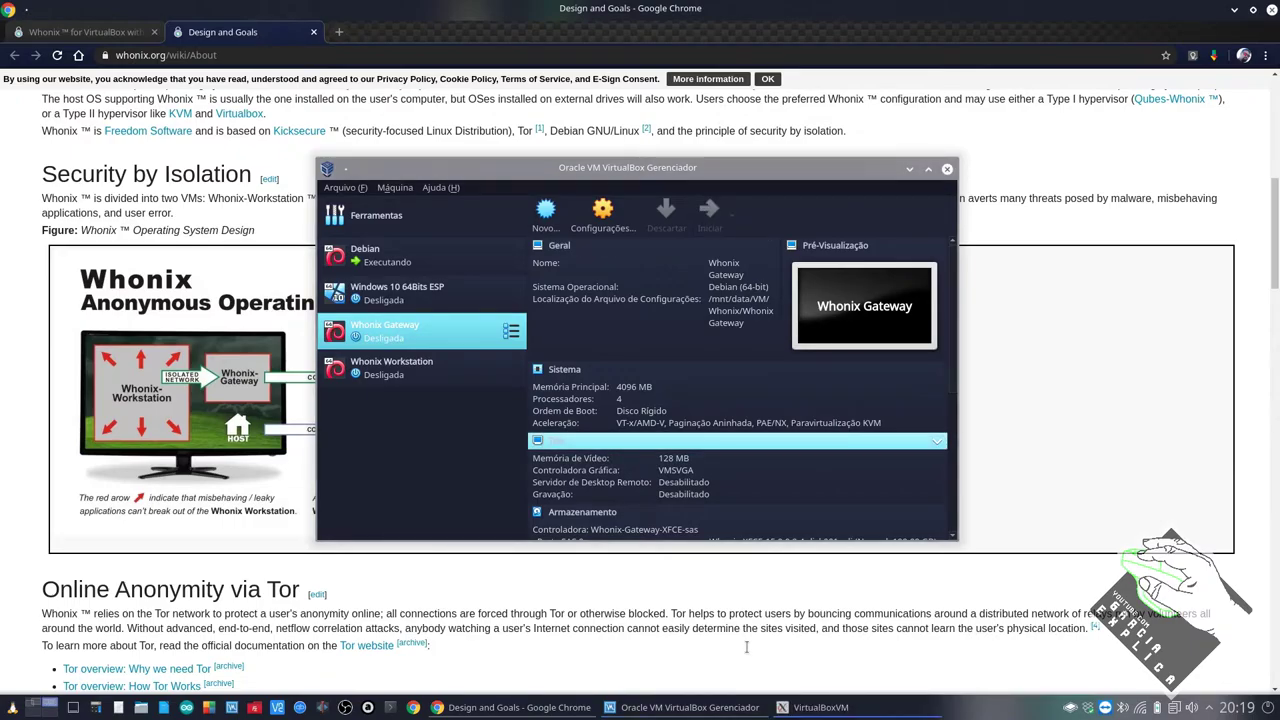
Step: Bring the running Whonix Gateway window and the VirtualBox manager in front of the web page, moving the gateway window aside
left_click(62, 407)
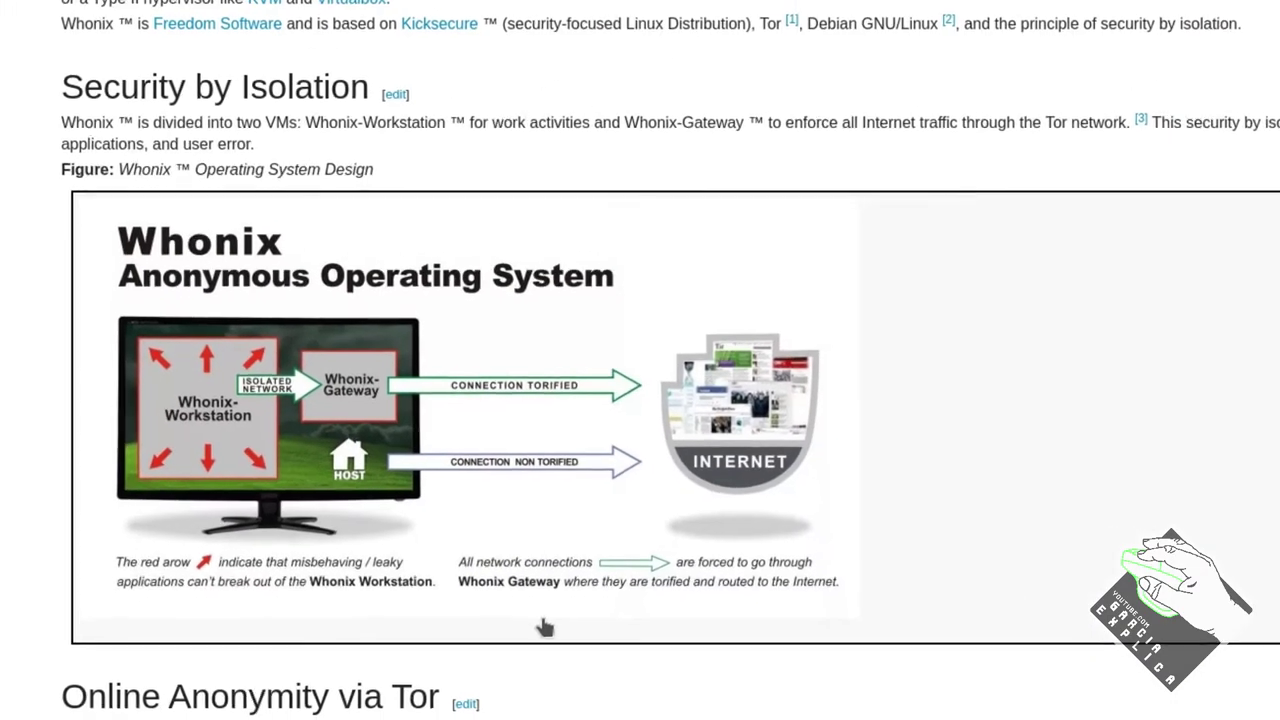
left_click(664, 707)
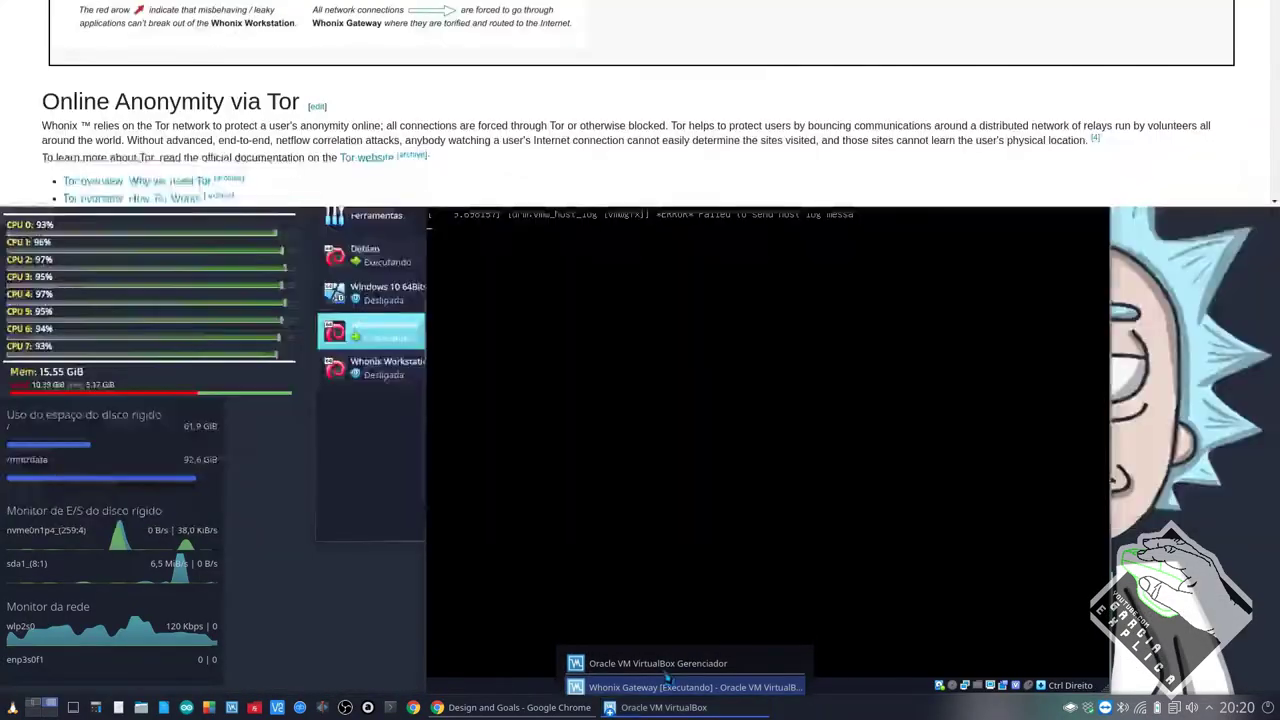
left_click(690, 676)
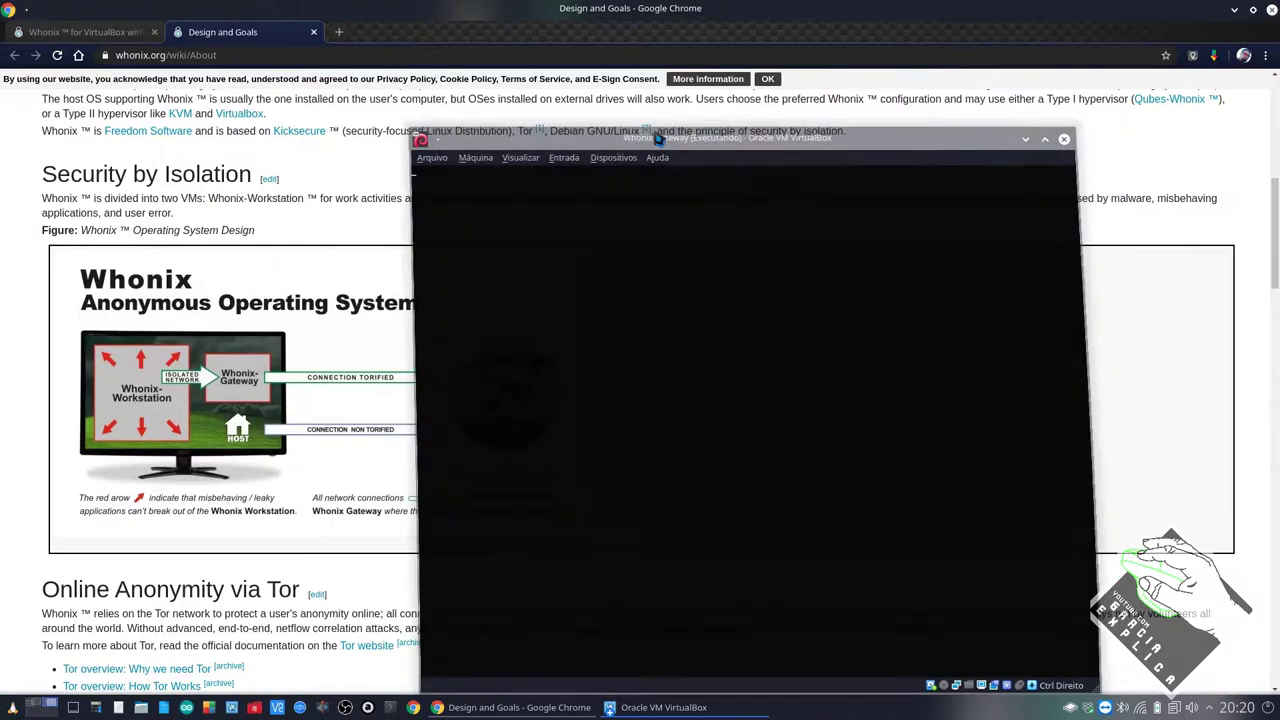
left_click_drag(788, 142, 384, 92)
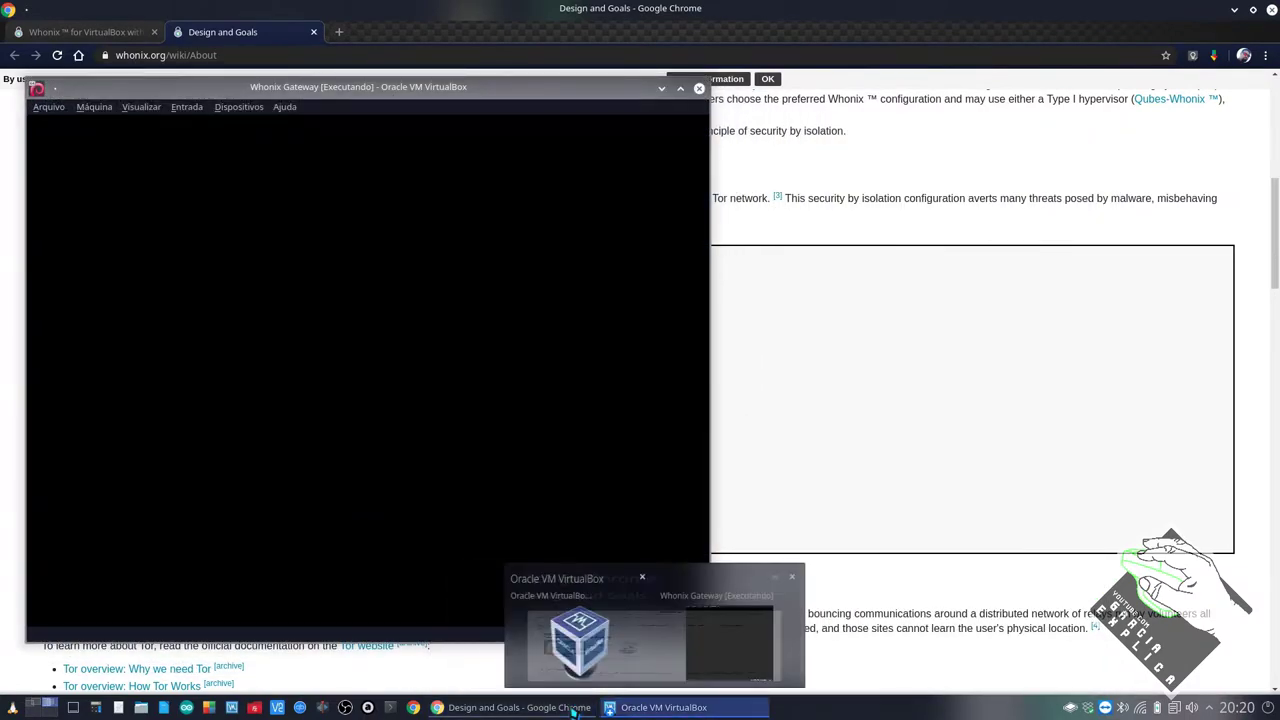
left_click(660, 707)
left_click(658, 652)
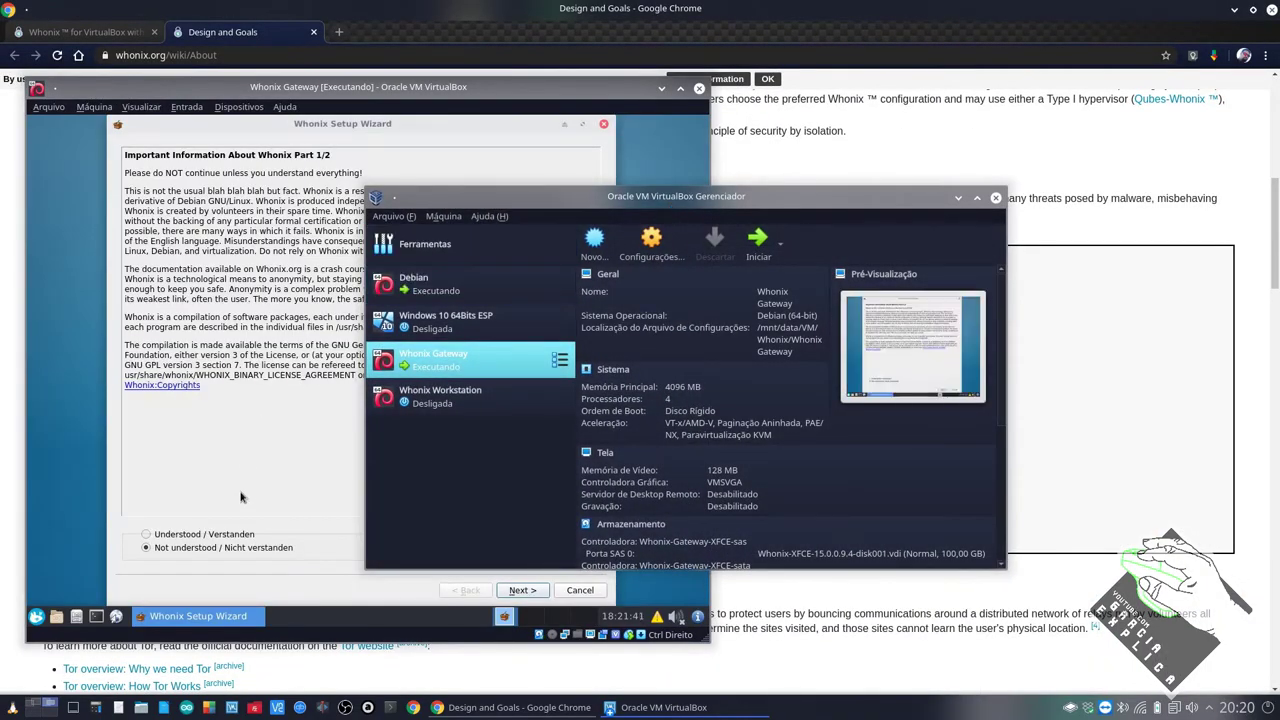
Step: Mark the important information as Understood in the gateway's Whonix Setup Wizard and finish the setup
left_click(243, 489)
left_click(216, 536)
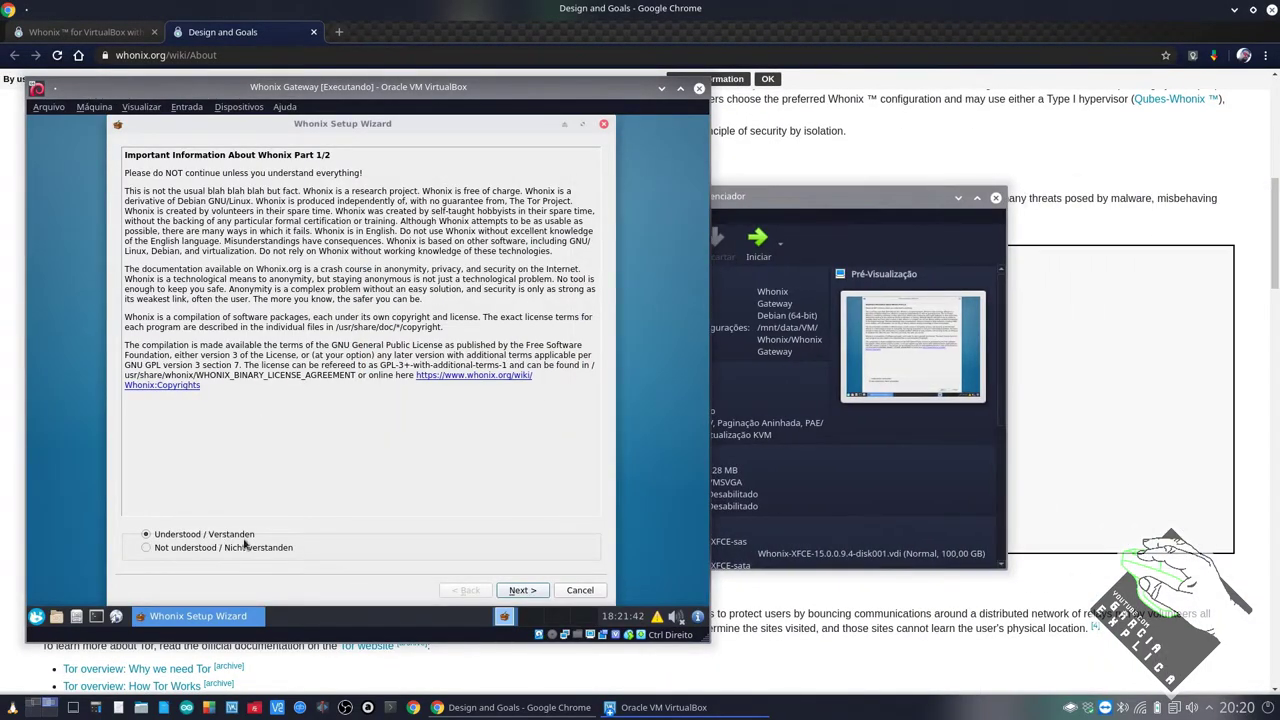
left_click(522, 590)
left_click(507, 591)
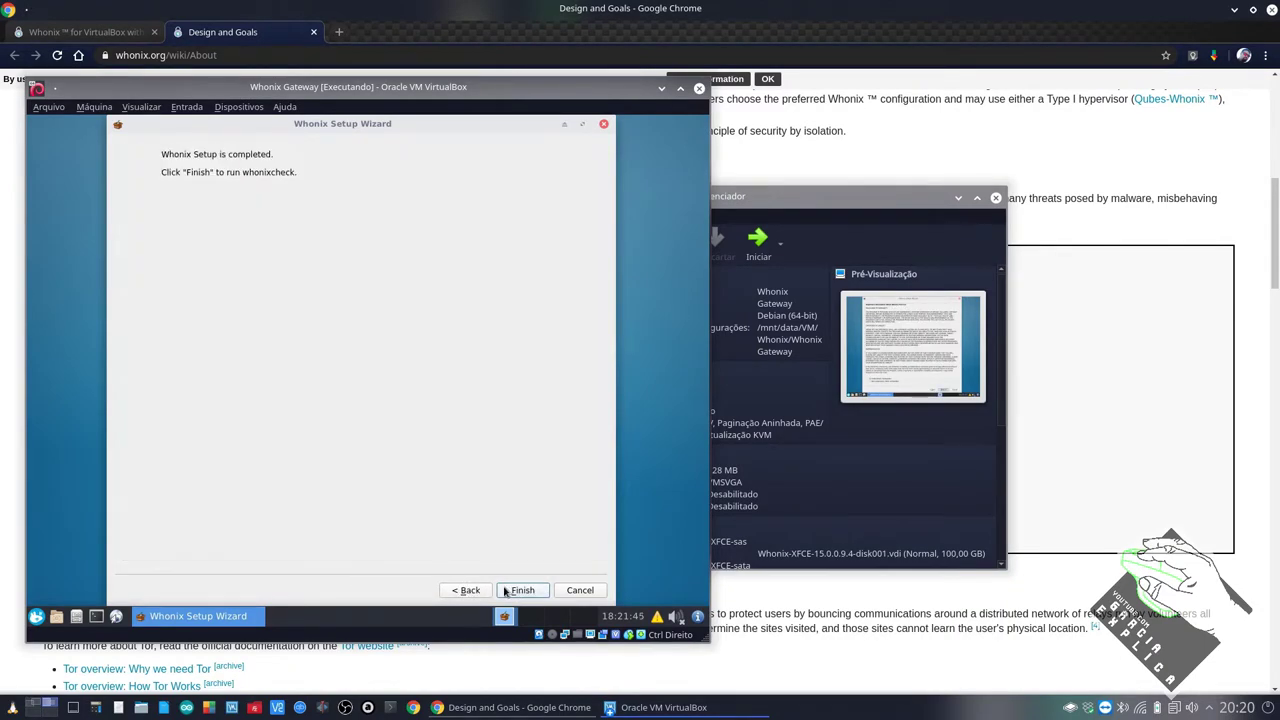
left_click(530, 592)
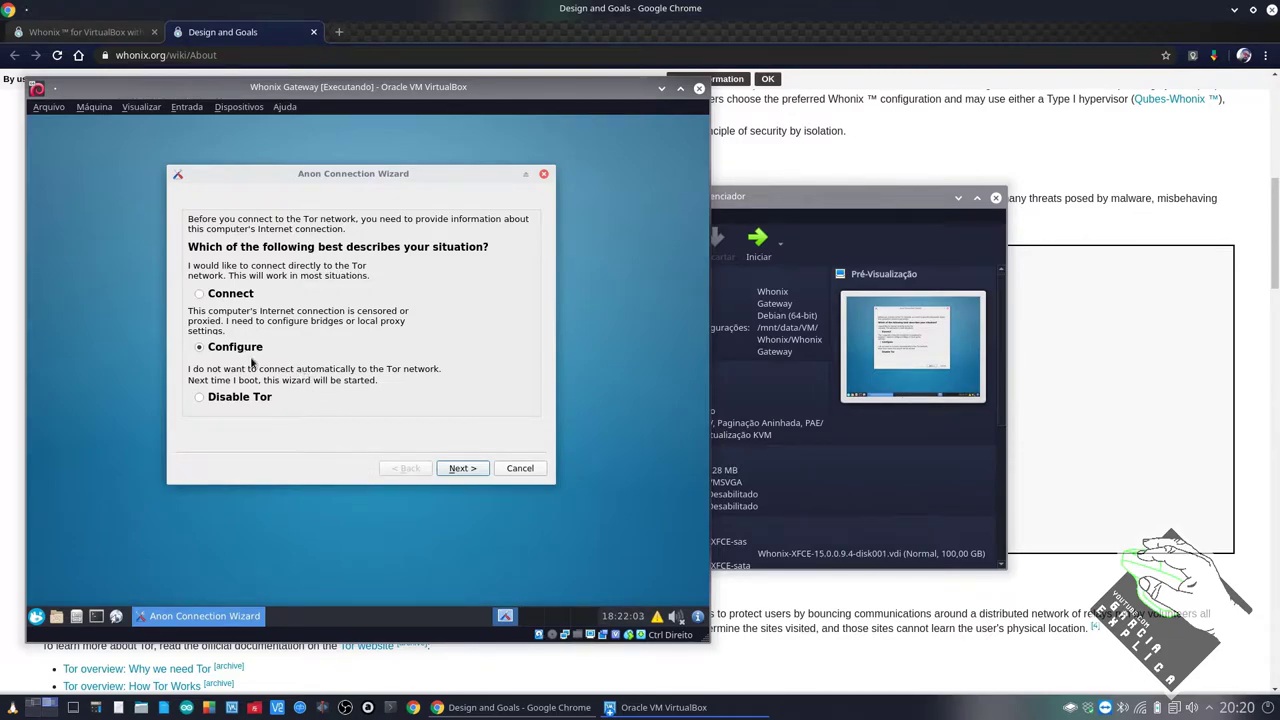
Step: Choose Configure in the Anon Connection Wizard and enable provided Tor bridges with the obfs4 (recommended) transport type
left_click(463, 470)
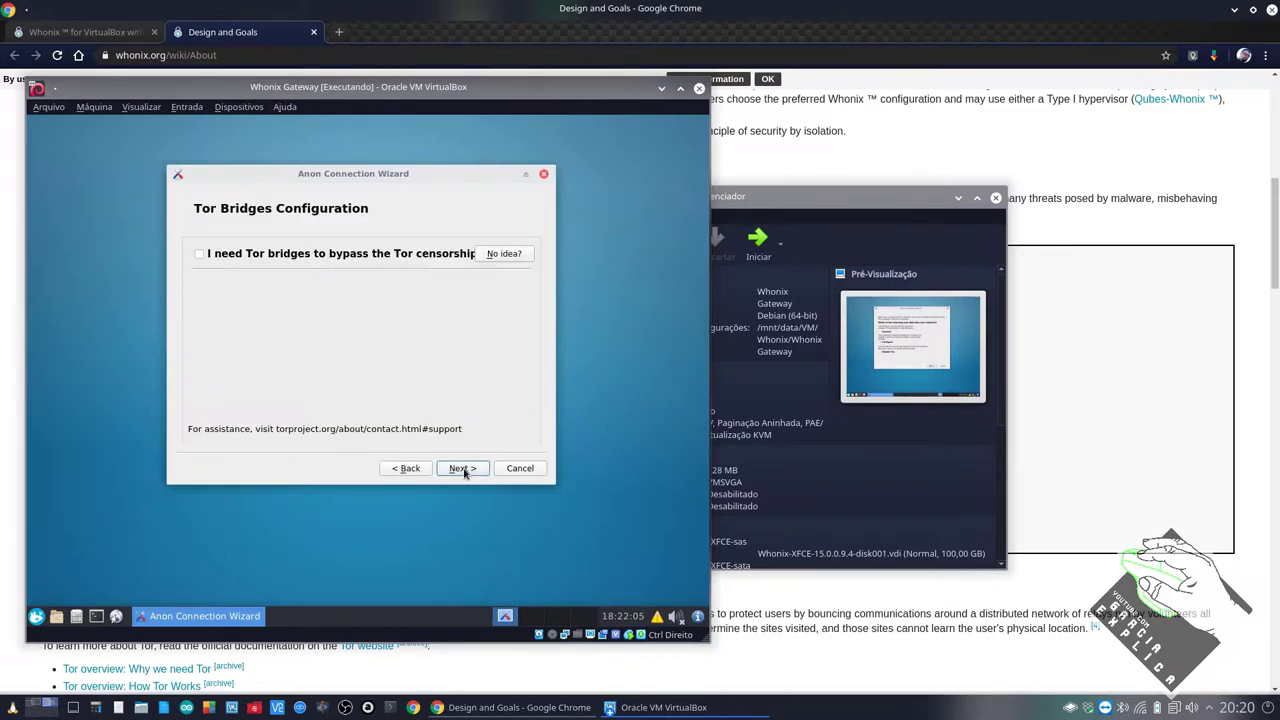
left_click(296, 258)
left_click(367, 306)
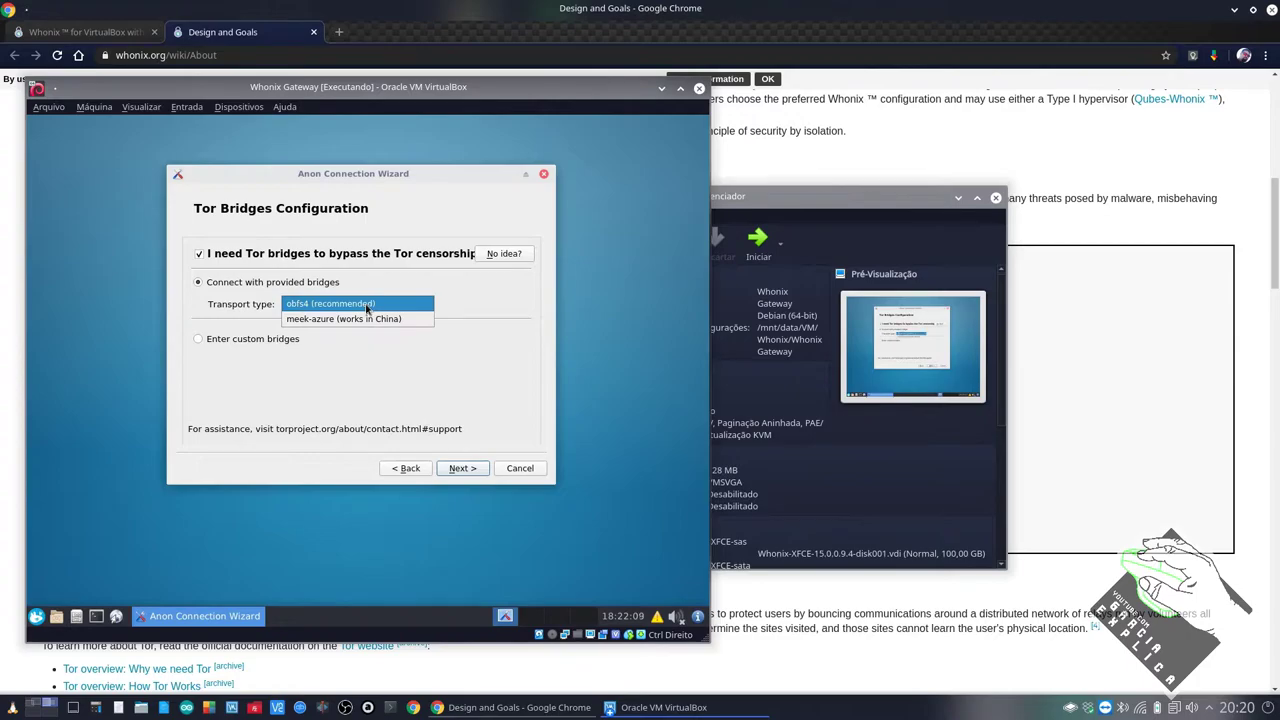
left_click(361, 289)
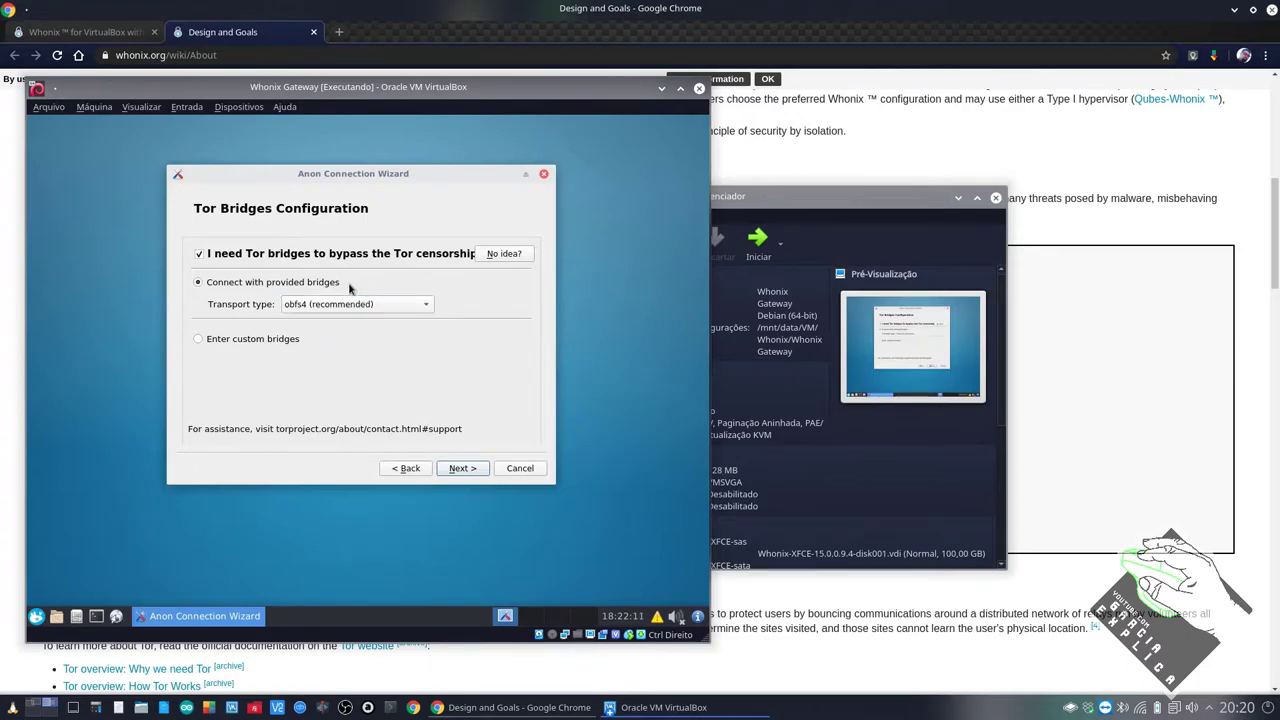
Step: Switch the Tor connection choice to Connect and check the resulting configuration summary
left_click(414, 469)
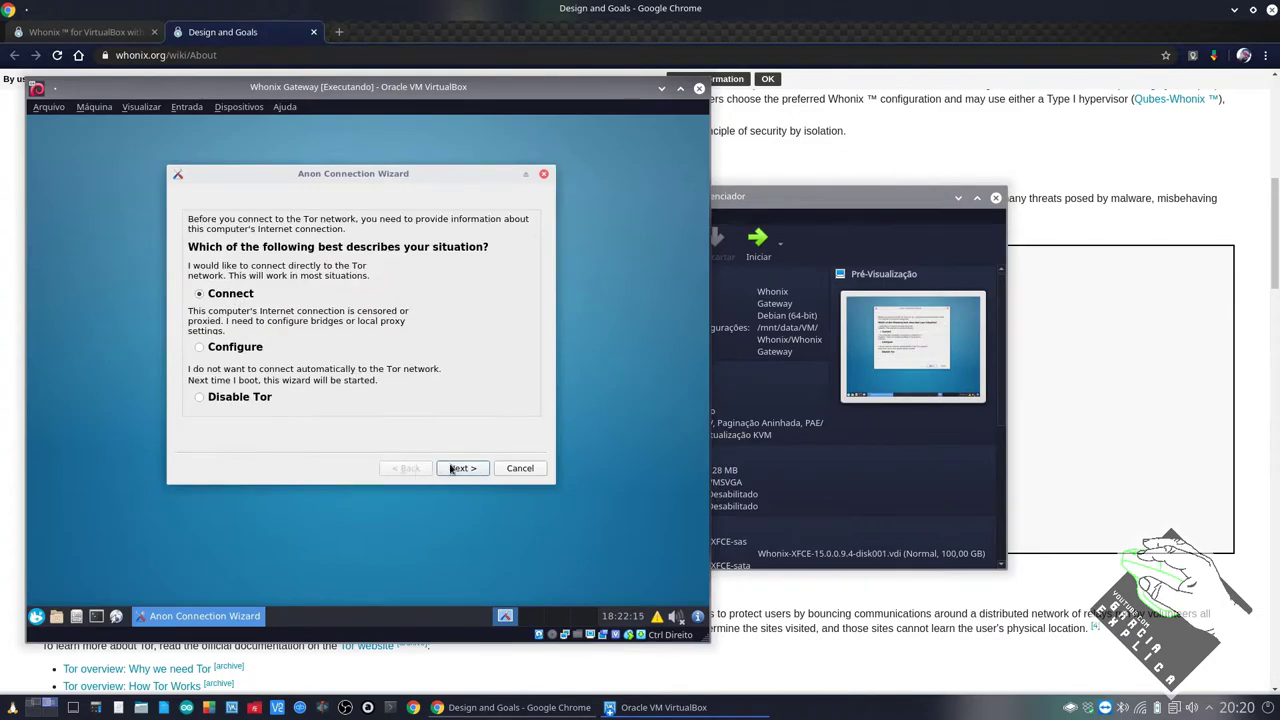
left_click(458, 469)
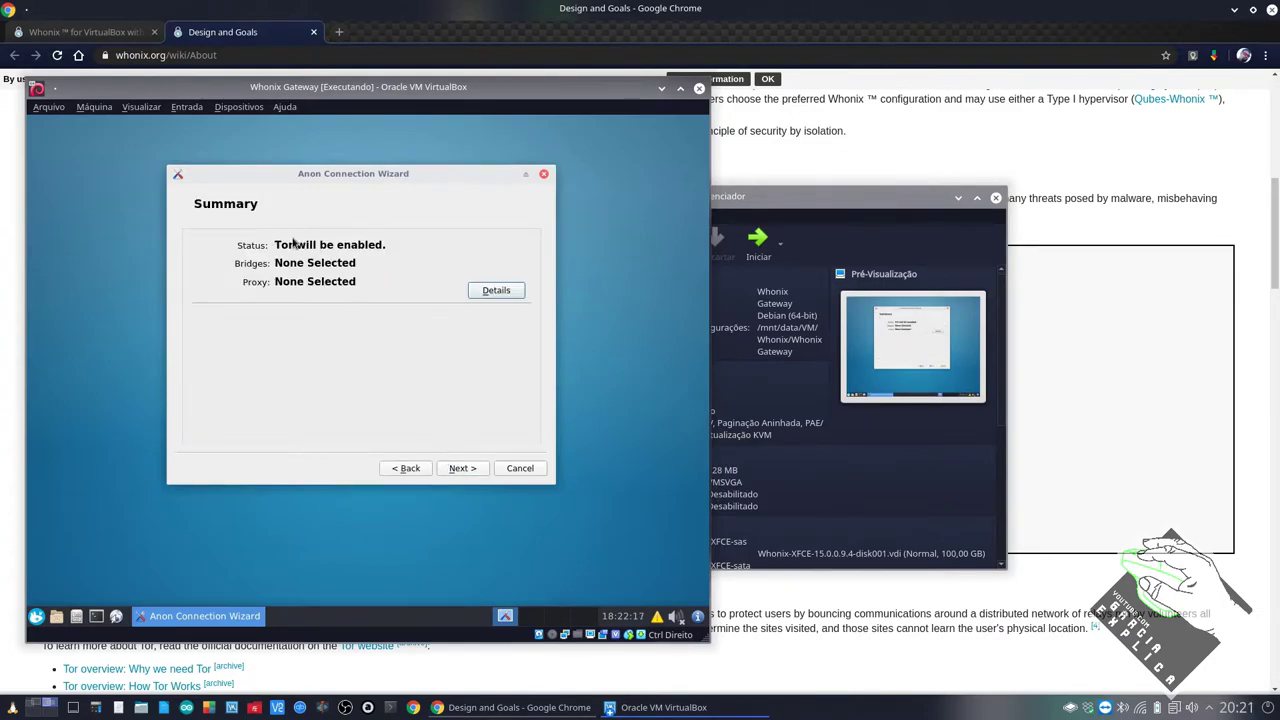
Step: Return to the Tor bridges configuration through the Configure option and read the Censorship Circumvention Help
left_click(405, 470)
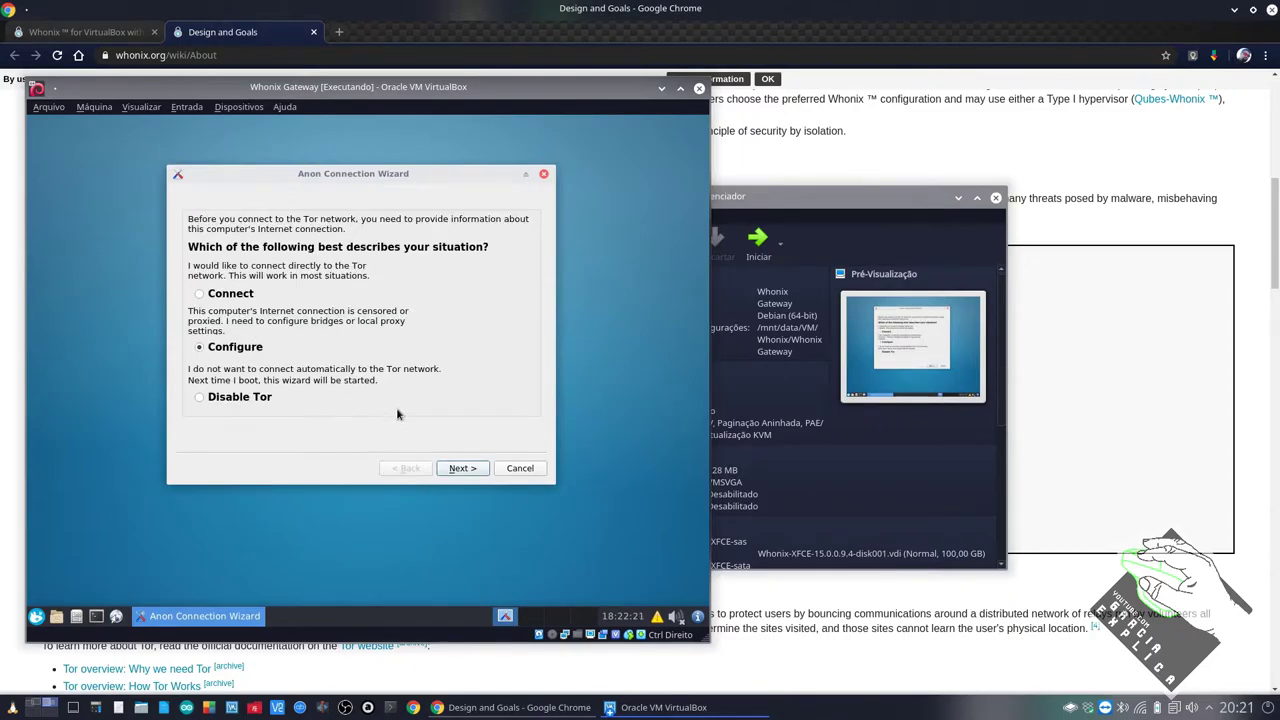
left_click(462, 469)
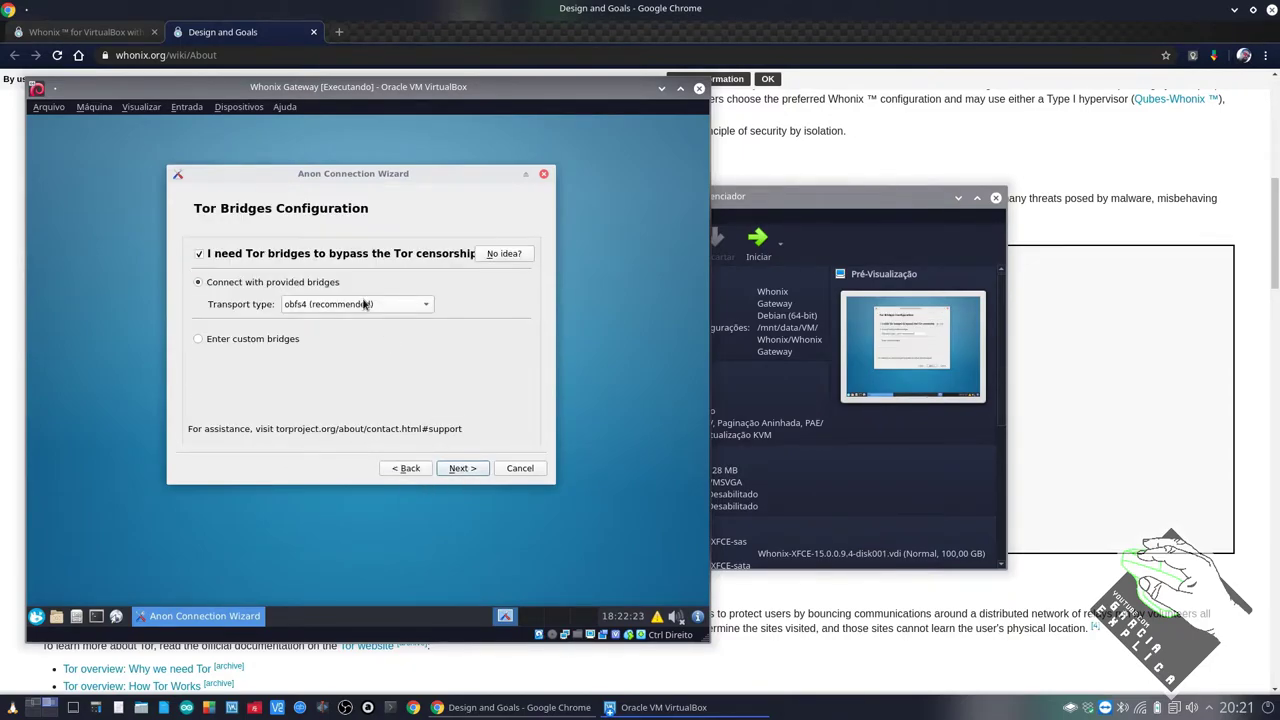
left_click(503, 254)
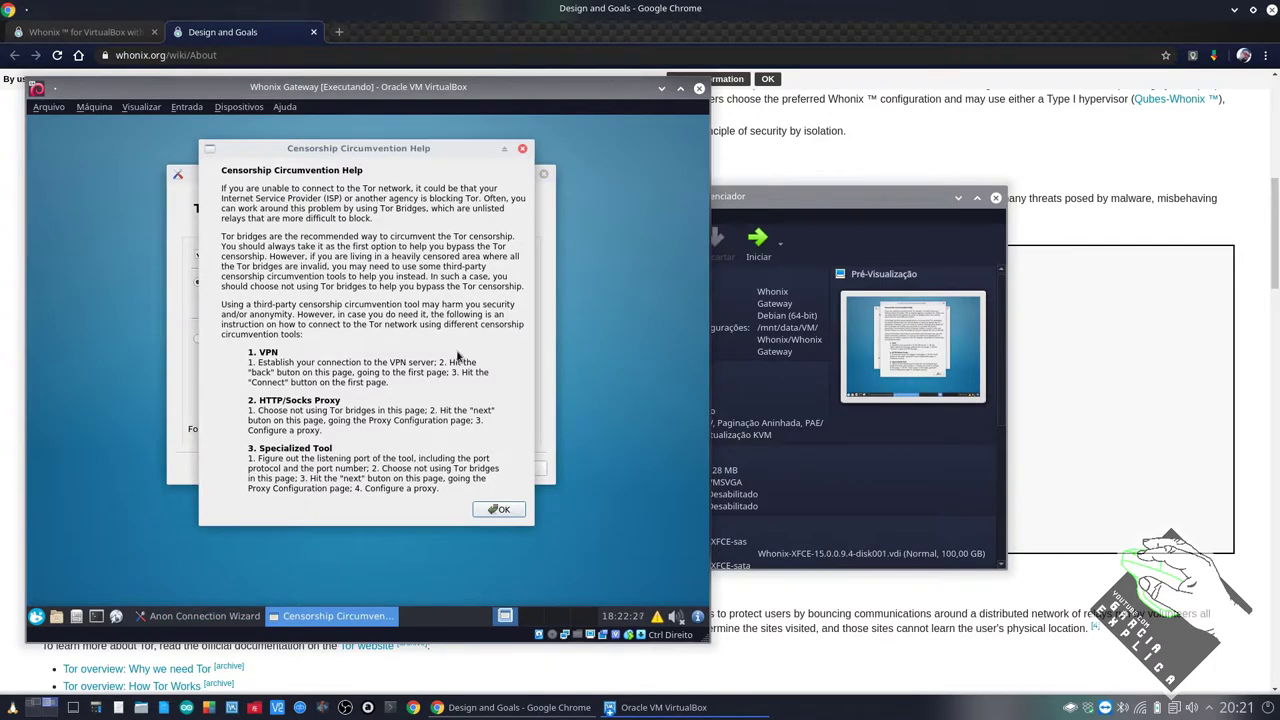
left_click(500, 511)
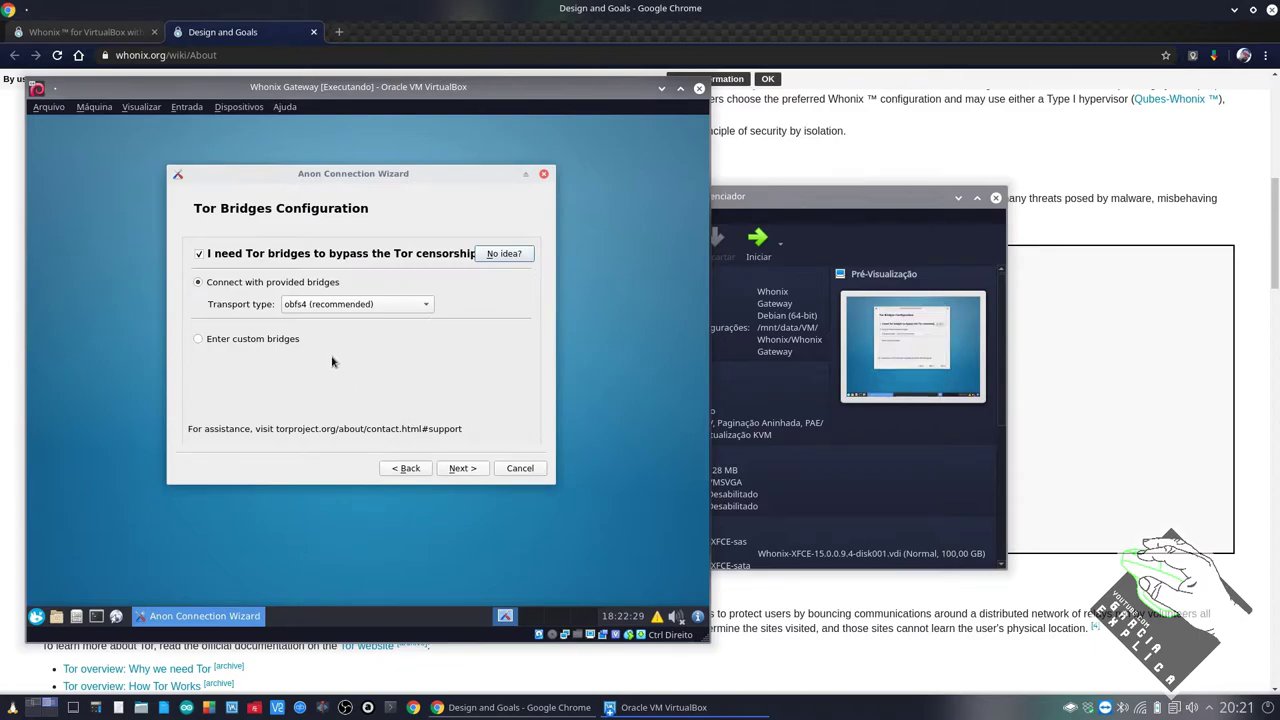
Step: Try the custom bridges option, then reselect the provided bridges with the obfs4 (recommended) transport type
left_click(266, 340)
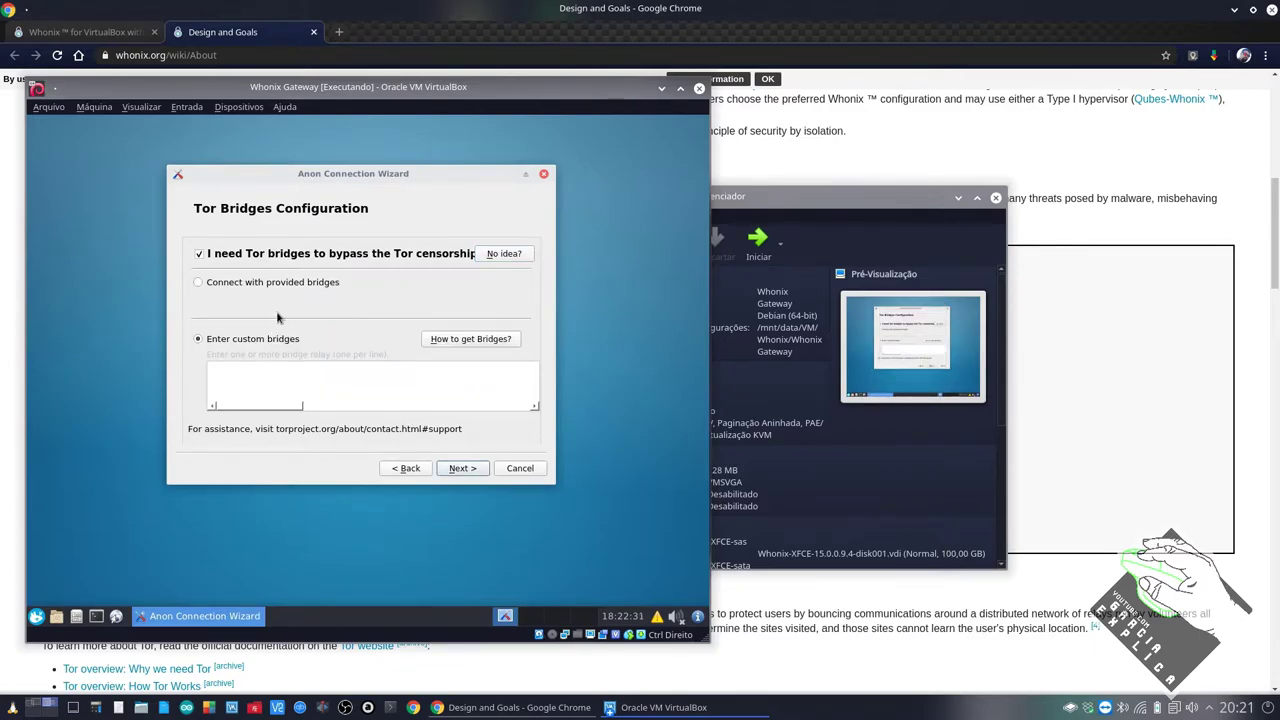
left_click(253, 284)
left_click(340, 303)
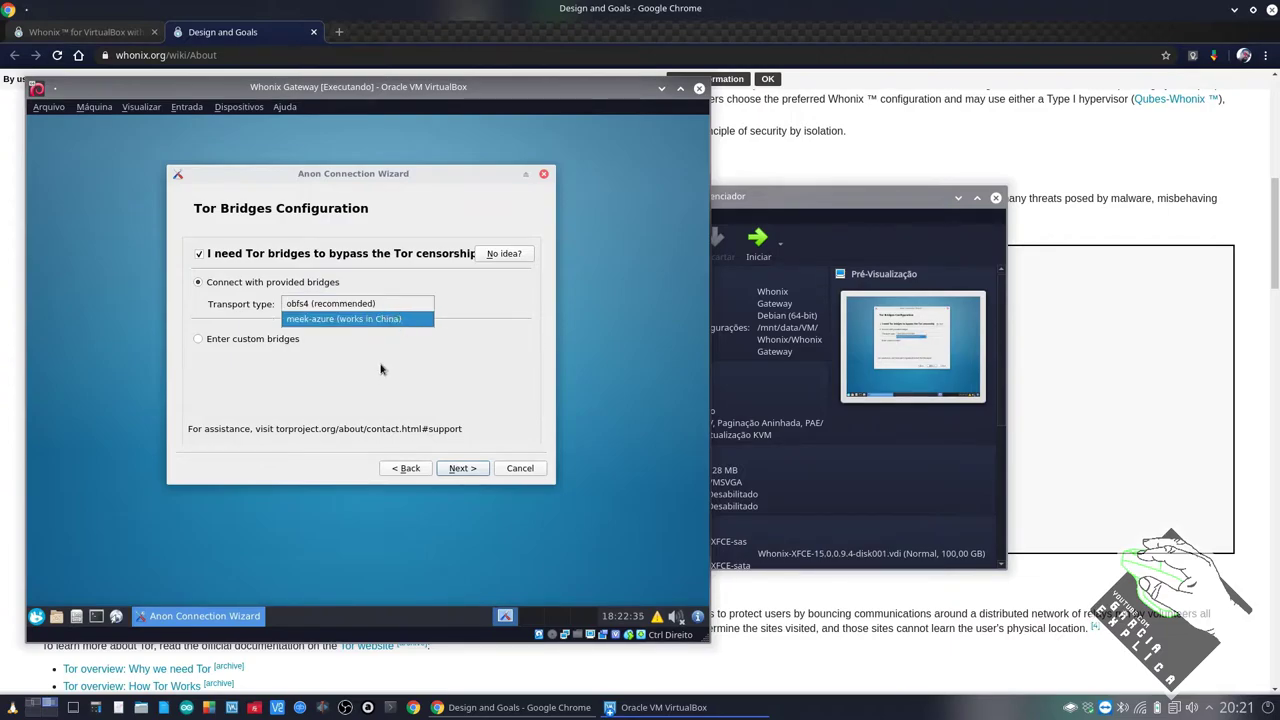
left_click(340, 305)
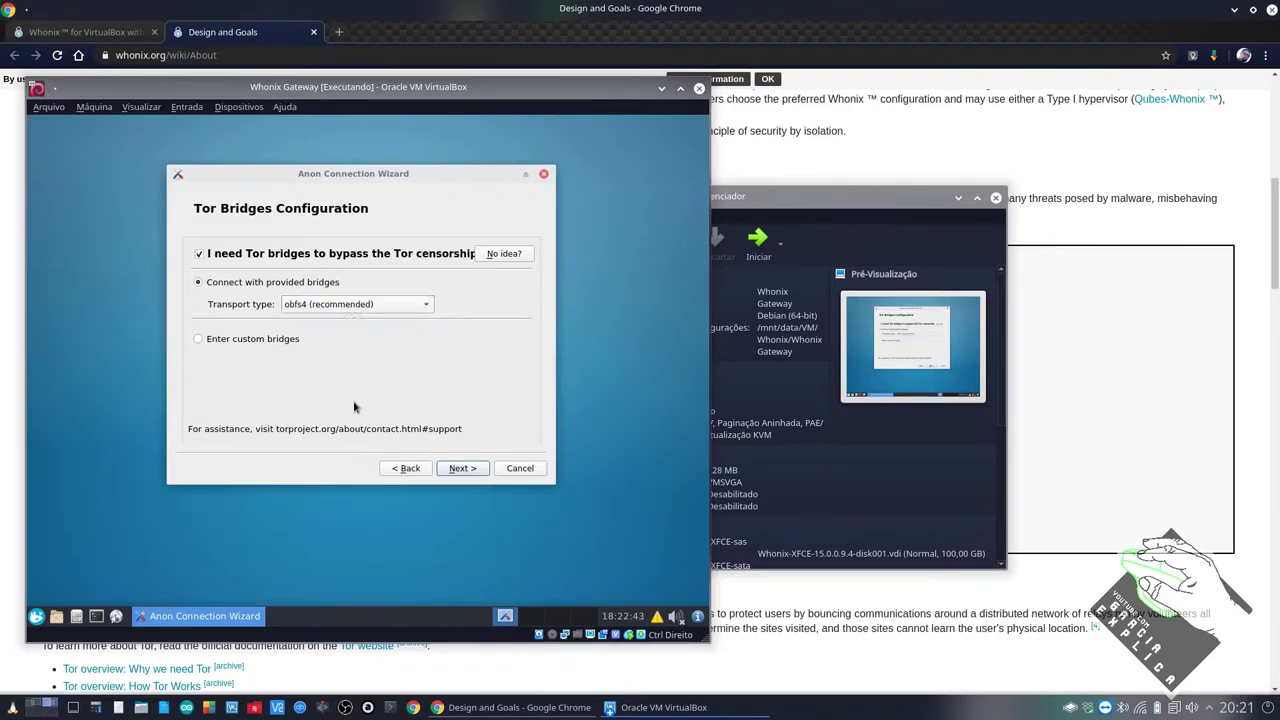
Step: Select Connect for a direct connection to the Tor network and proceed to the wizard's summary
left_click(401, 468)
left_click(216, 294)
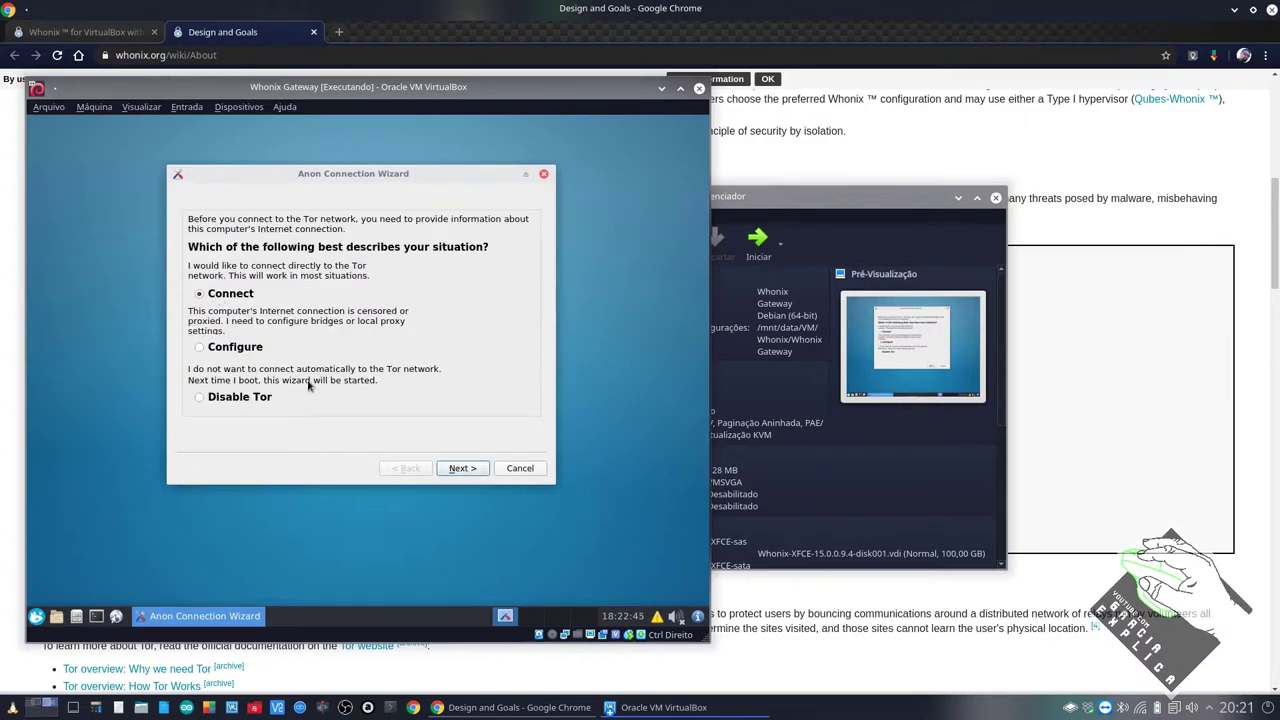
left_click(460, 468)
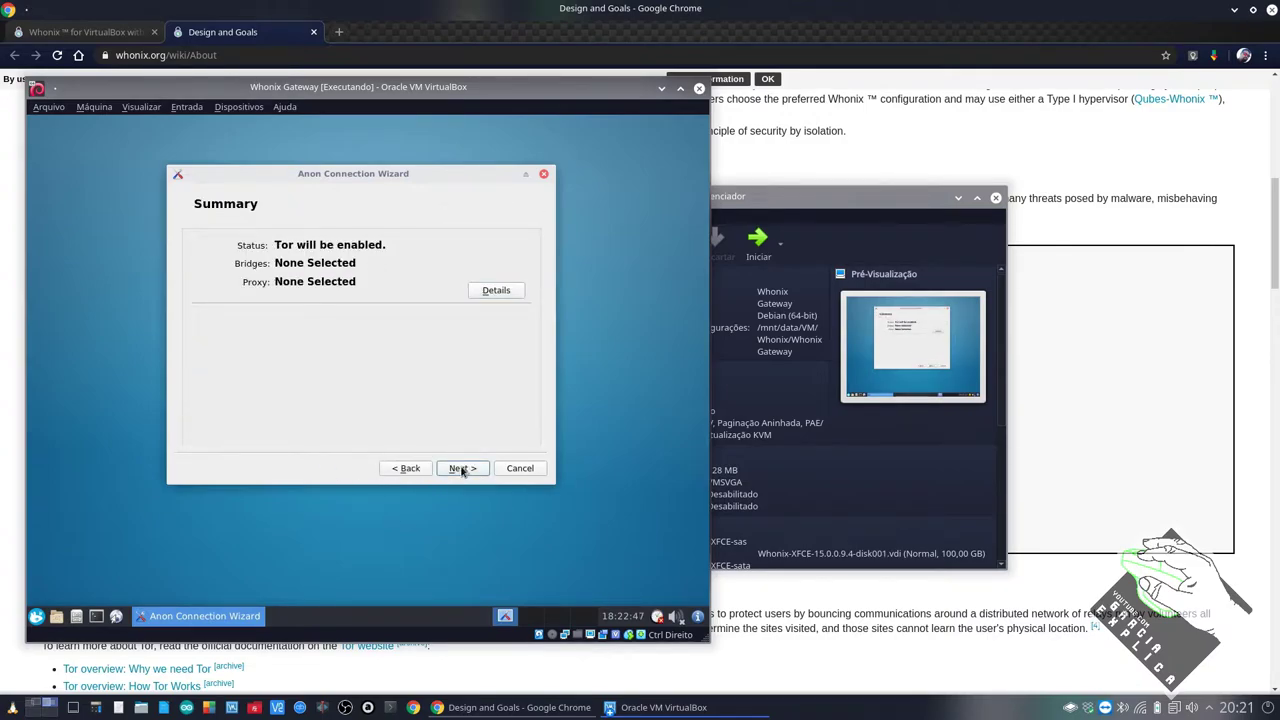
Step: Apply the summarized Tor configuration, let Tor bootstrap to completion and finish the Anon Connection Wizard
left_click(462, 468)
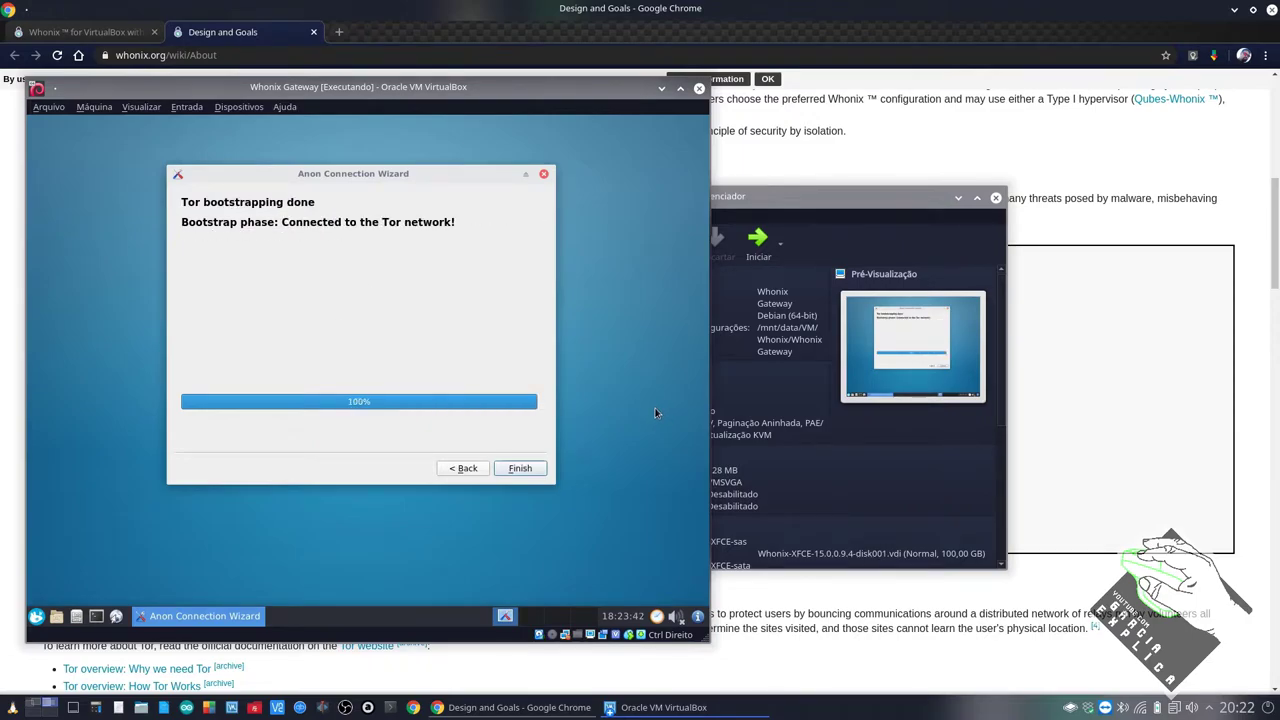
left_click(520, 468)
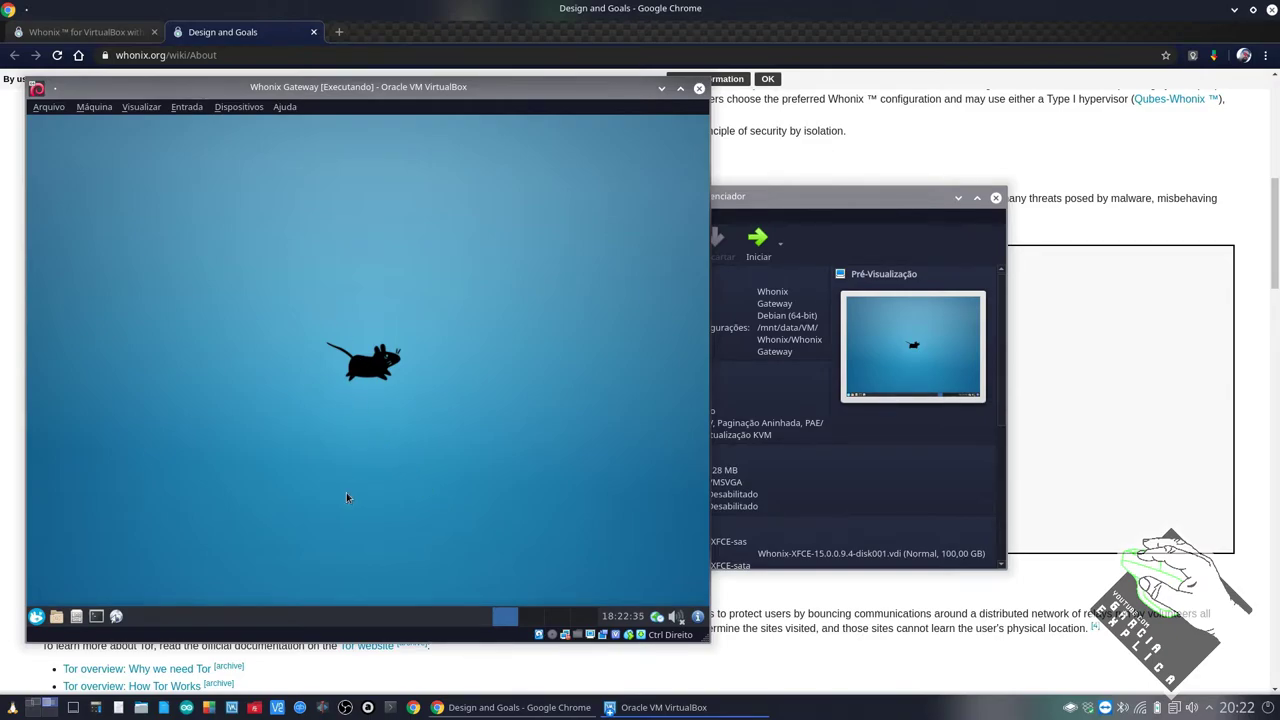
Step: Examine the full list of applications installed on the Whonix Gateway, including its Tor and firewall tools
left_click(36, 616)
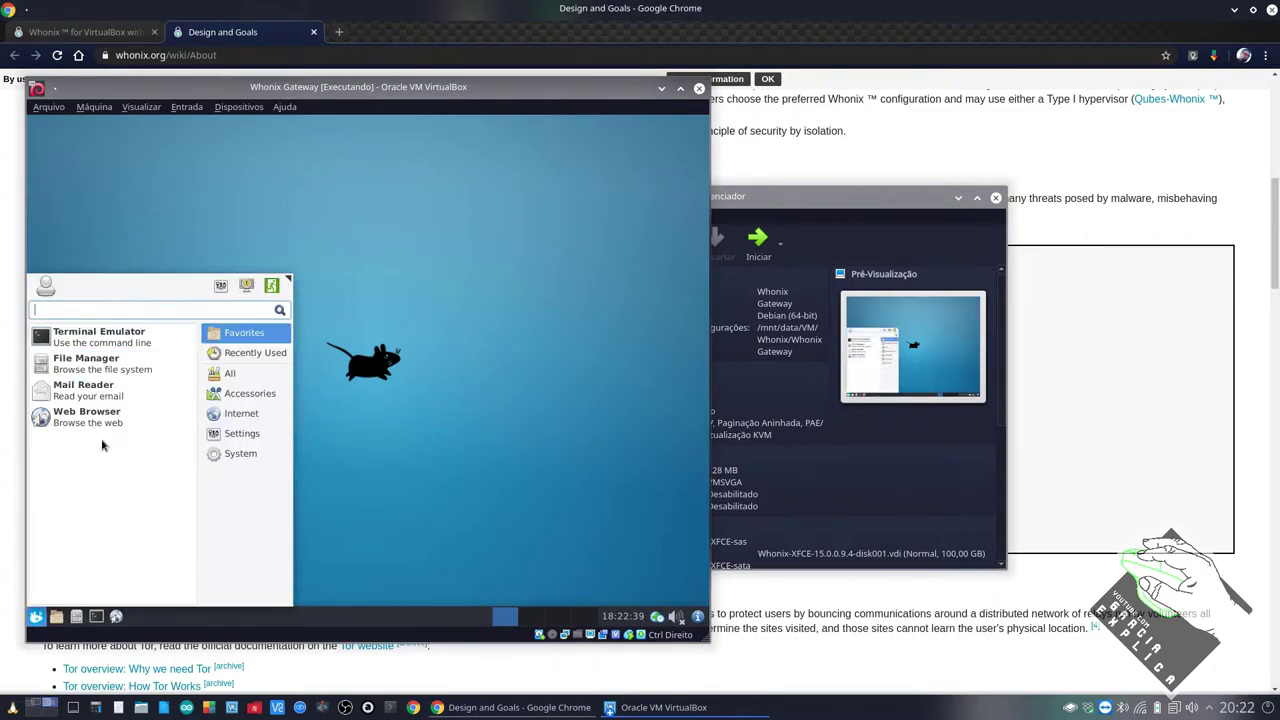
left_click(215, 373)
left_click(400, 297)
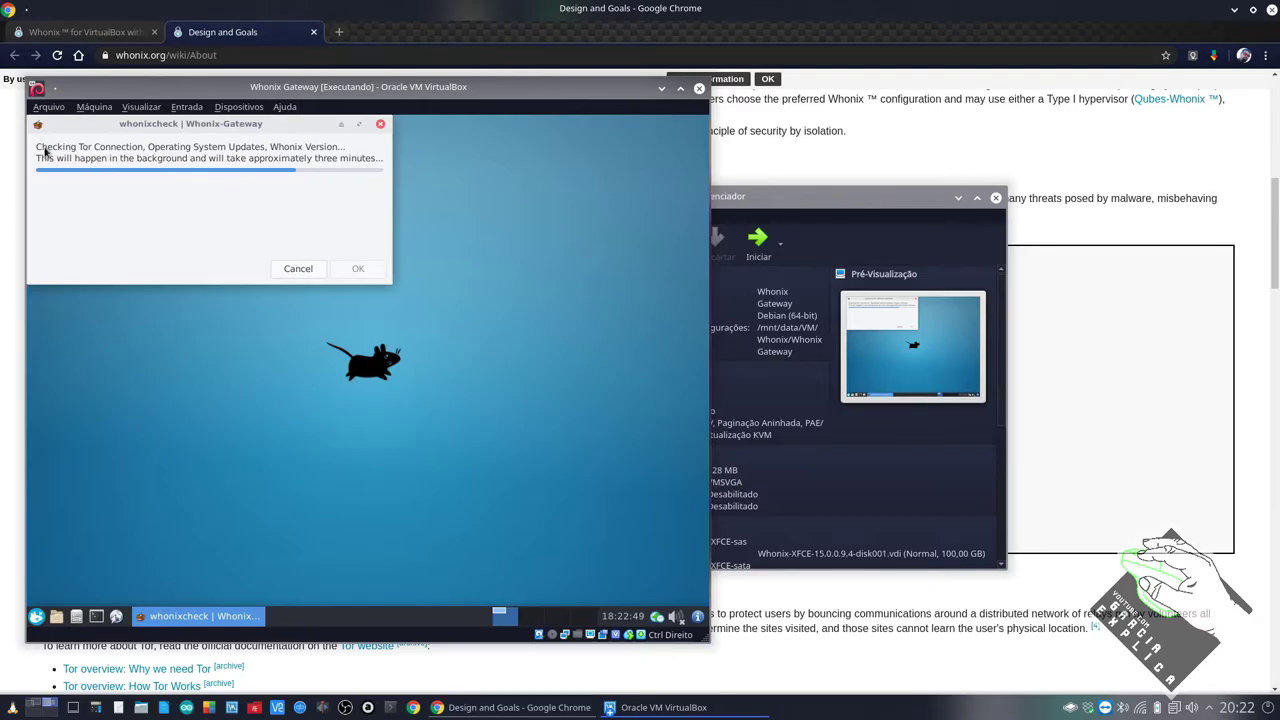
left_click(87, 310)
left_click(37, 616)
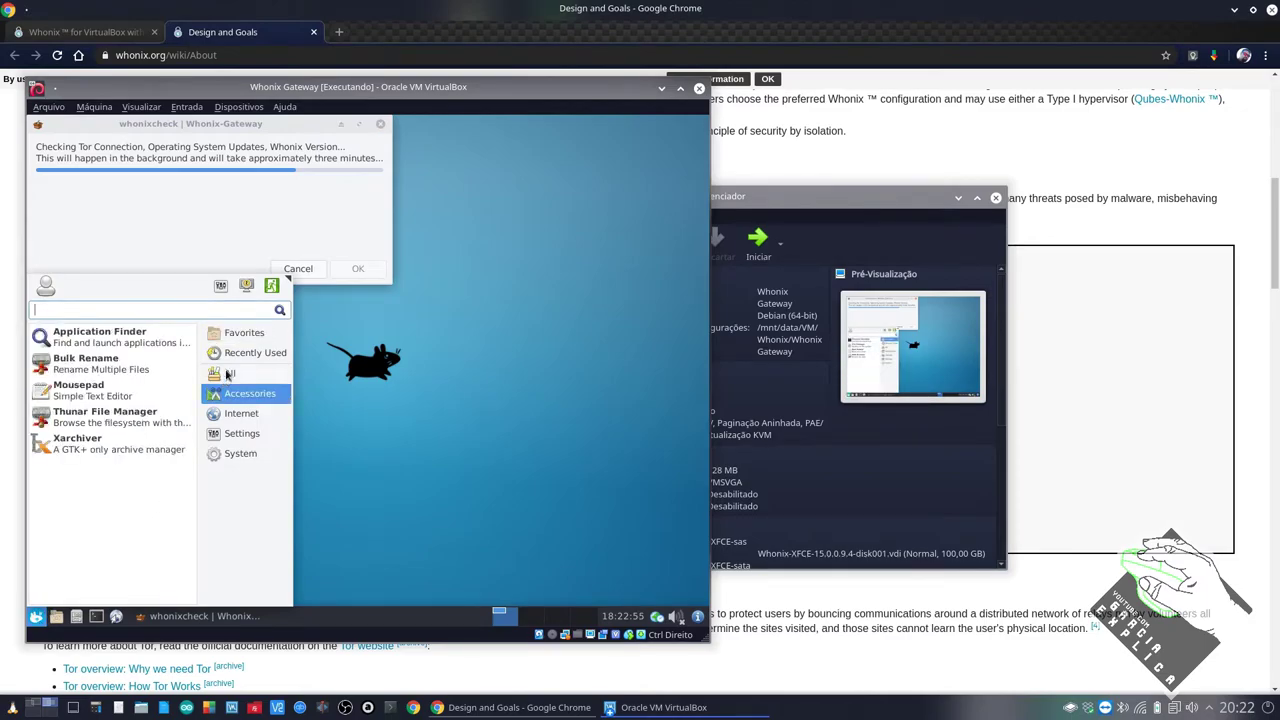
mouse_move(230, 373)
scroll(77, 512, "down", 5)
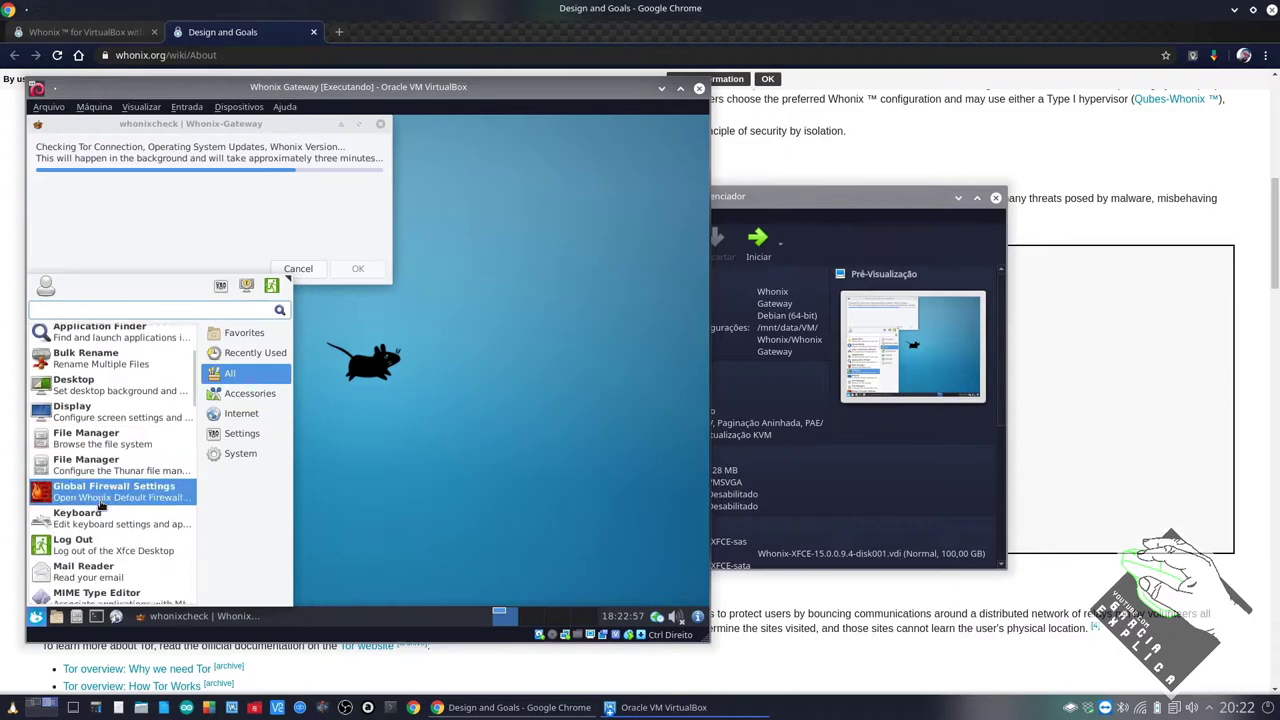
scroll(102, 503, "up", 2)
scroll(102, 503, "down", 3)
scroll(110, 460, "up", 3)
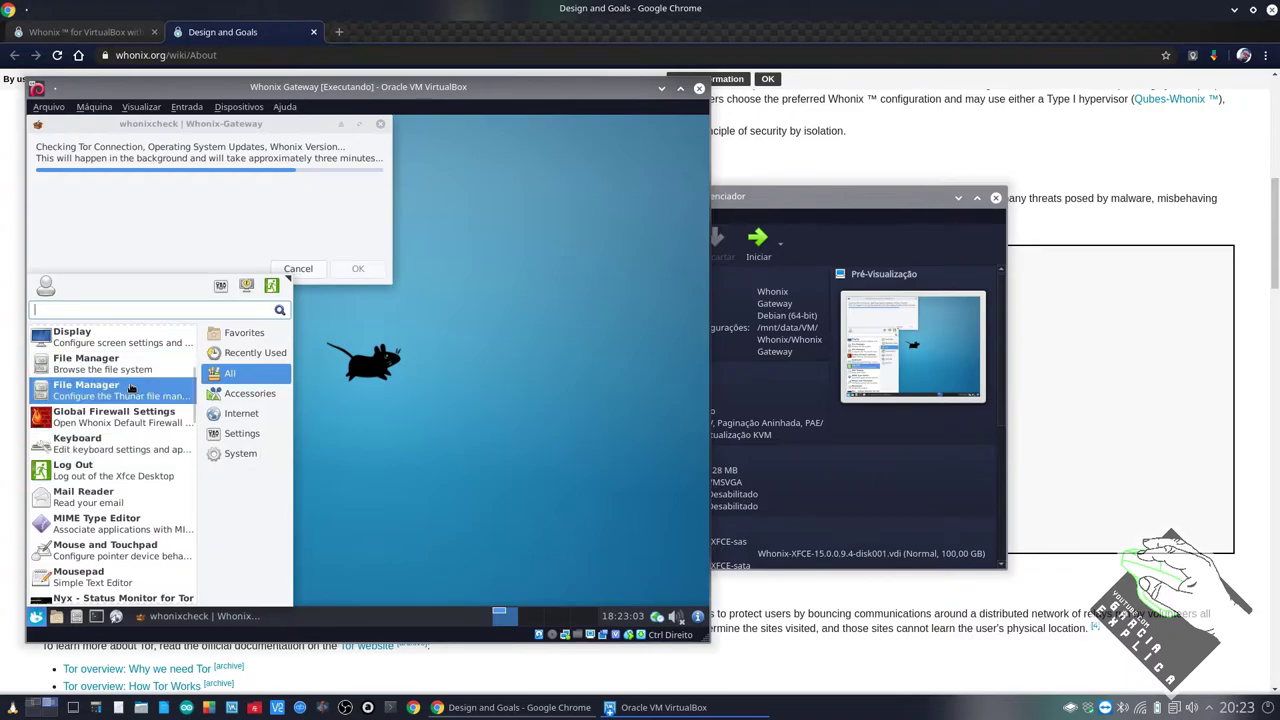
scroll(132, 484, "down", 5)
scroll(132, 484, "down", 2)
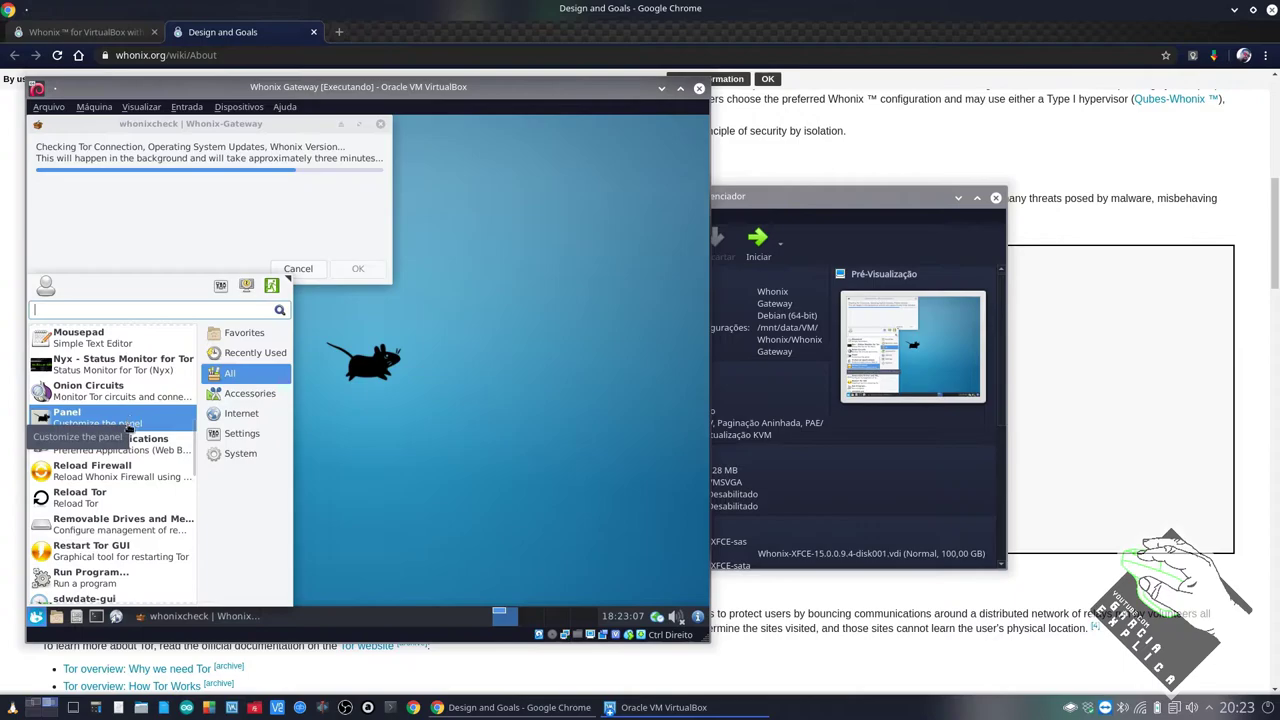
scroll(132, 430, "down", 4)
scroll(135, 430, "up", 3)
scroll(127, 517, "down", 3)
scroll(127, 517, "down", 15)
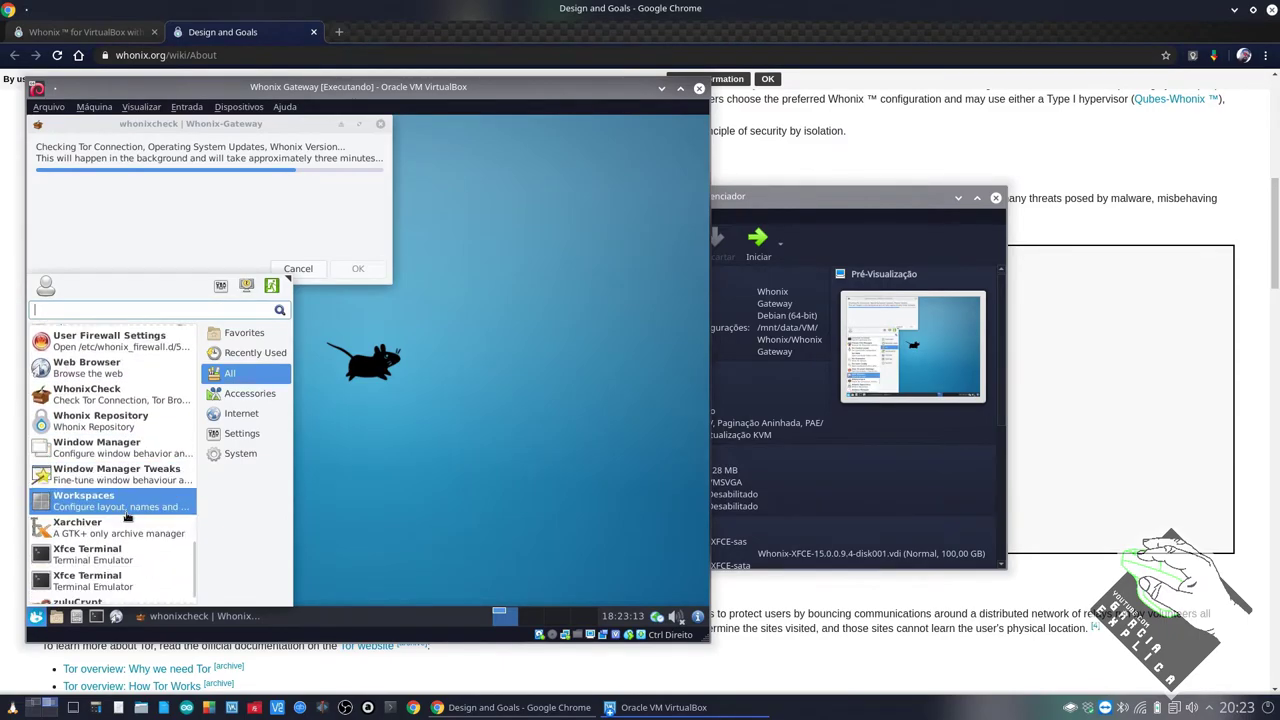
scroll(127, 517, "up", 6)
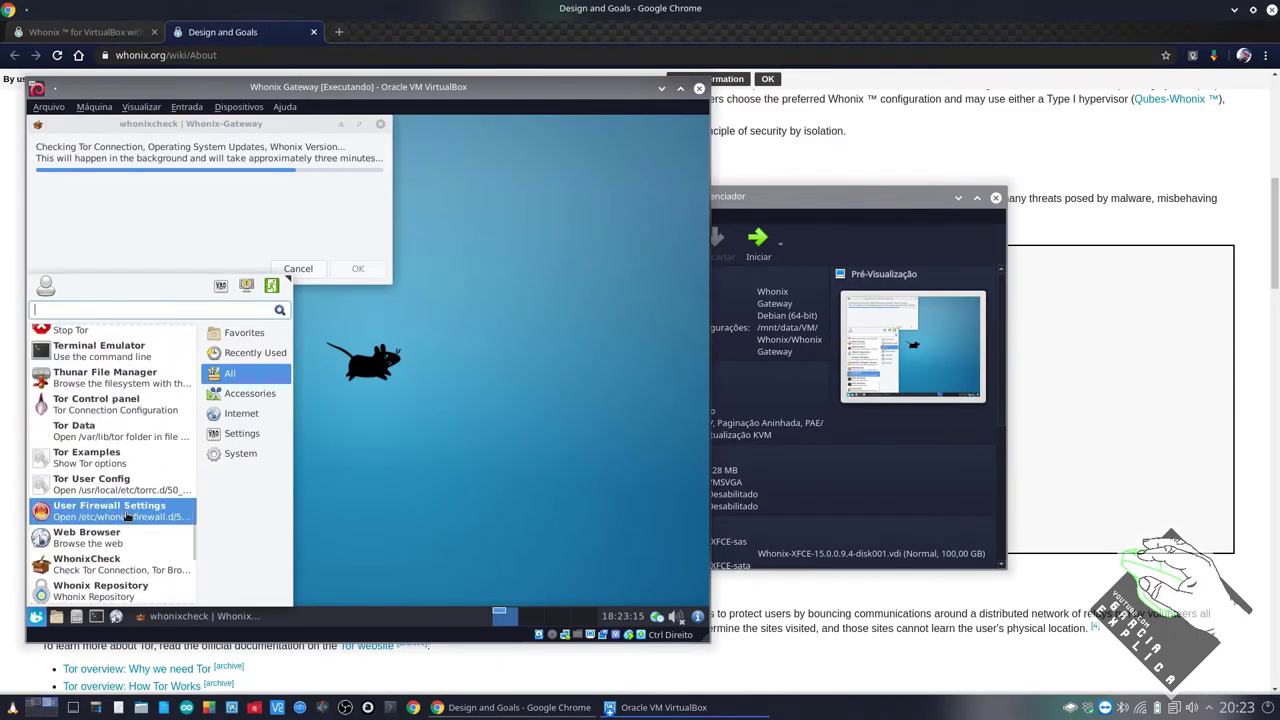
left_click(456, 463)
Step: Try to open the web browser on the Whonix Gateway and dismiss the Link Confirm Open dialog
left_click(116, 616)
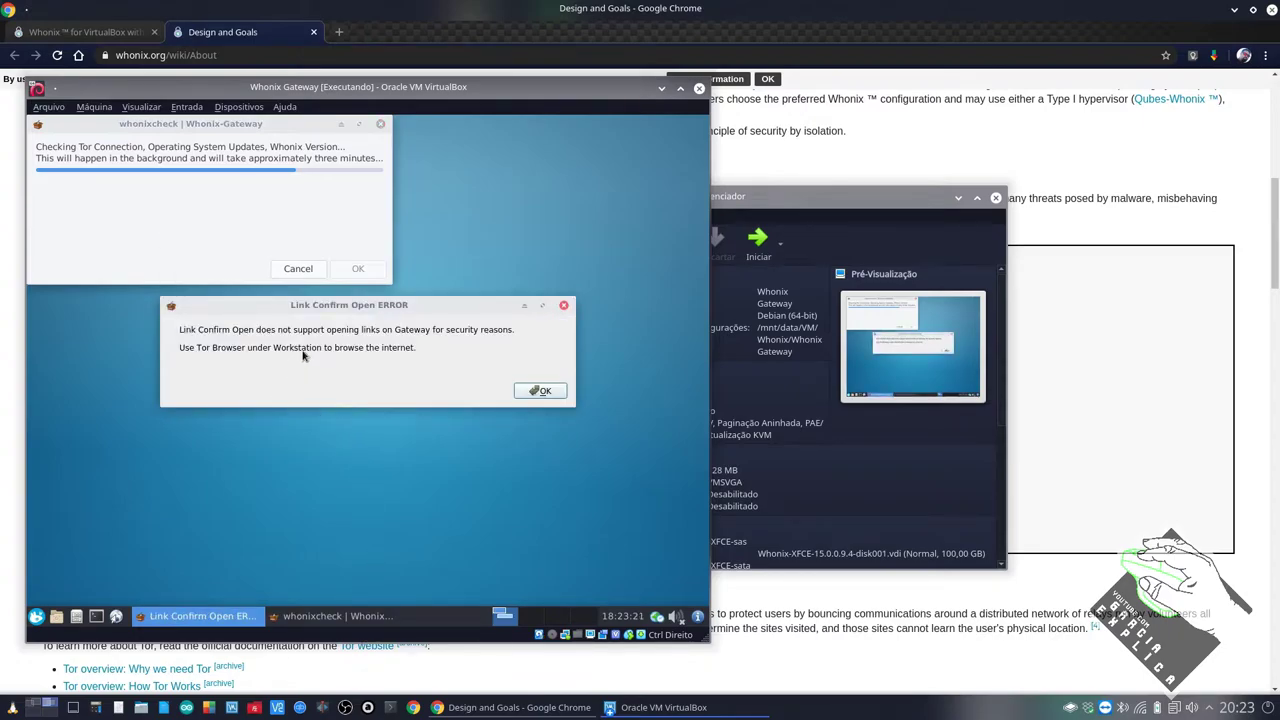
left_click(536, 392)
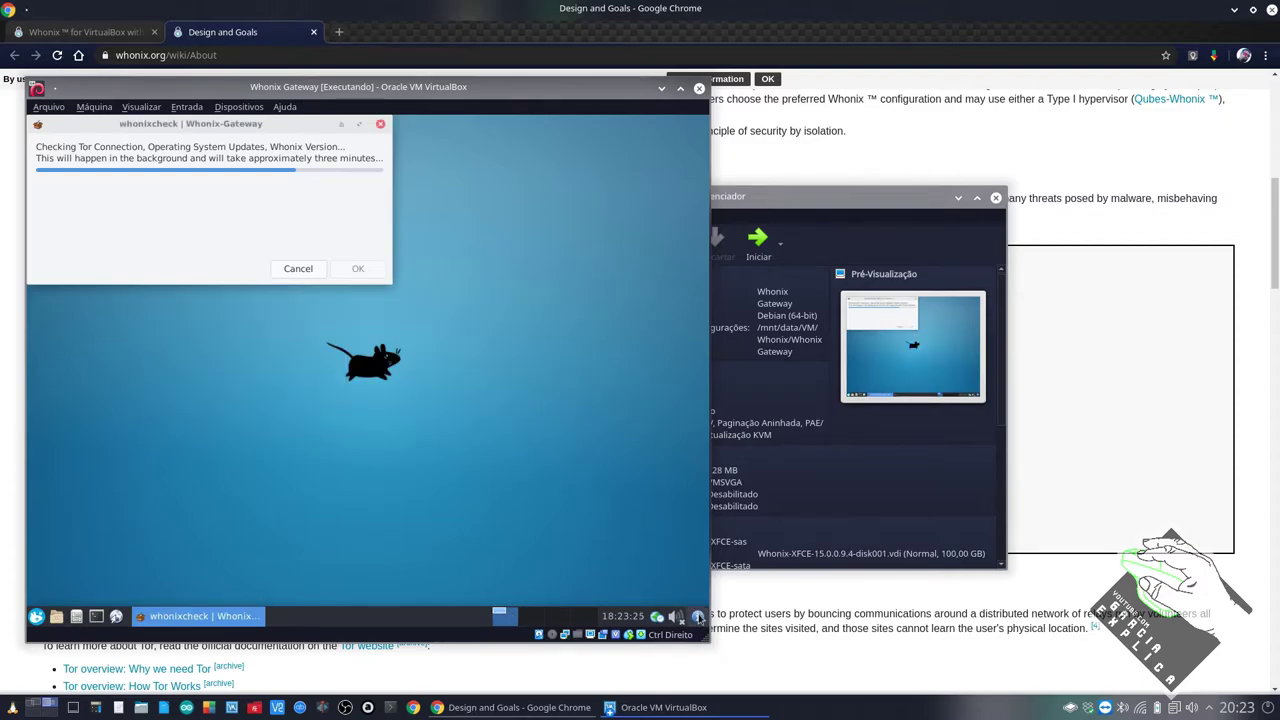
mouse_move(698, 617)
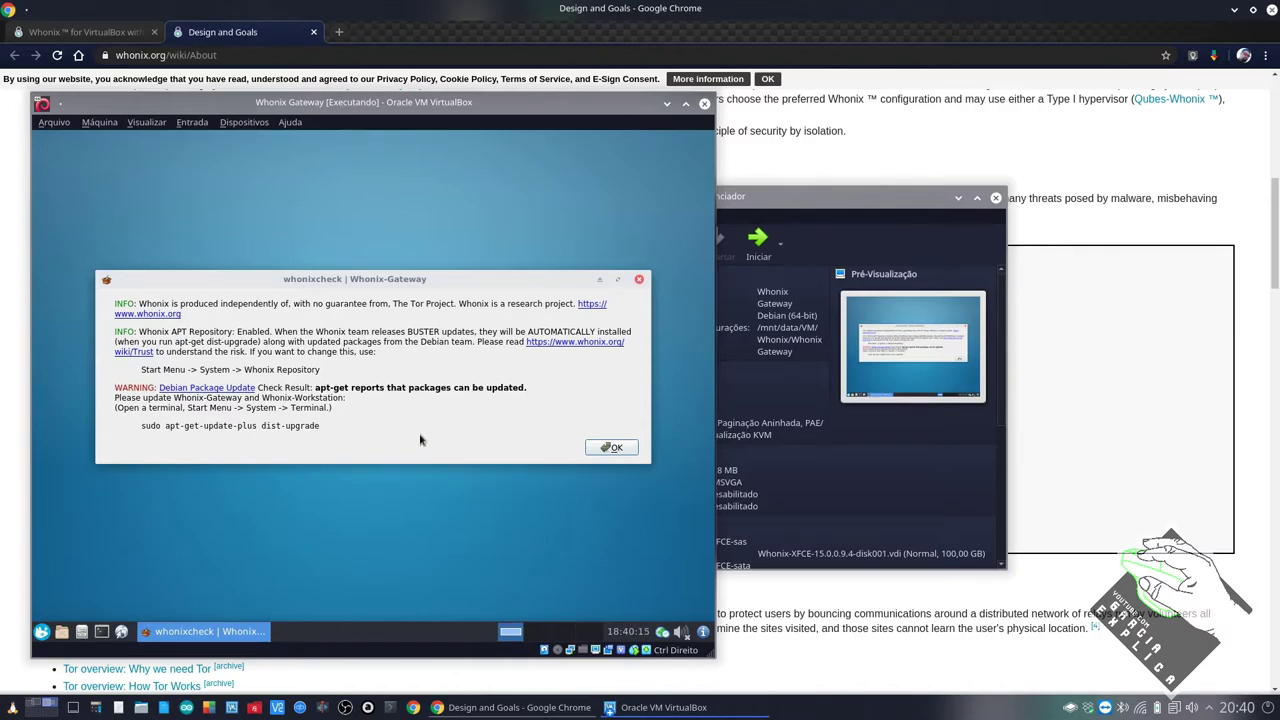
Step: Read the whonixcheck report's repository notes and its sudo apt-get-update-plus dist-upgrade command, then dismiss the report
left_click_drag(219, 305, 471, 297)
left_click(469, 301)
left_click_drag(166, 337, 462, 333)
left_click(377, 346)
left_click(302, 347)
left_click_drag(149, 373, 300, 390)
left_click(300, 378)
left_click_drag(136, 430, 330, 431)
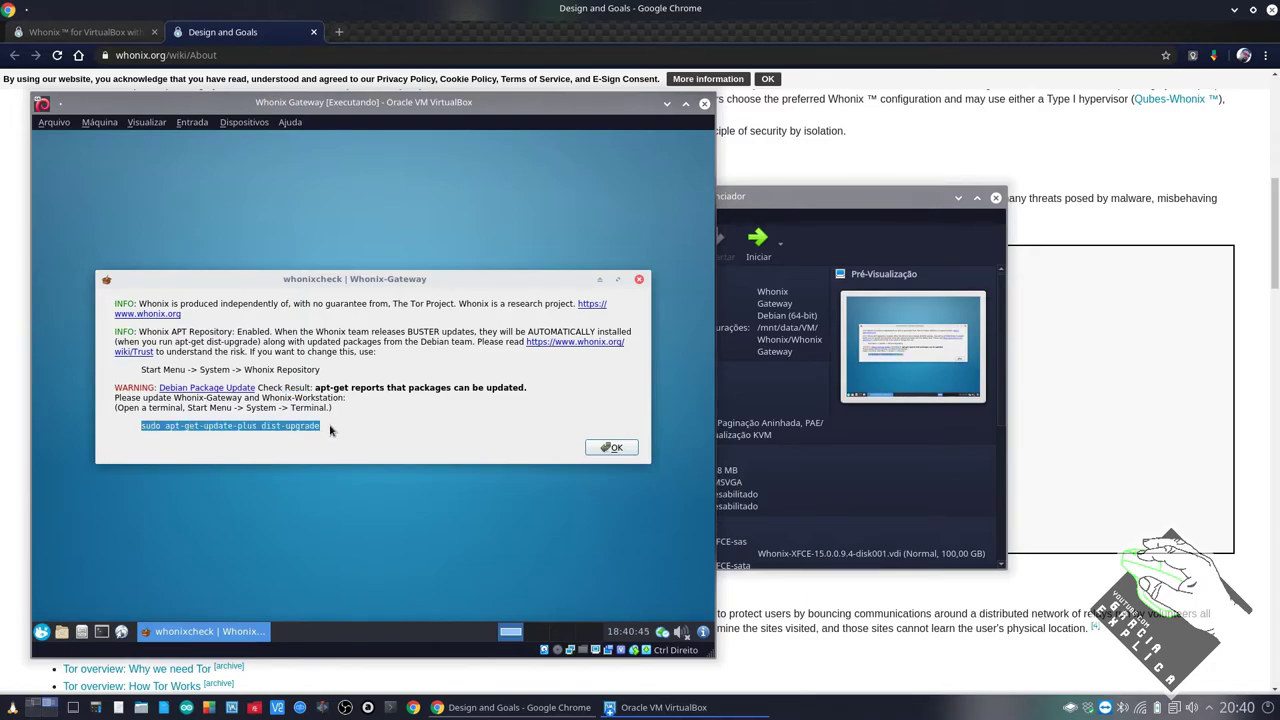
left_click(608, 447)
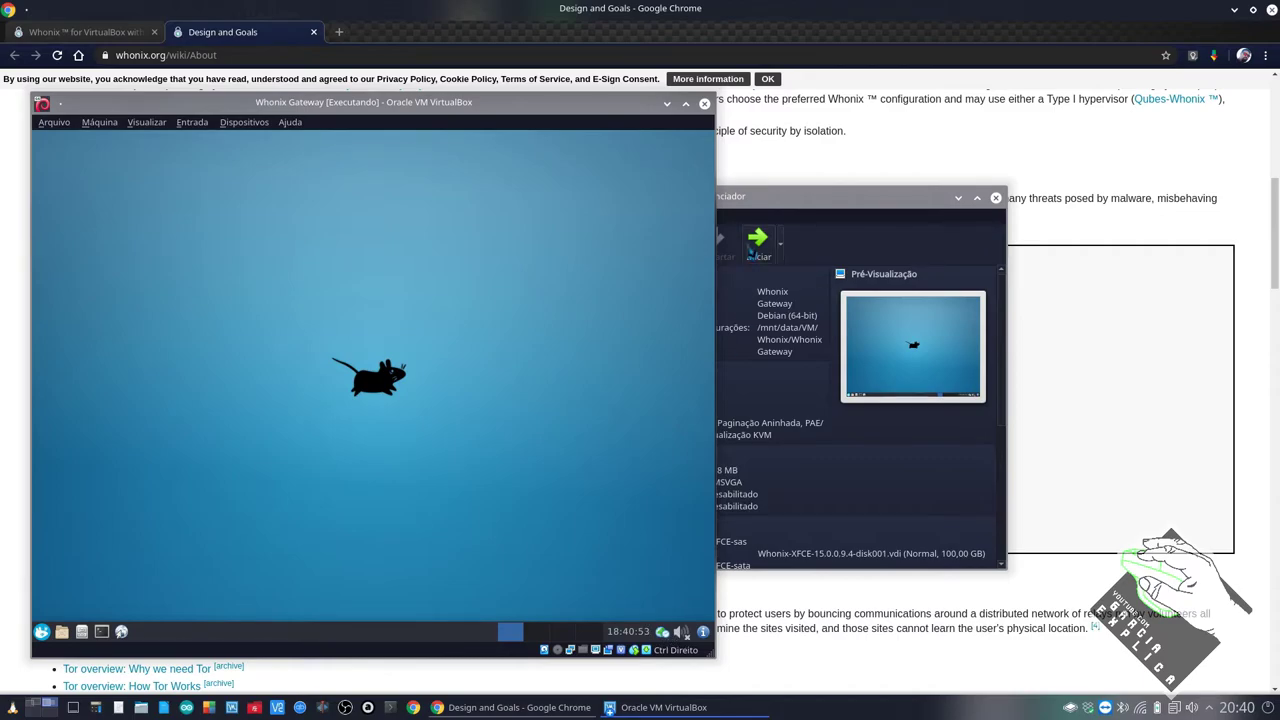
Step: Start the Whonix Workstation virtual machine and tile its window side by side with the Whonix Gateway's
left_click(765, 207)
left_click(470, 400)
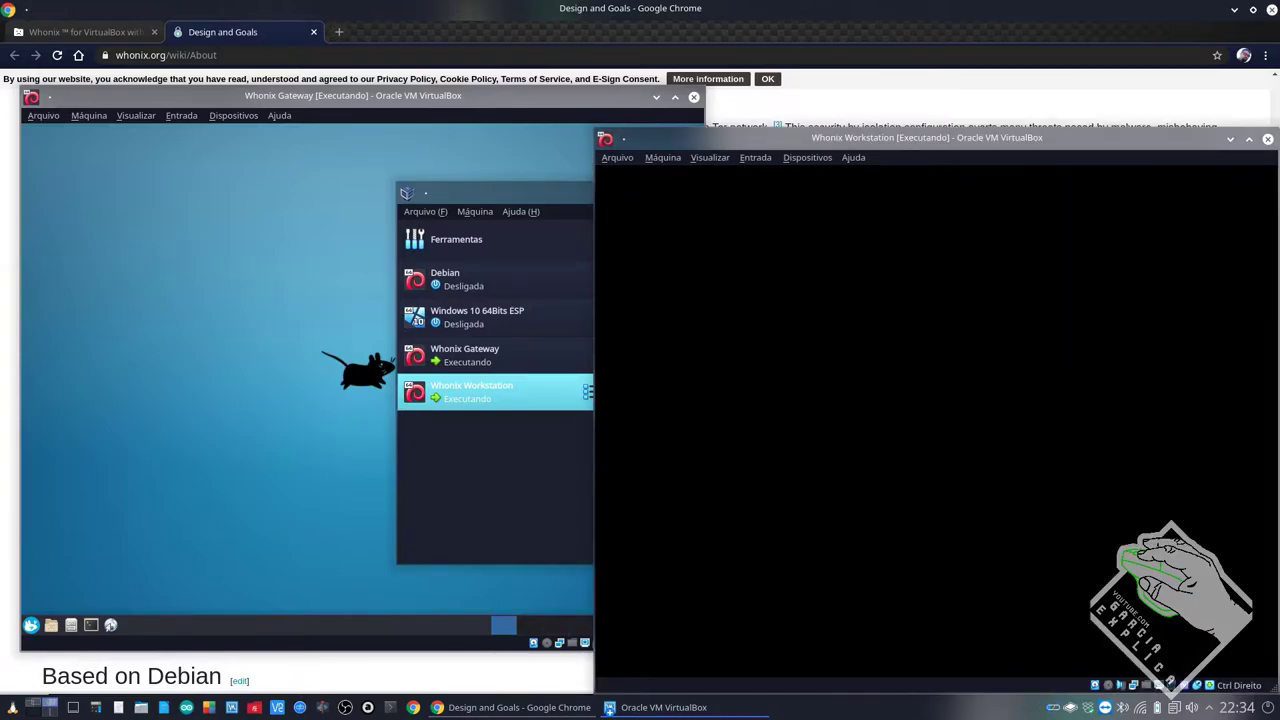
left_click_drag(955, 140, 931, 103)
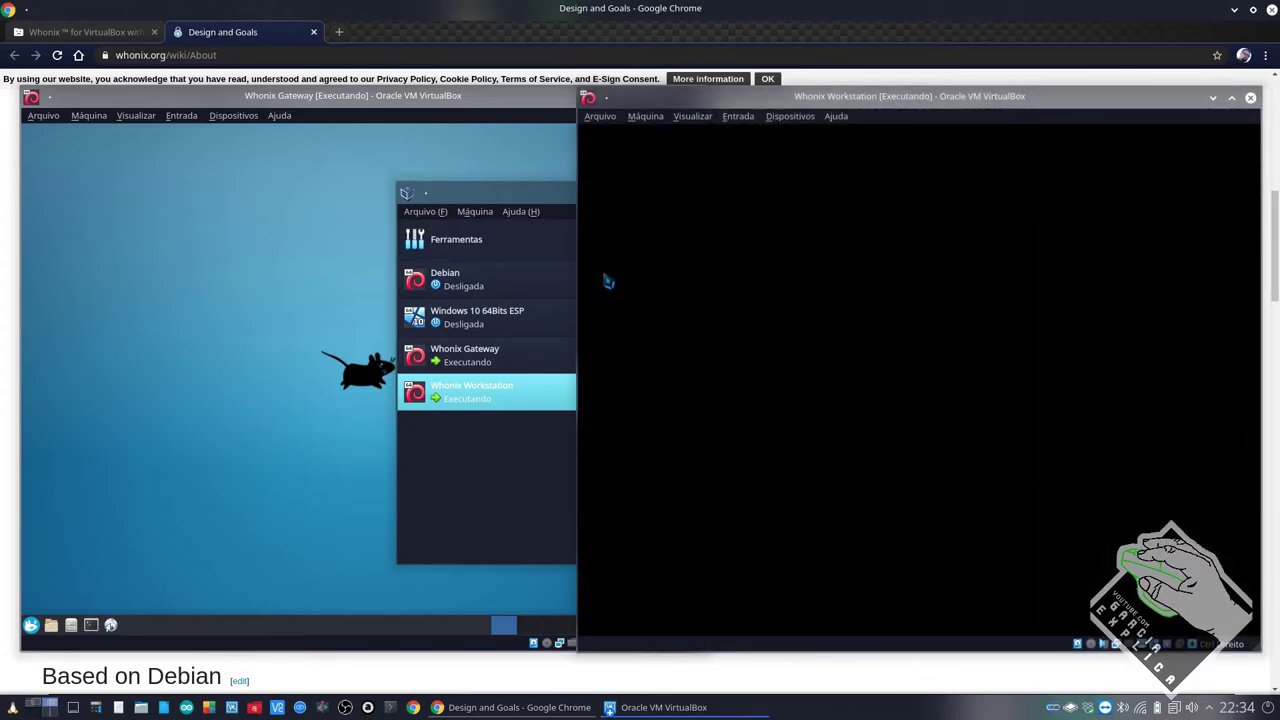
left_click_drag(515, 100, 5, 198)
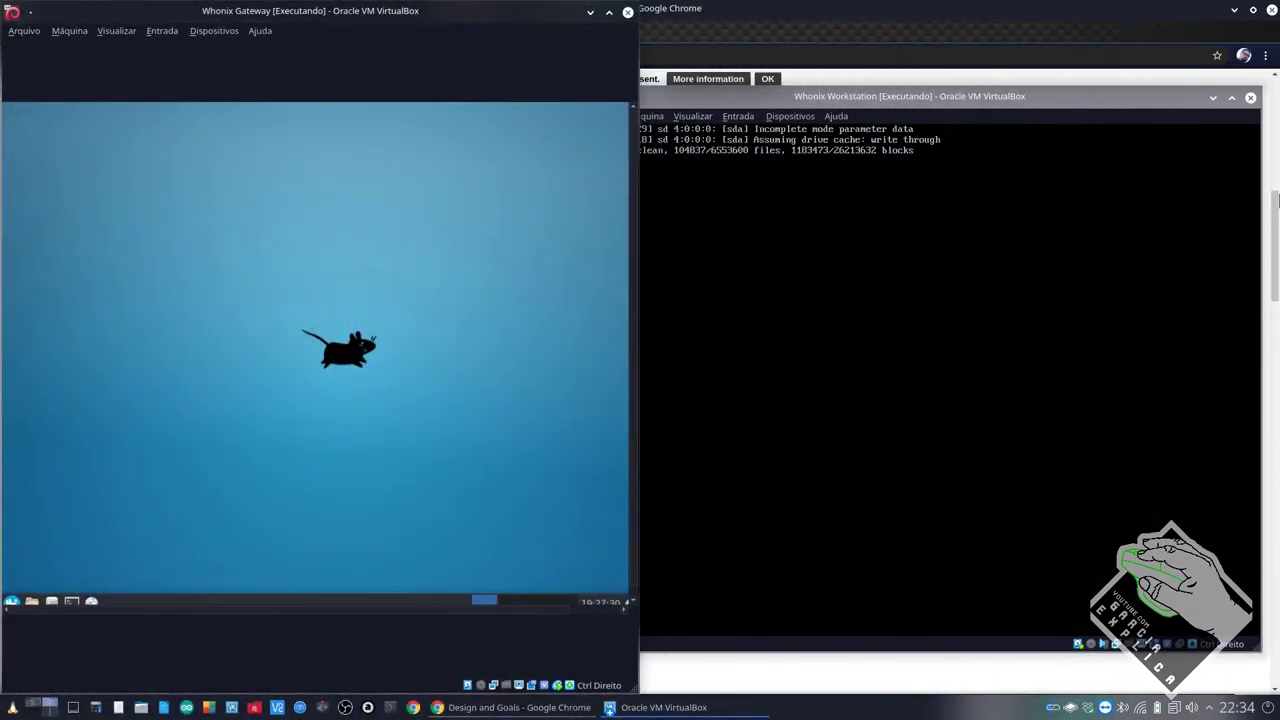
key("super+Right")
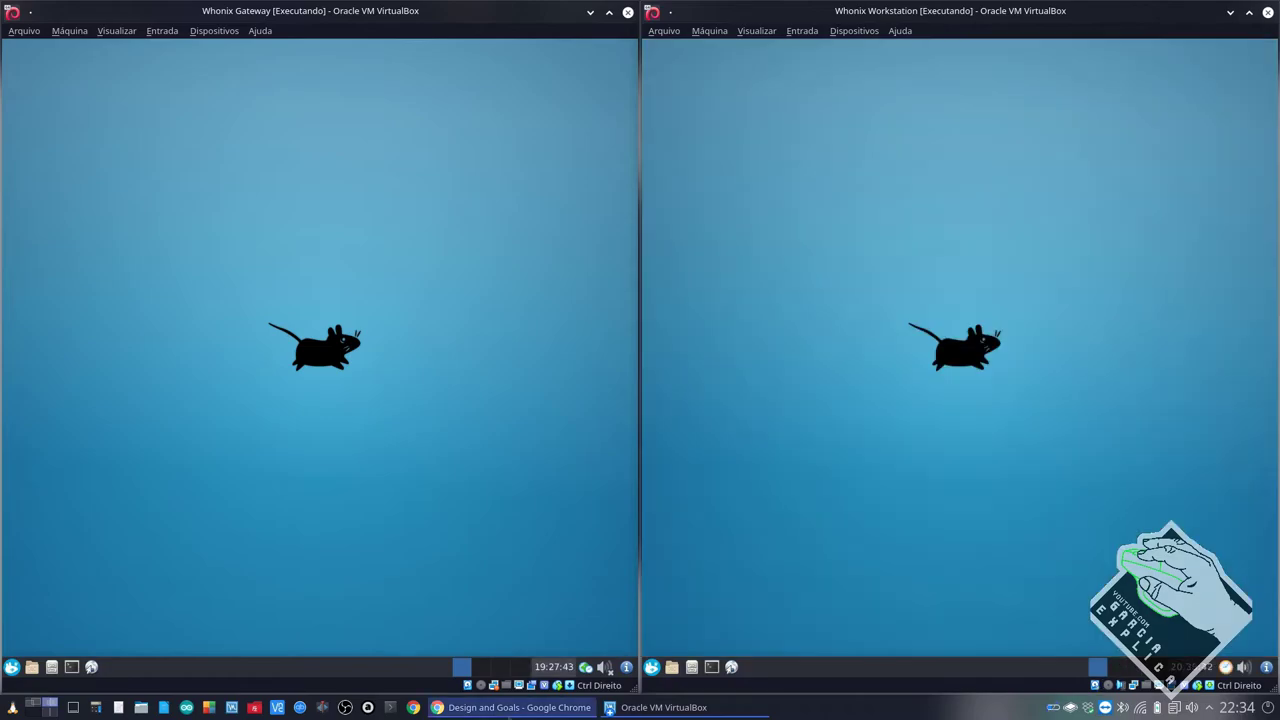
Step: Switch to Chrome to review the Whonix operating system design diagram, then bring both virtual machine windows back to the front
left_click(513, 707)
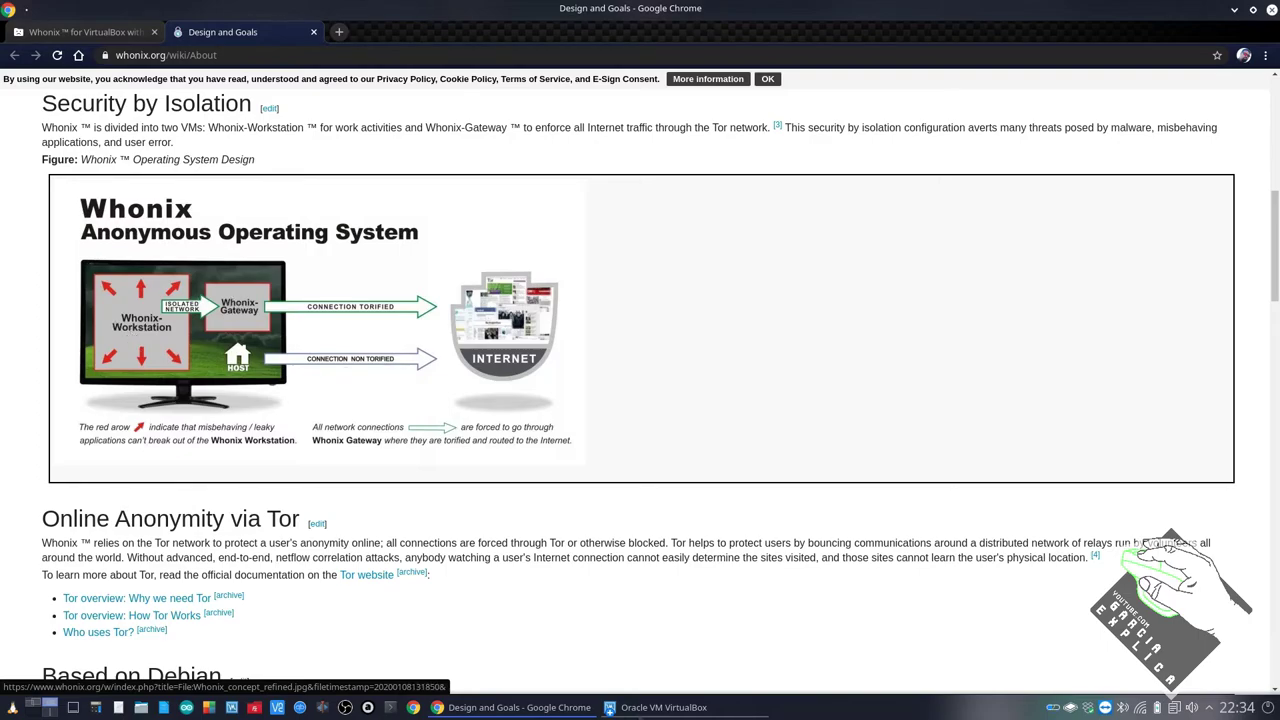
left_click(640, 706)
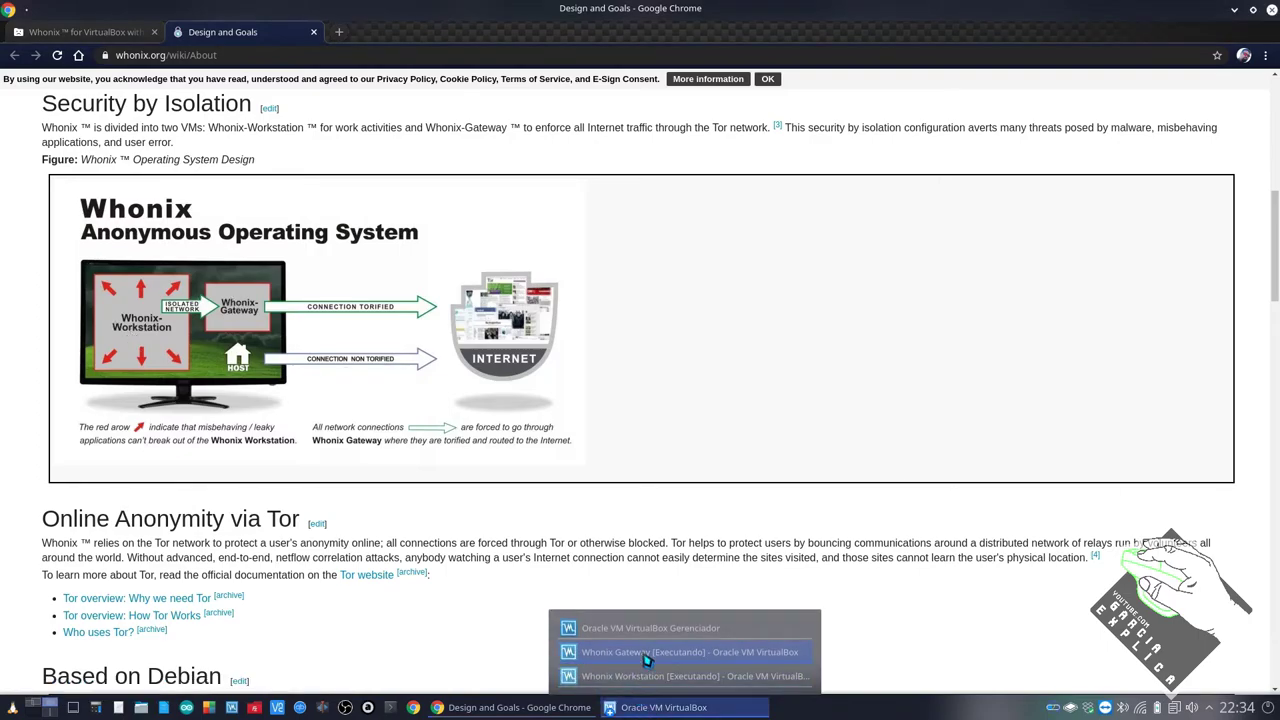
left_click(646, 658)
left_click(653, 707)
left_click(660, 676)
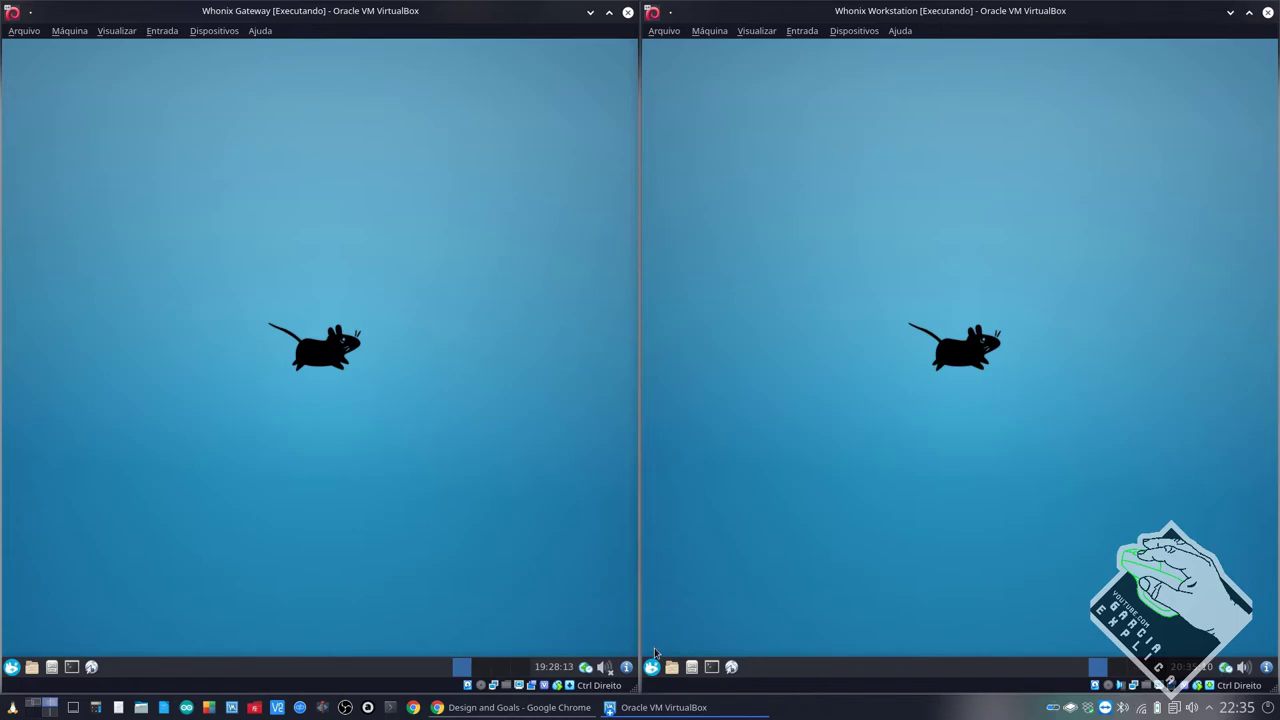
Step: Open the application lists on the Whonix Gateway and the Whonix Workstation and show all applications in each
mouse_move(626, 669)
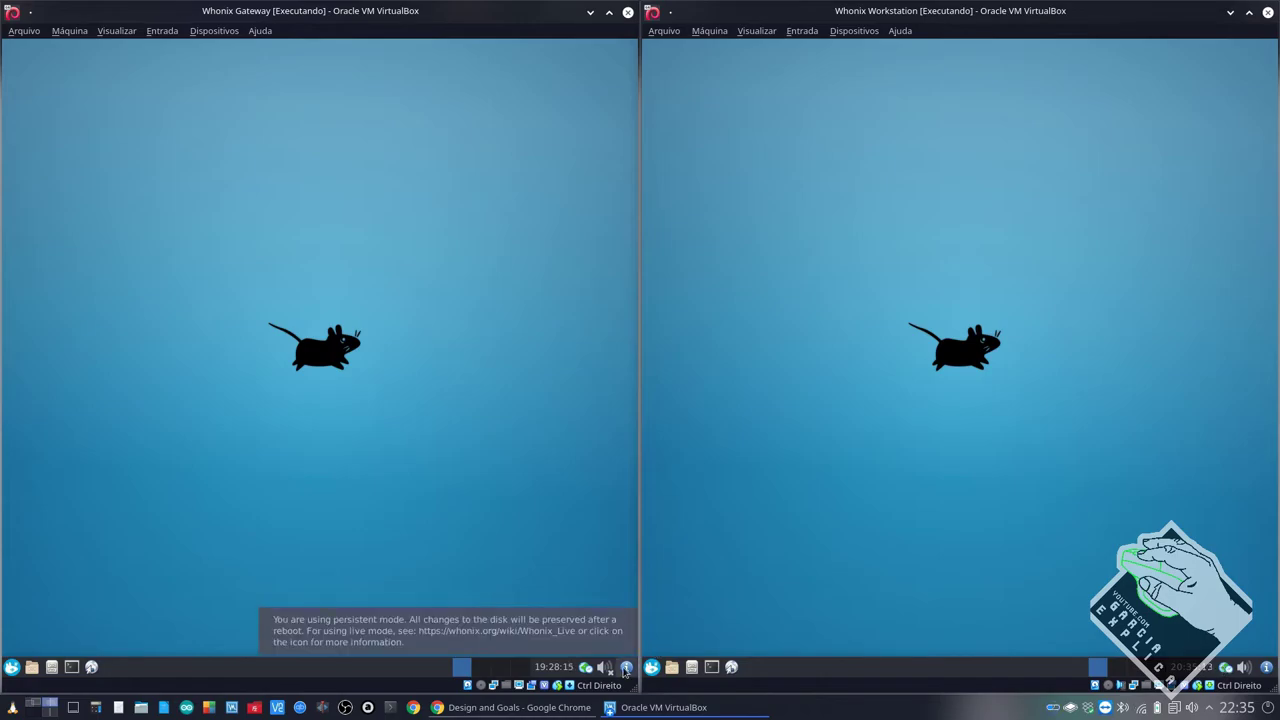
mouse_move(1267, 669)
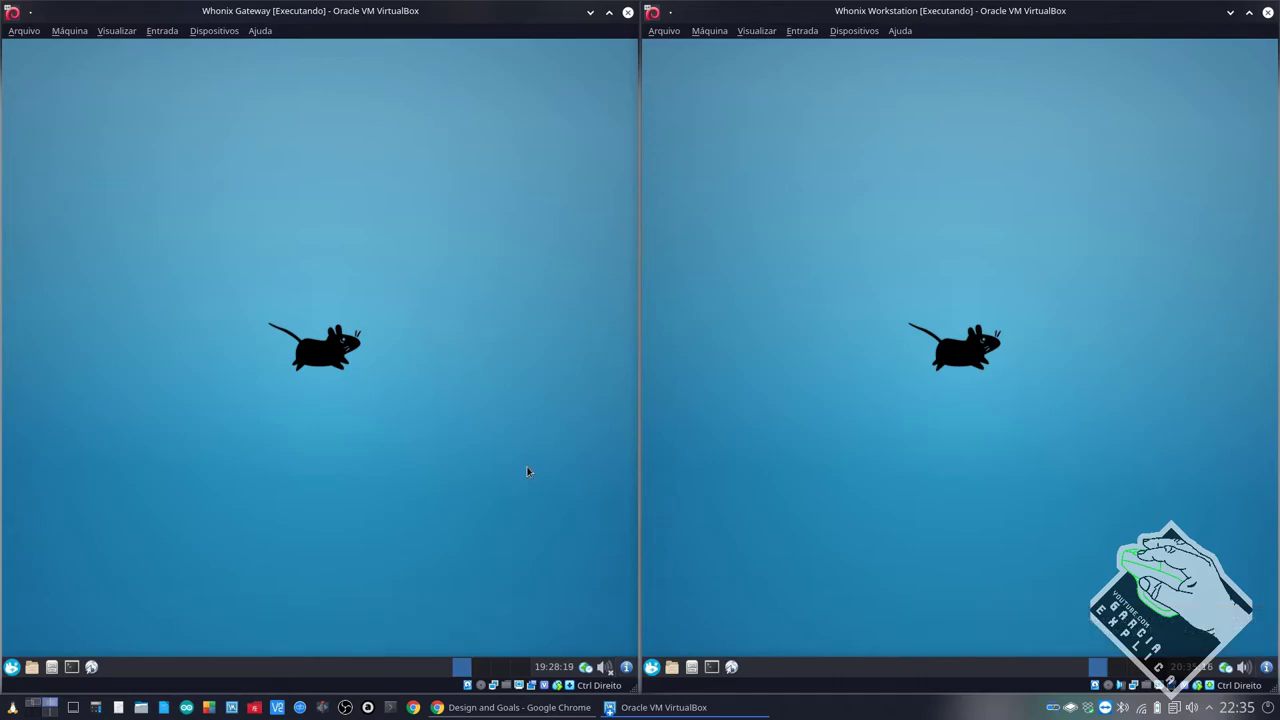
key("ctrl+Escape")
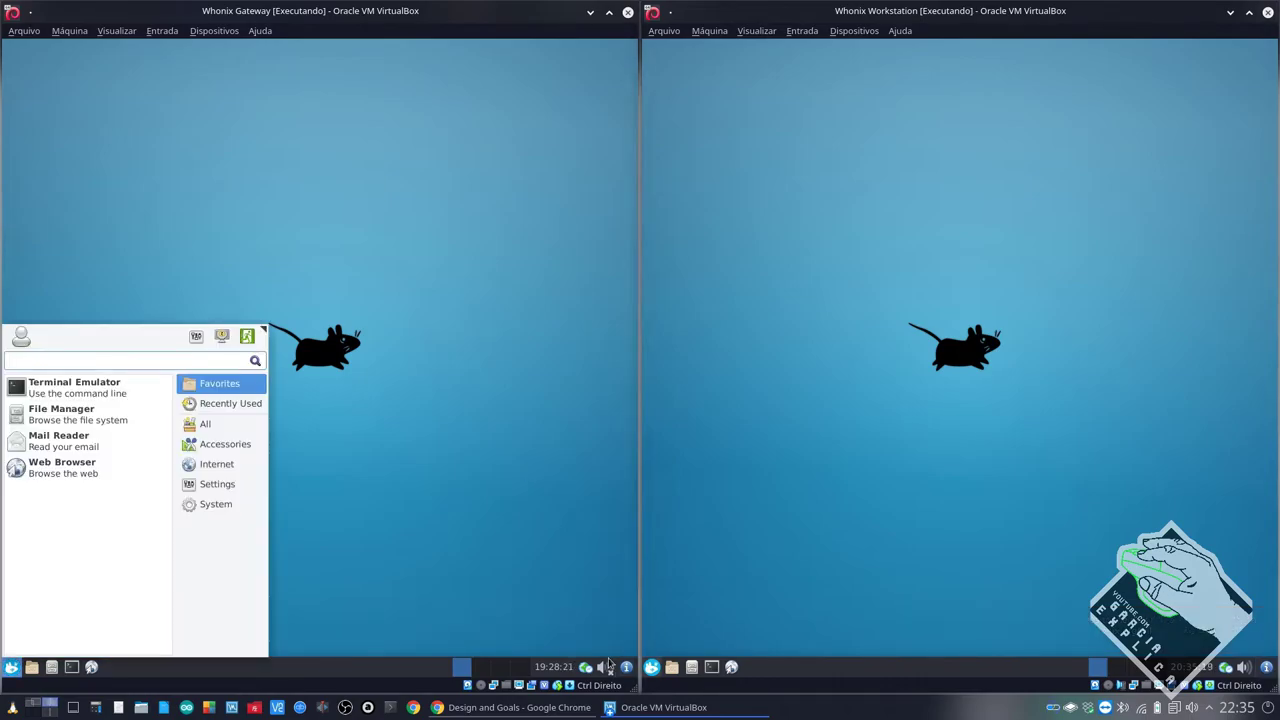
key("ctrl+Escape")
left_click(213, 426)
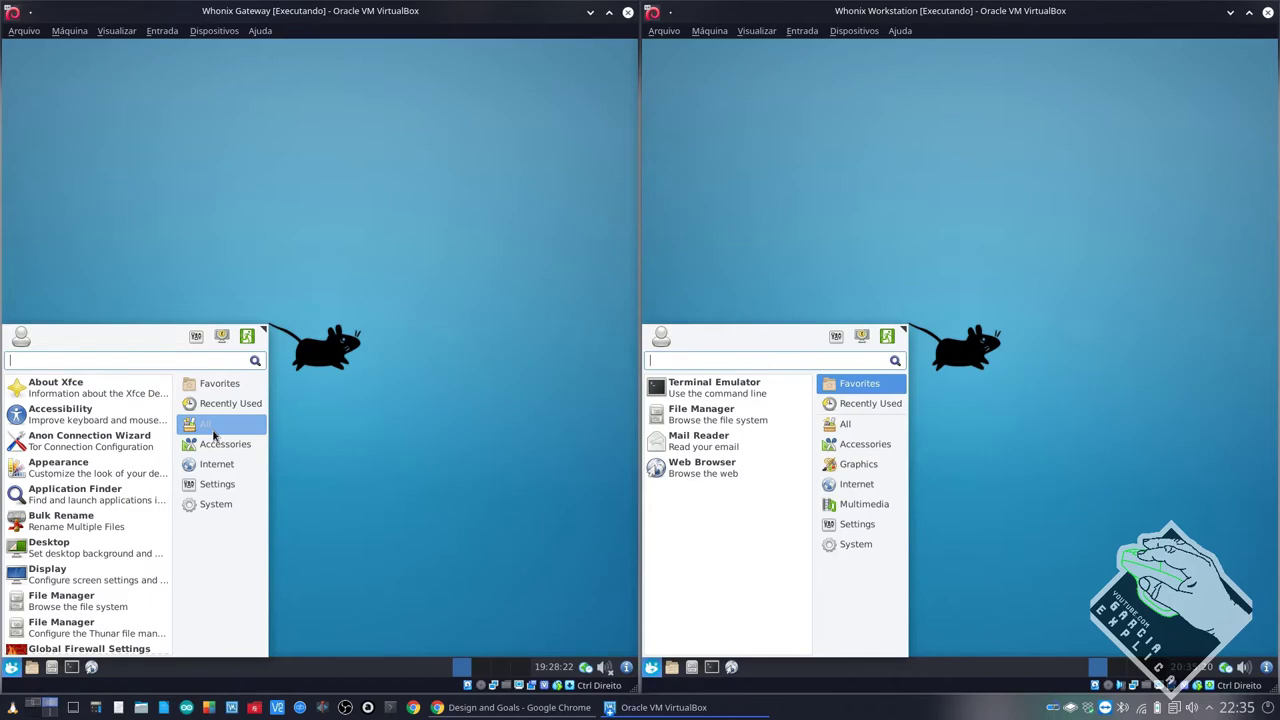
left_click(850, 444)
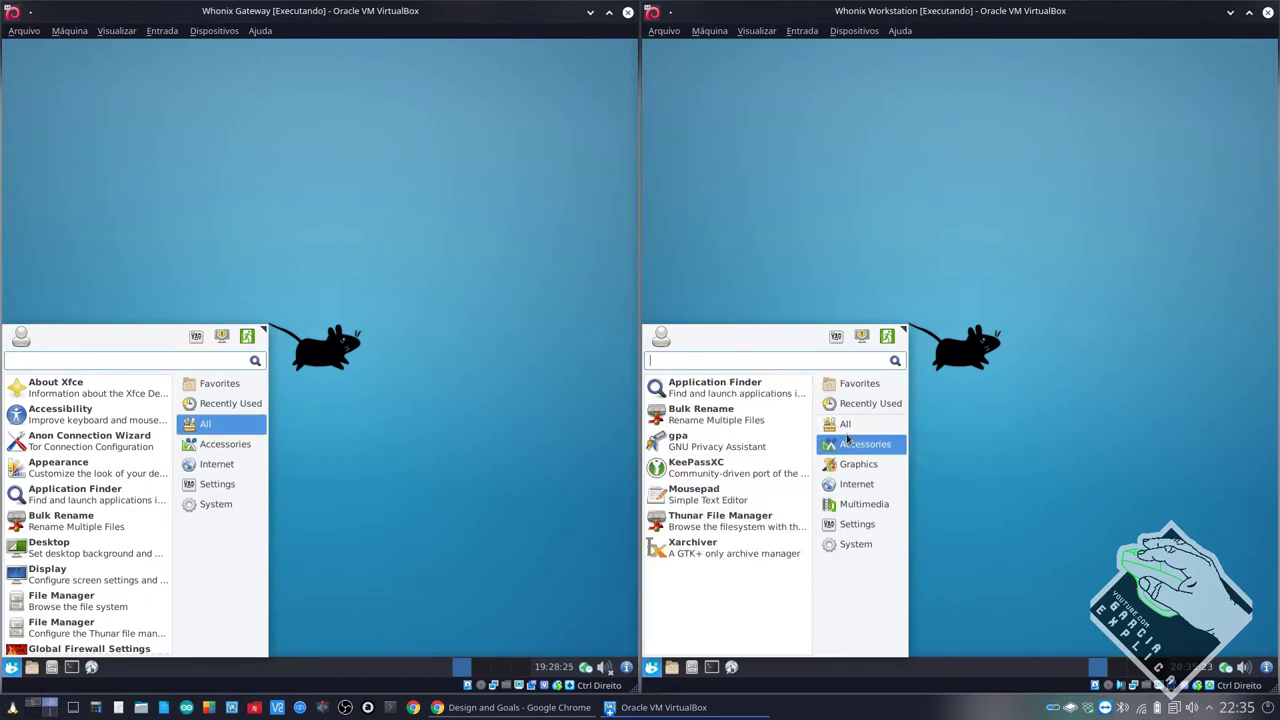
left_click(845, 426)
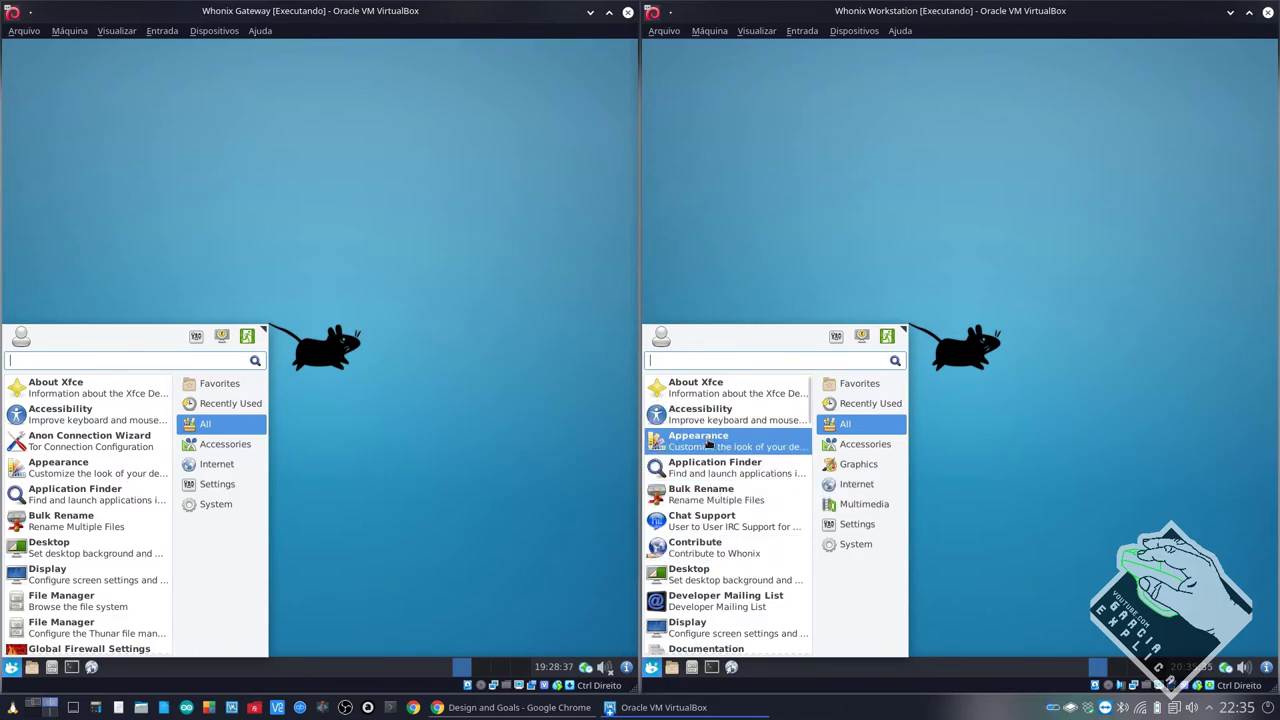
Step: Compare the programs in the Gateway's full application list with those in the Workstation's, then close the Gateway's list
mouse_move(180, 452)
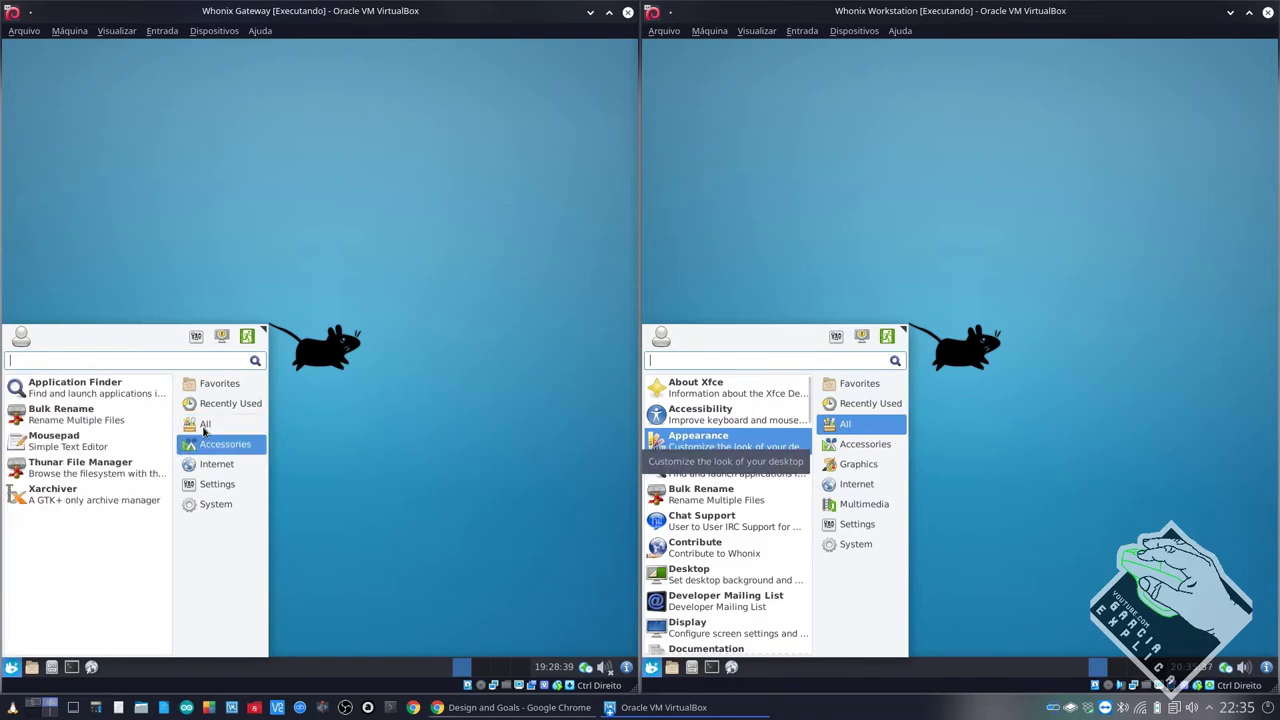
mouse_move(204, 428)
scroll(94, 502, "down", 2)
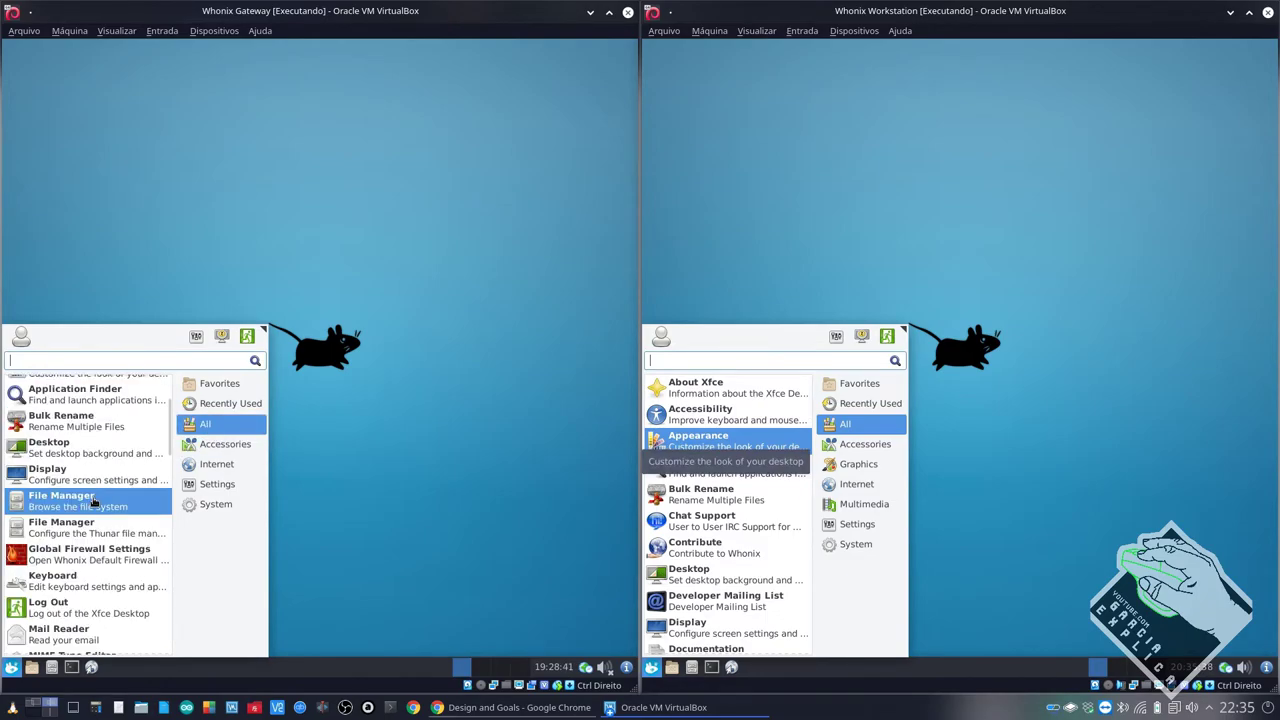
scroll(94, 502, "down", 2)
scroll(677, 566, "down", 1)
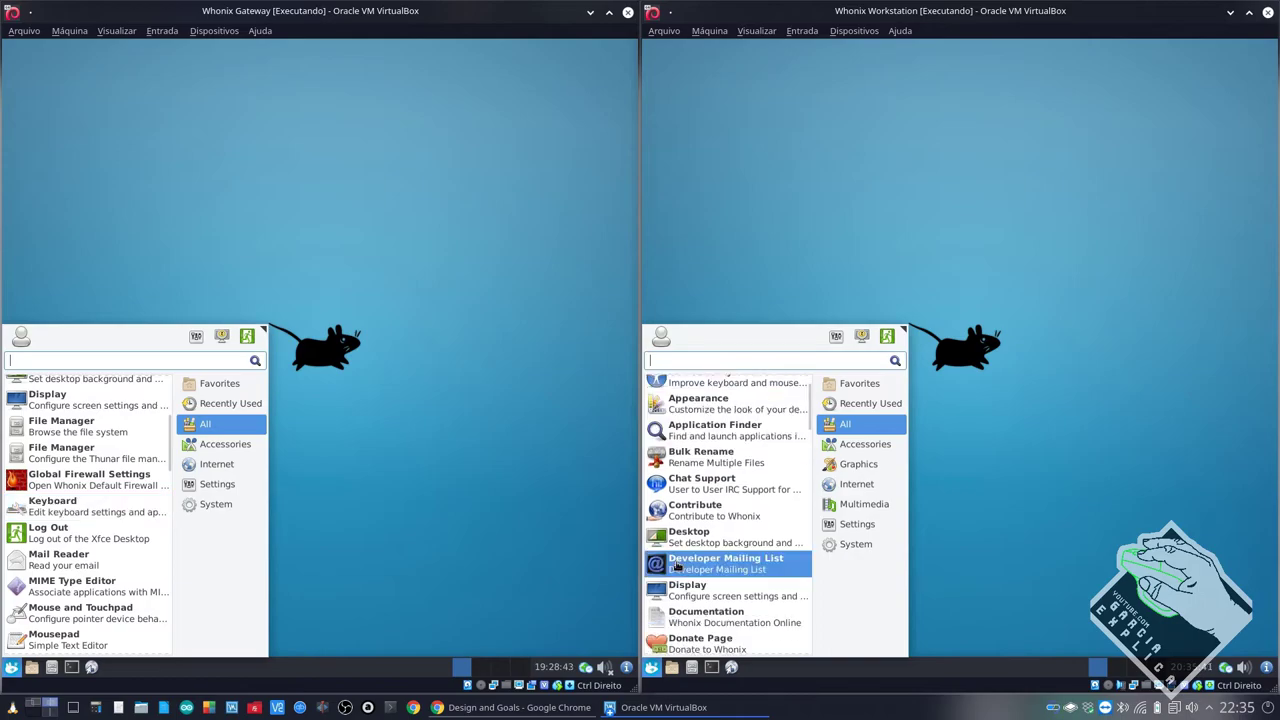
scroll(677, 566, "down", 3)
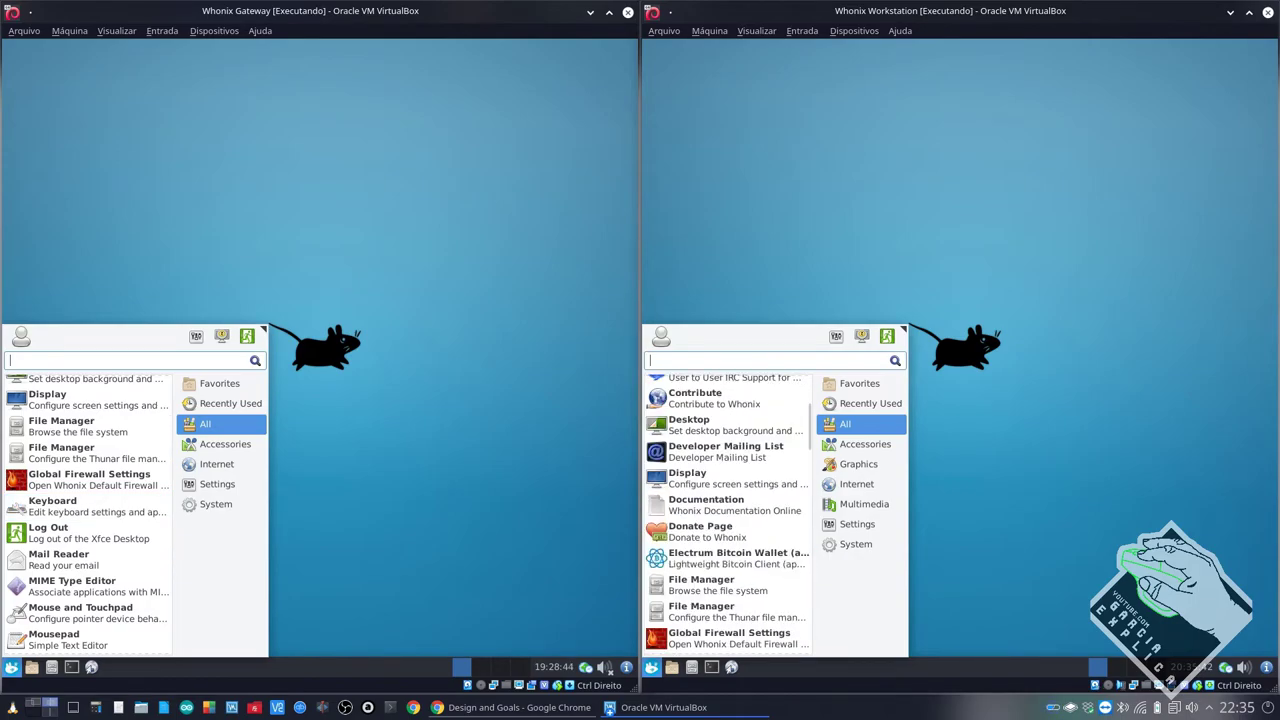
scroll(86, 578, "down", 3)
scroll(86, 578, "down", 4)
scroll(674, 522, "down", 1)
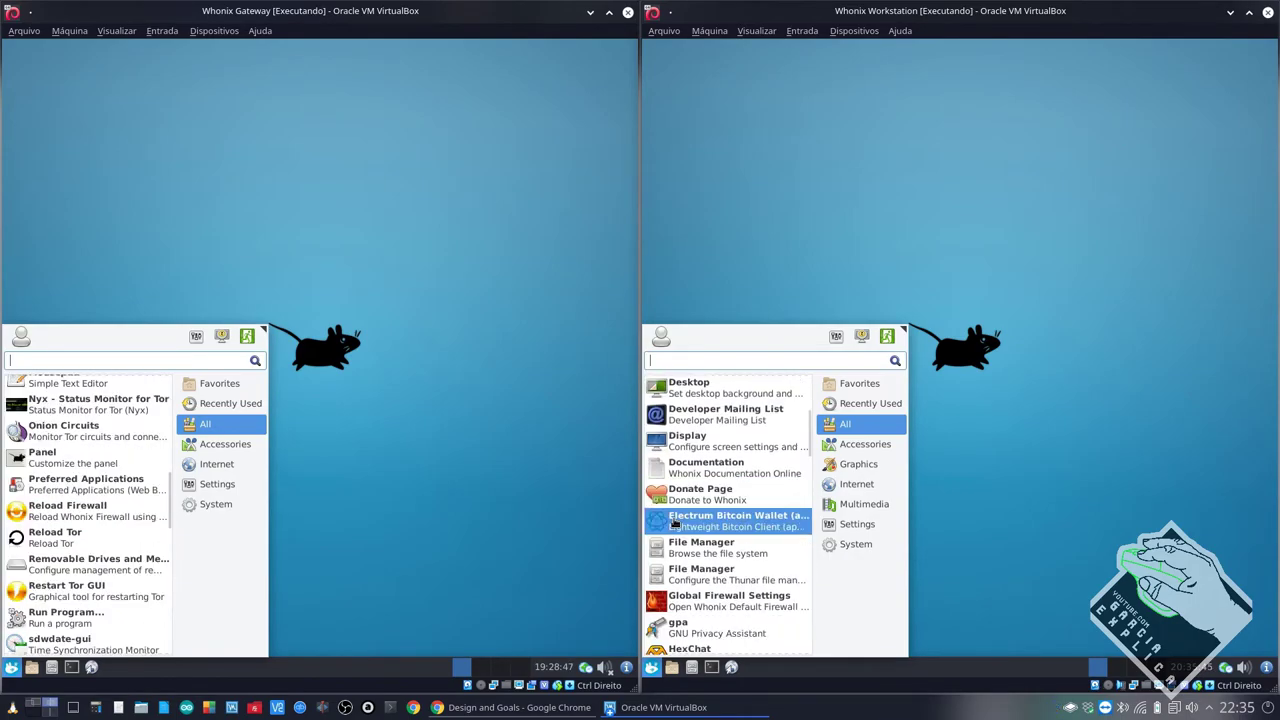
scroll(674, 522, "down", 4)
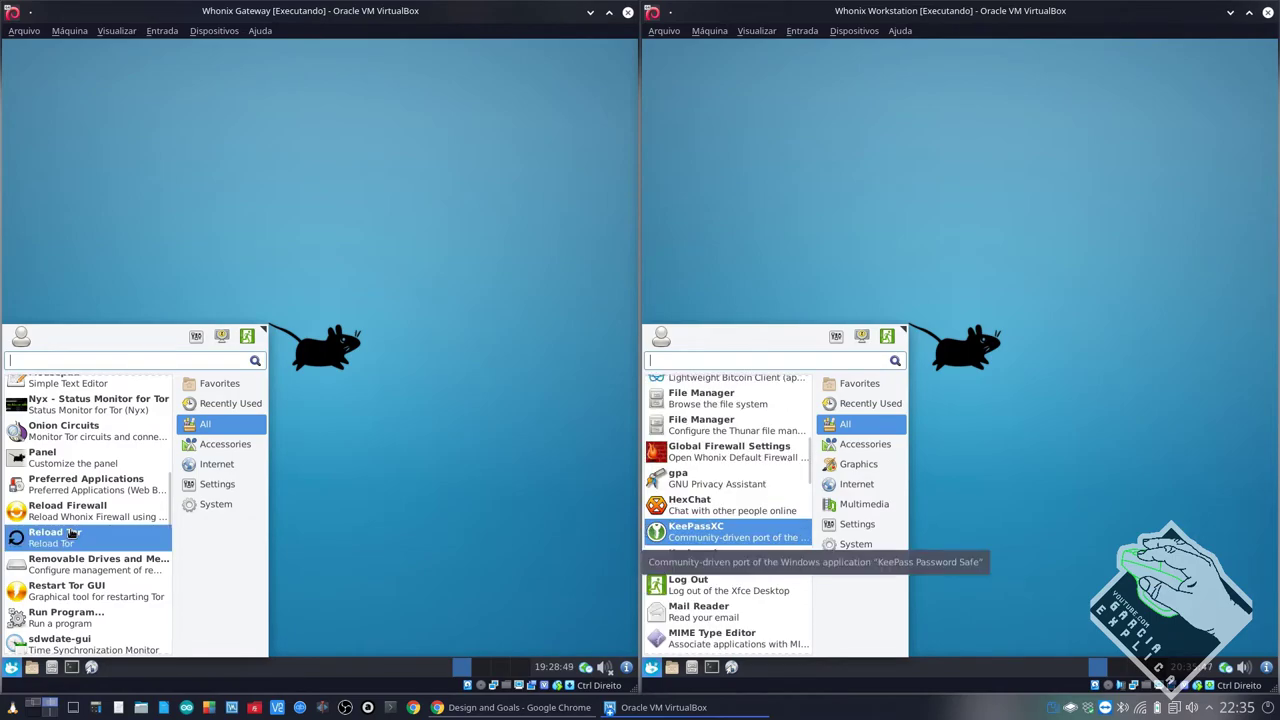
scroll(70, 534, "down", 2)
scroll(706, 527, "down", 3)
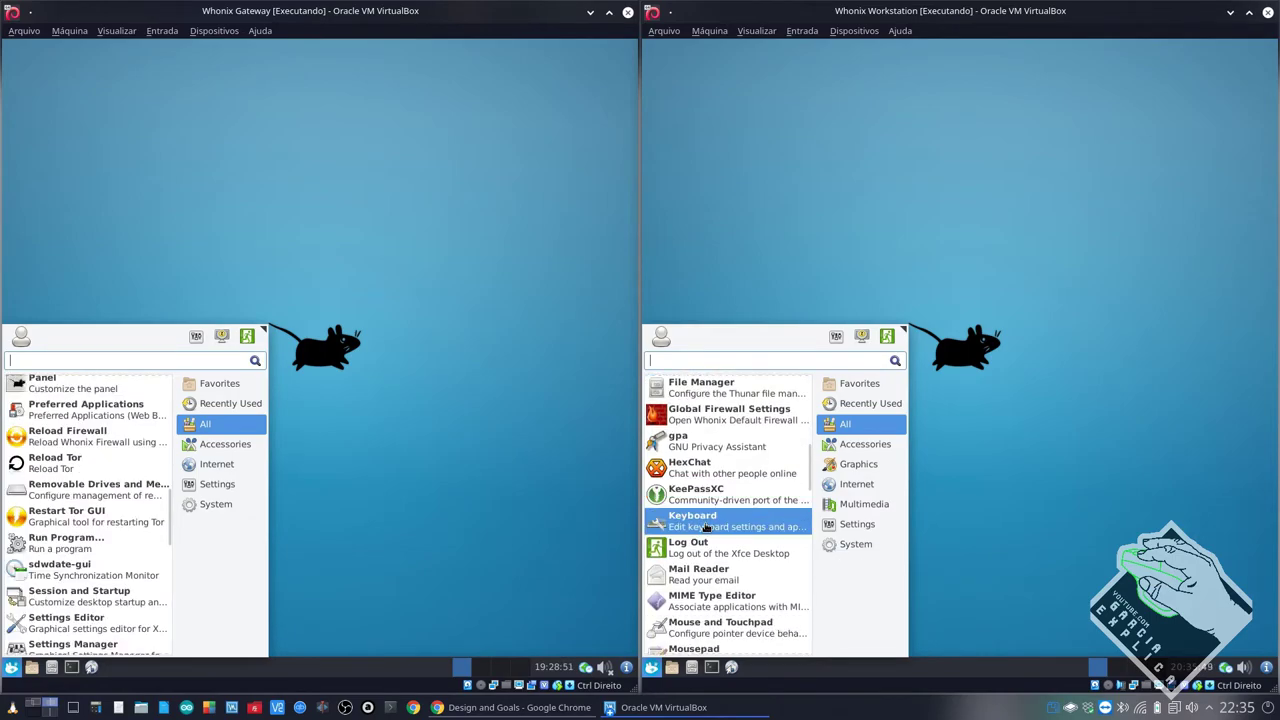
left_click(636, 471)
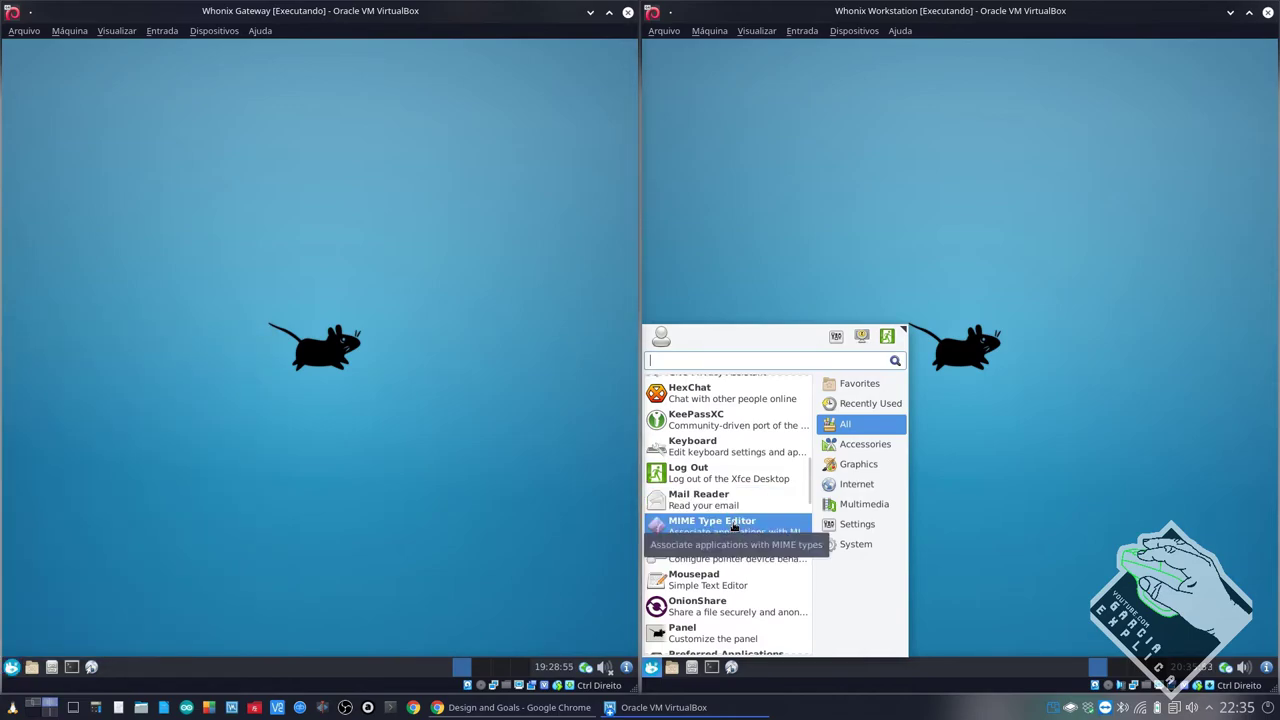
Step: Launch Tor Browser (AnonDist) on the Whonix Workstation and maximize its window
scroll(733, 516, "down", 3)
scroll(733, 516, "down", 2)
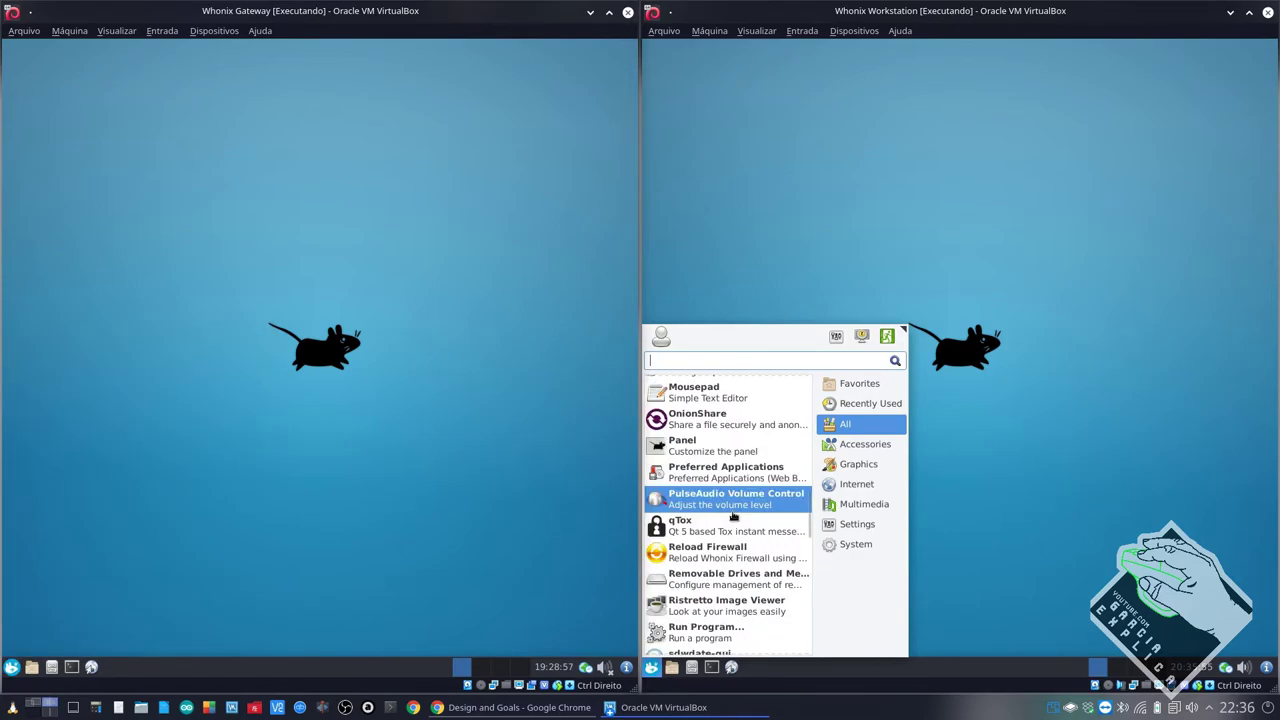
scroll(733, 516, "down", 7)
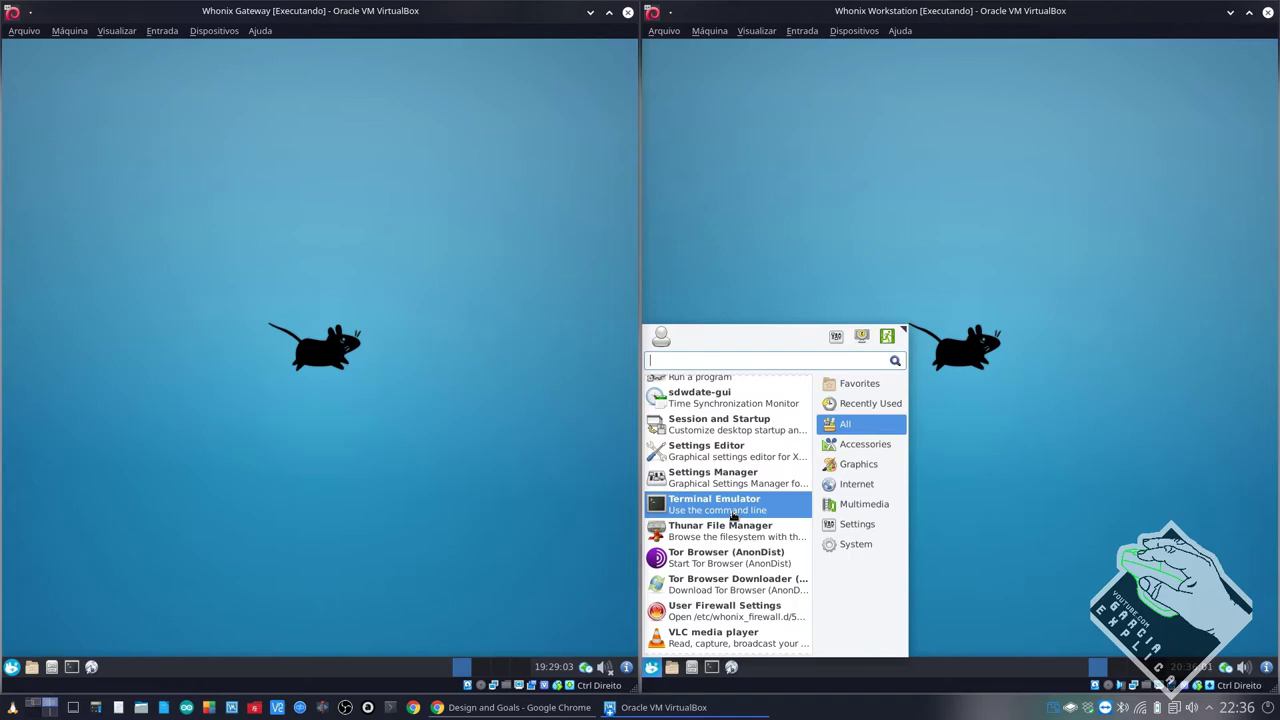
scroll(735, 540, "down", 4)
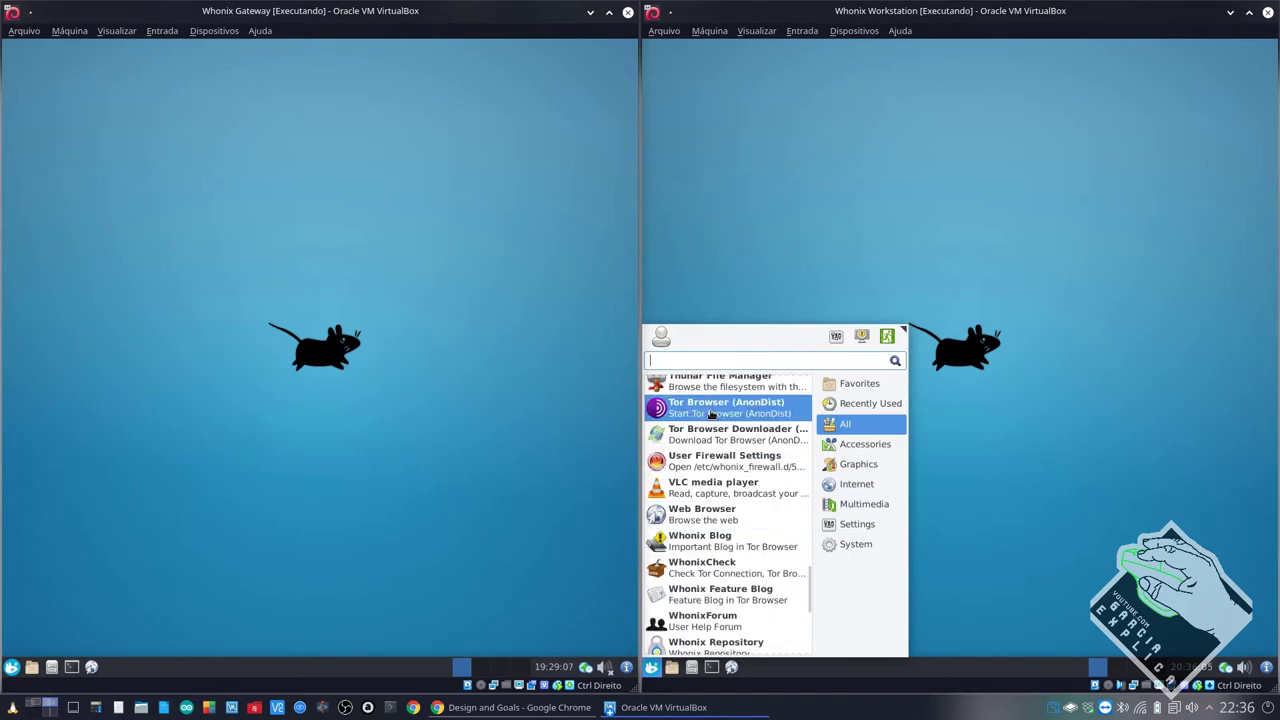
left_click(723, 438)
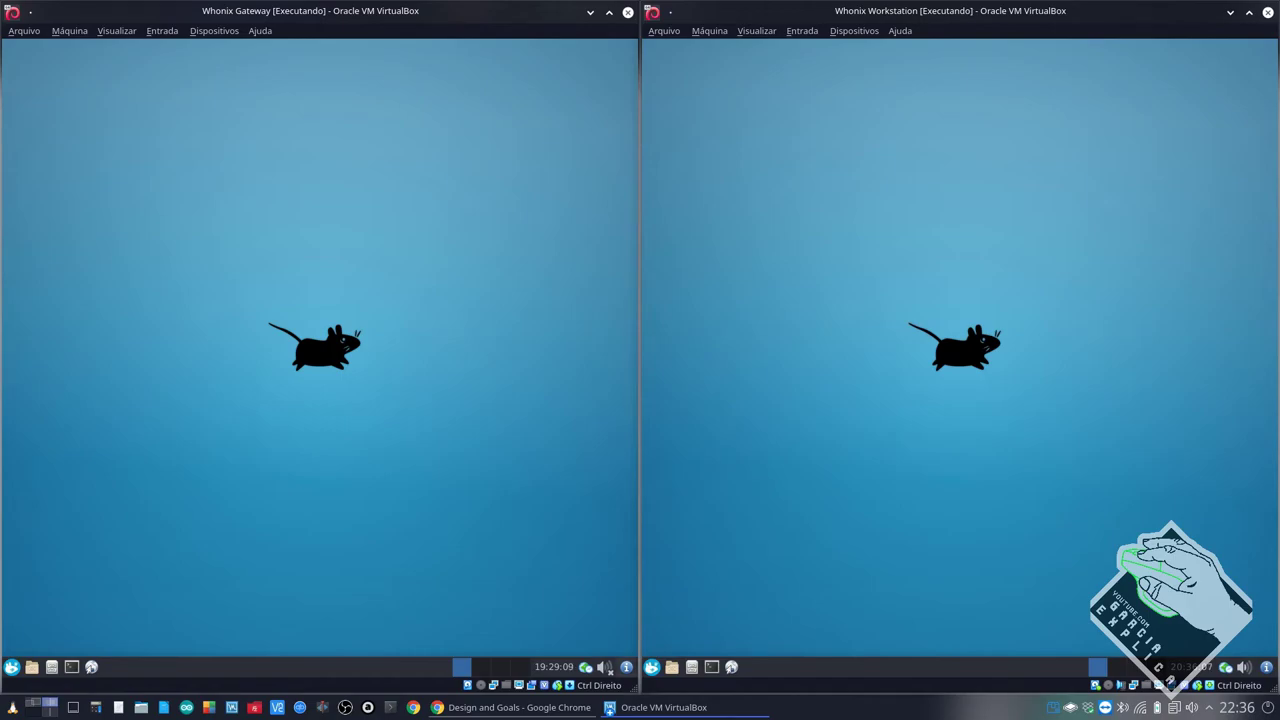
left_click(651, 667)
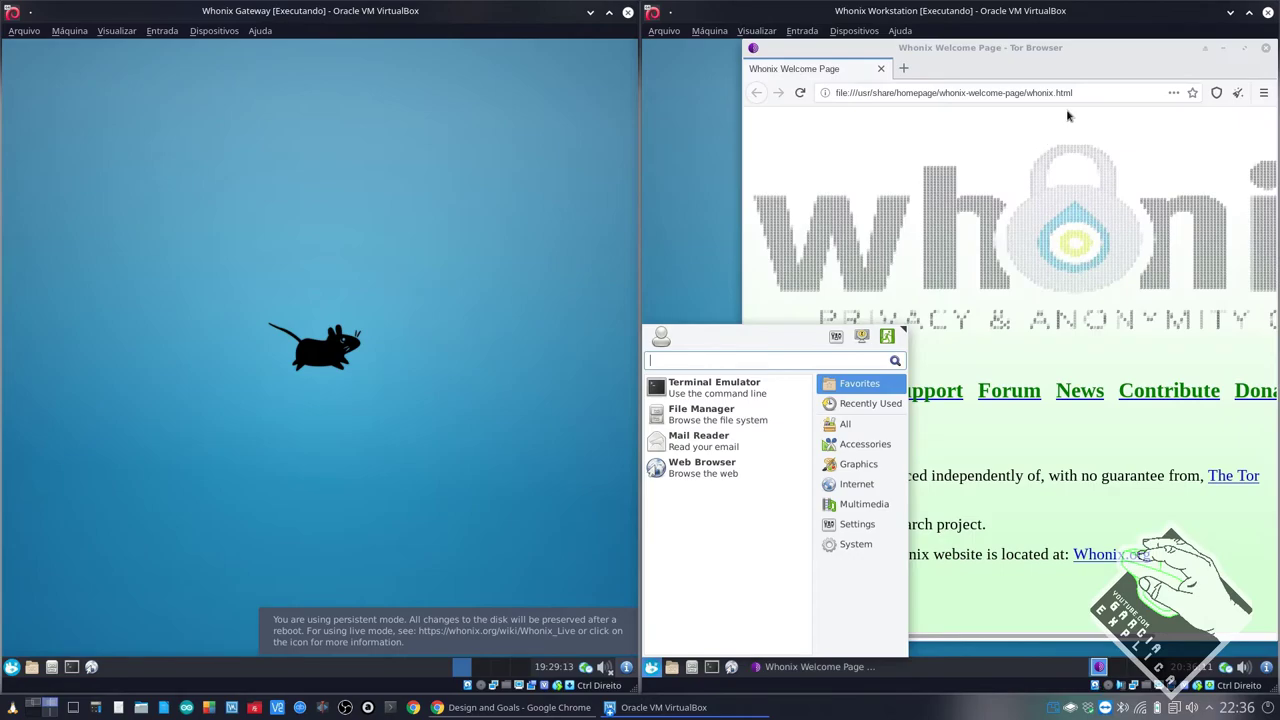
left_click(1067, 116)
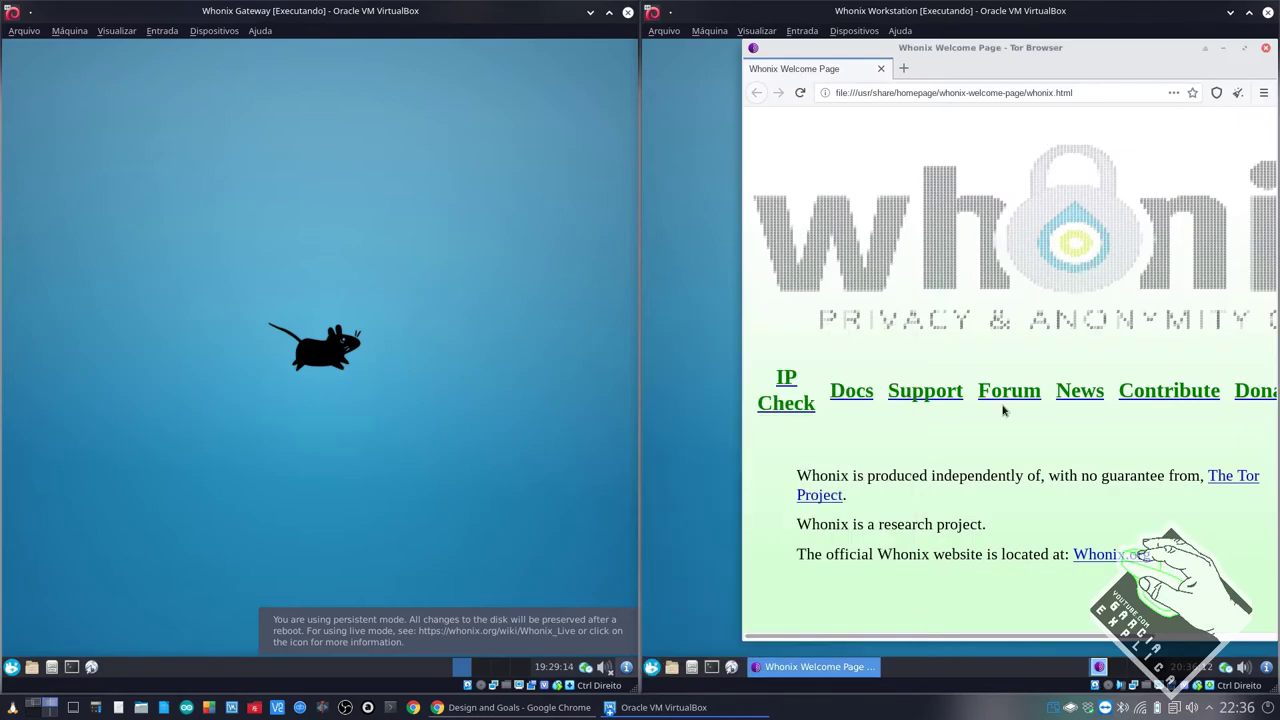
left_click(1244, 48)
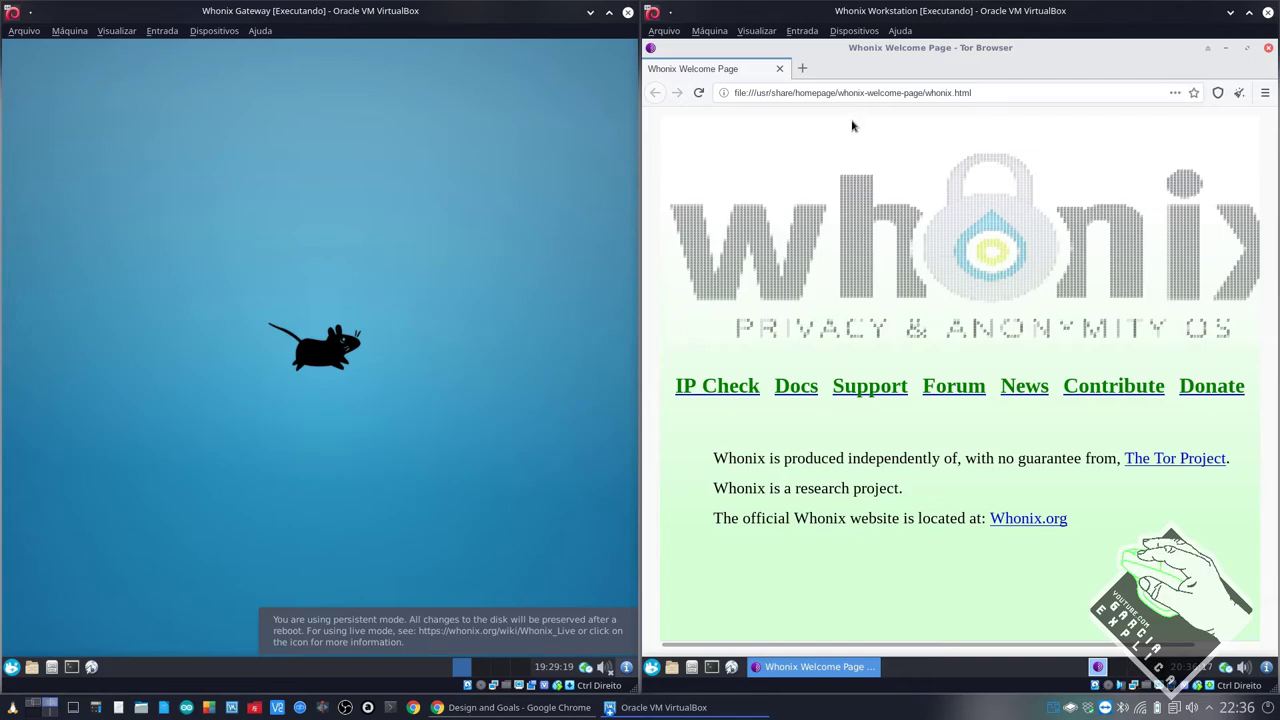
Step: Go to duckduckgo.com in the Workstation's Tor Browser
left_click(1007, 93)
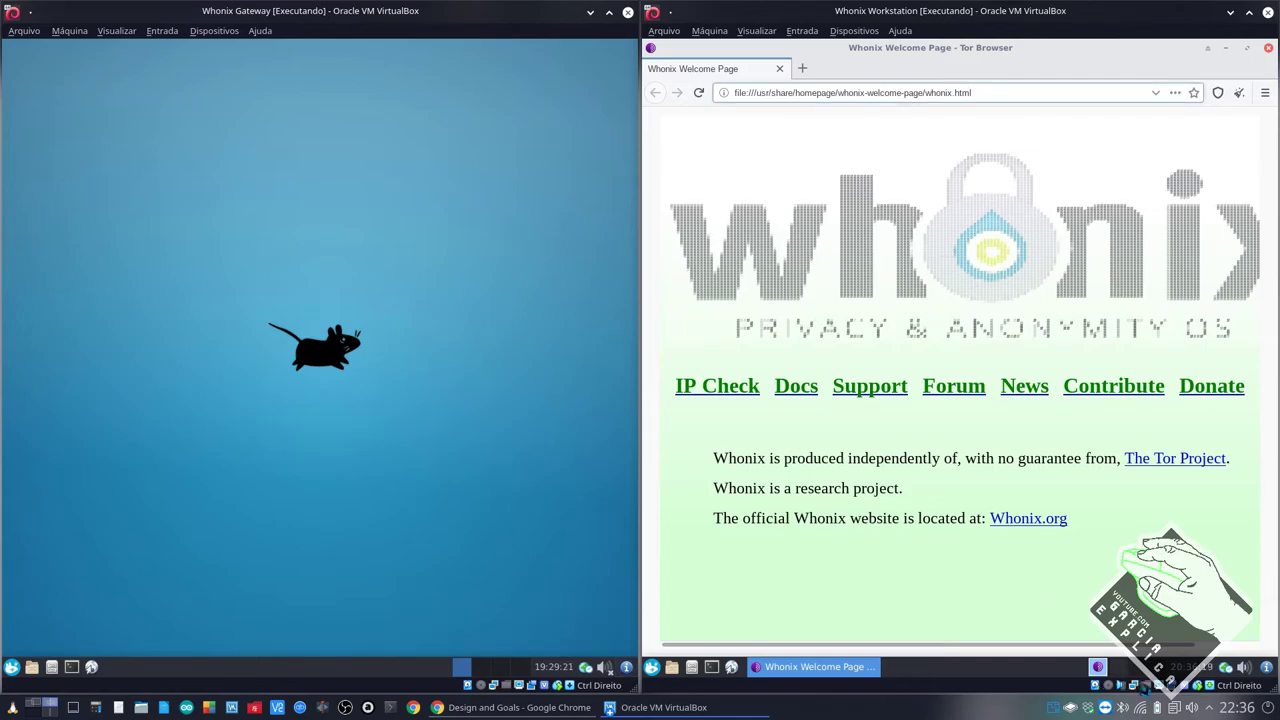
key("ctrl+a")
type("duc")
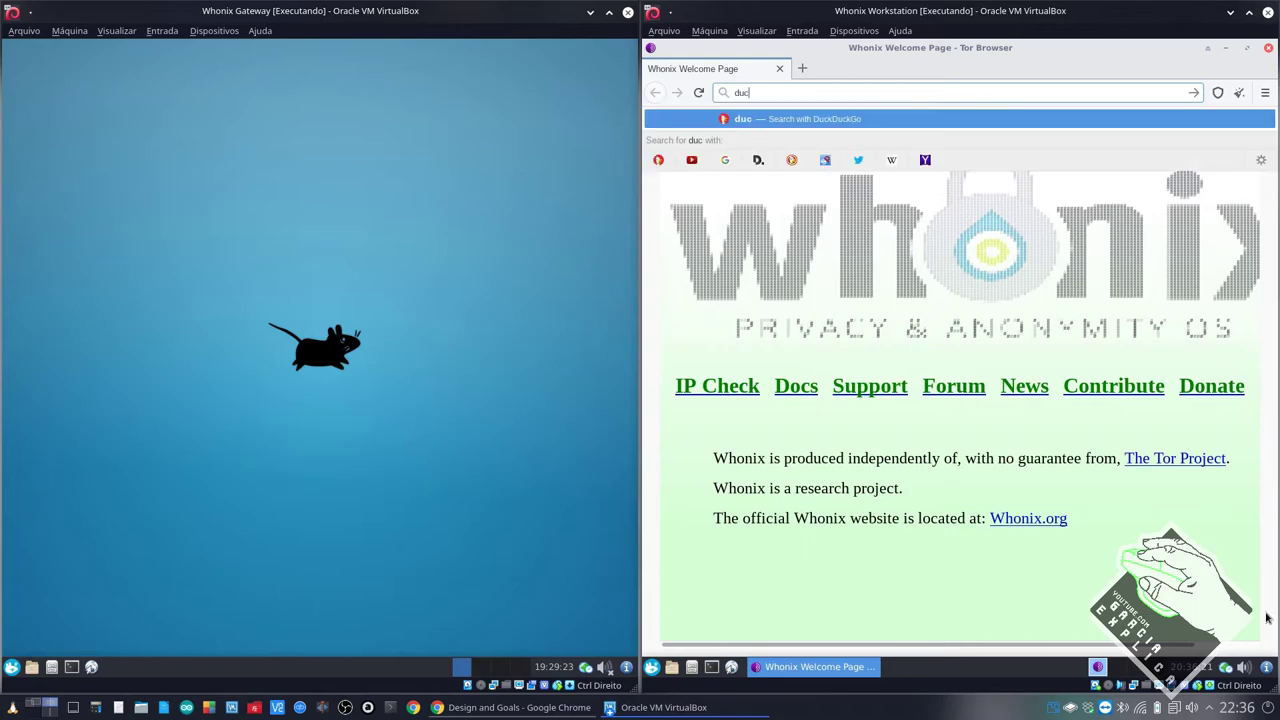
type("kduckgo.com")
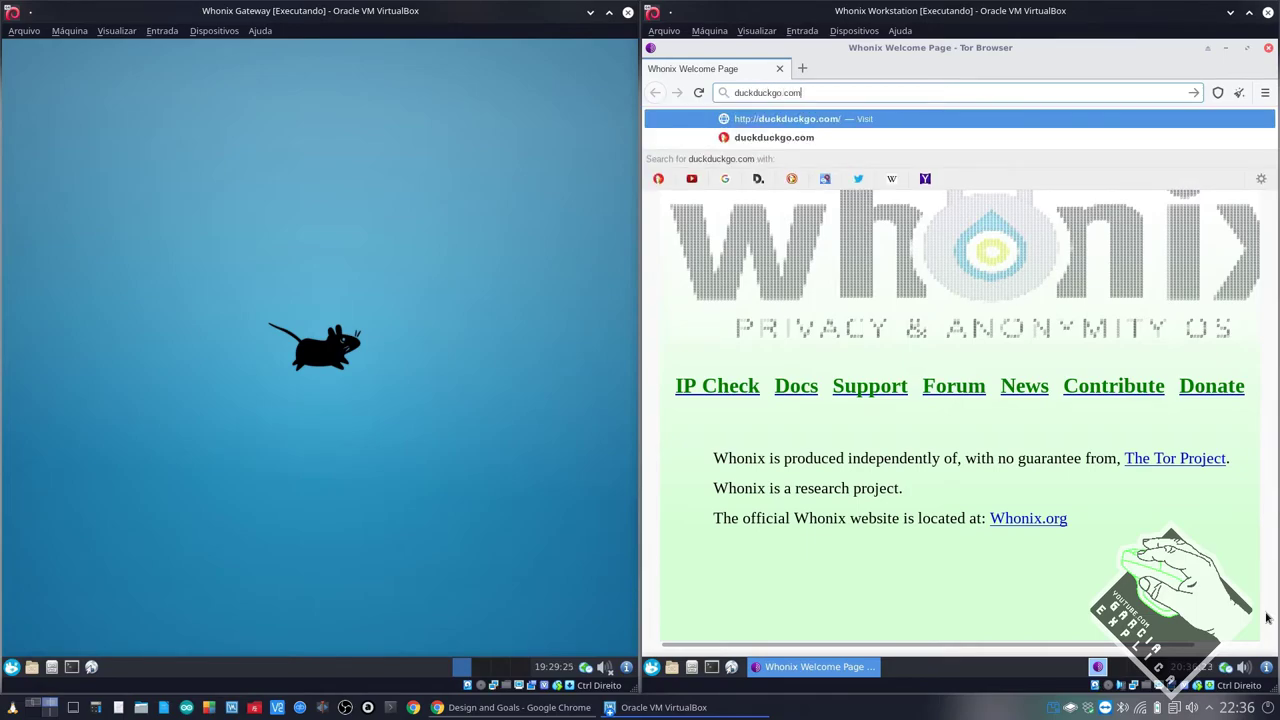
key("Return")
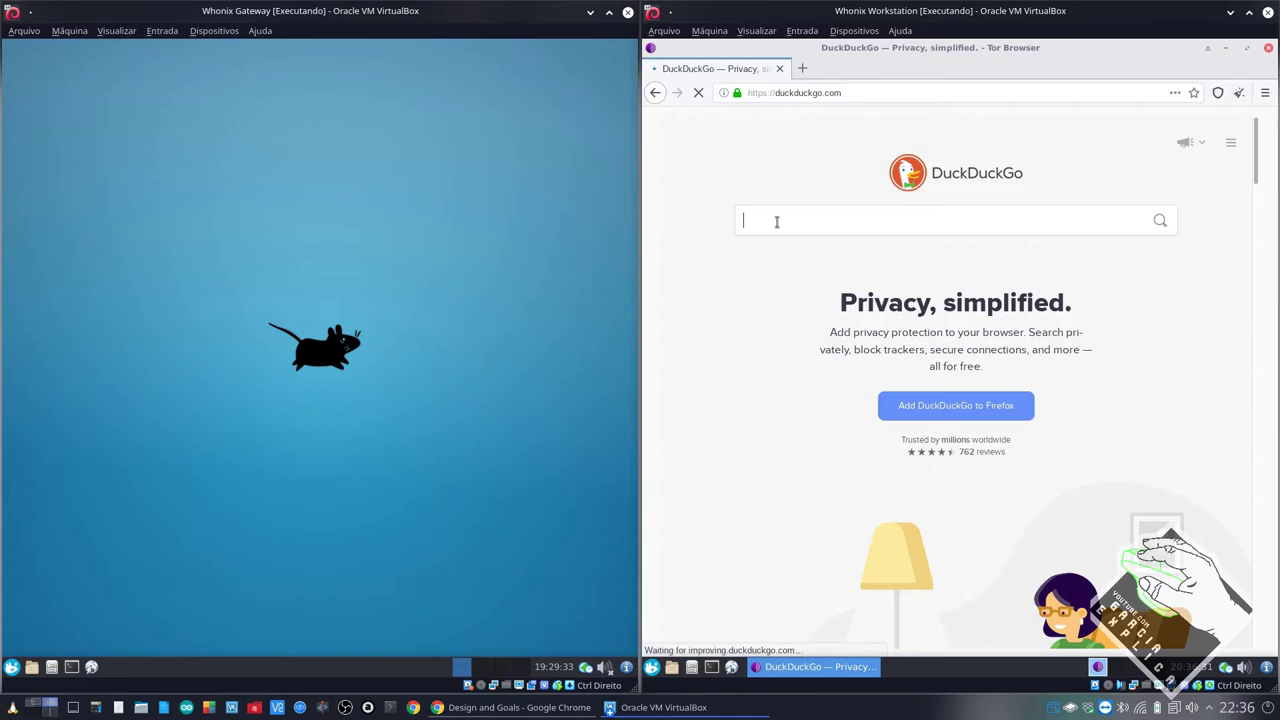
Step: Search DuckDuckGo for "como instalar o tails garcia explica youtube" and look through the results
type("com")
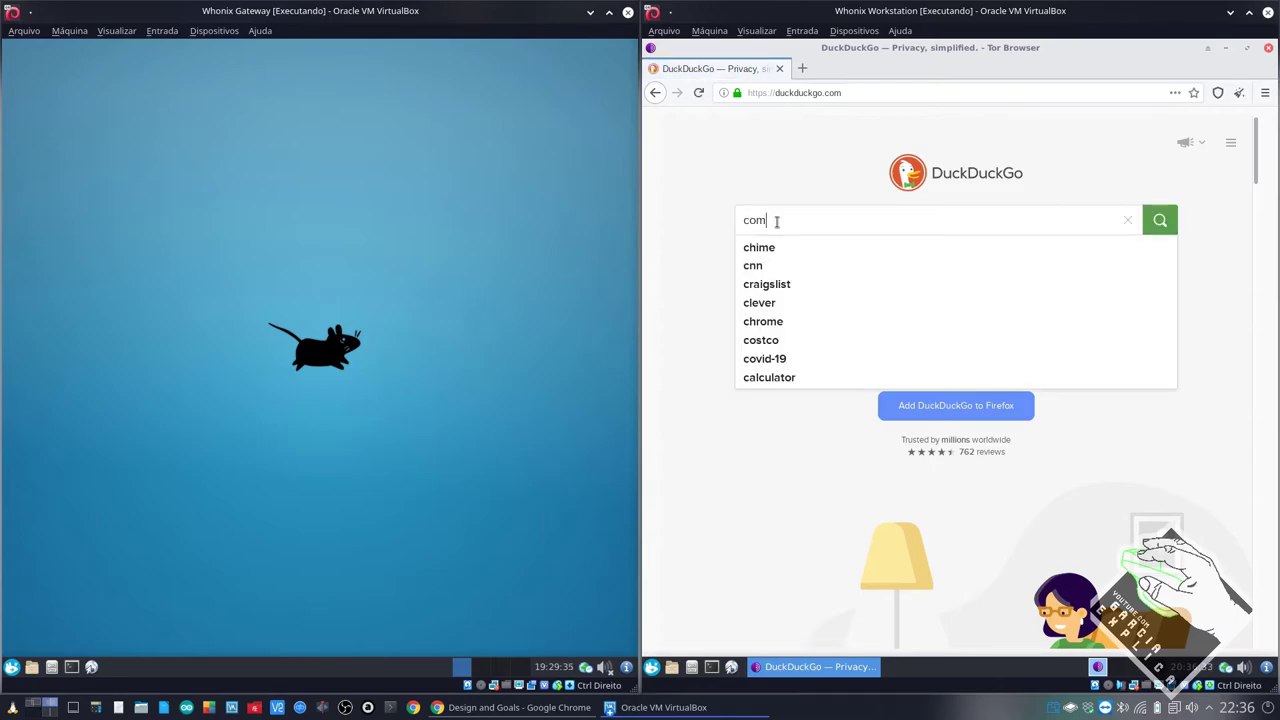
type("o instalar o tails ")
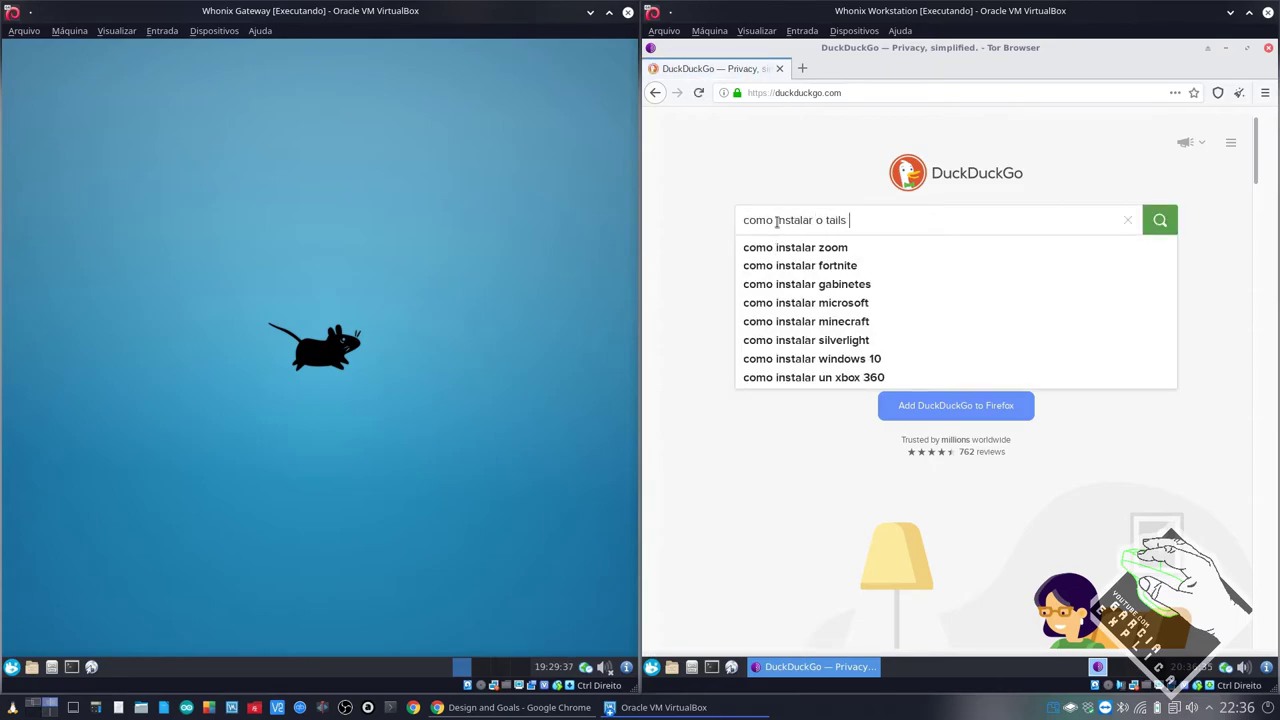
type("garcia expl")
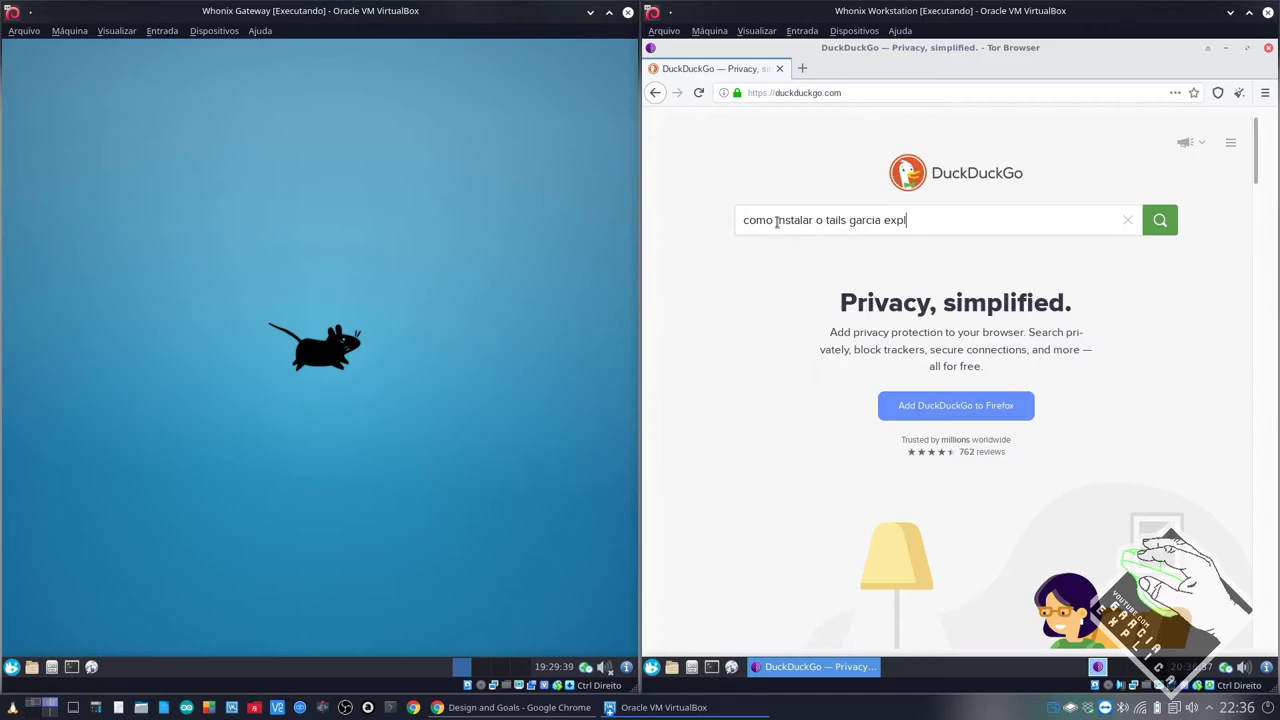
type("ica youtube")
key("Return")
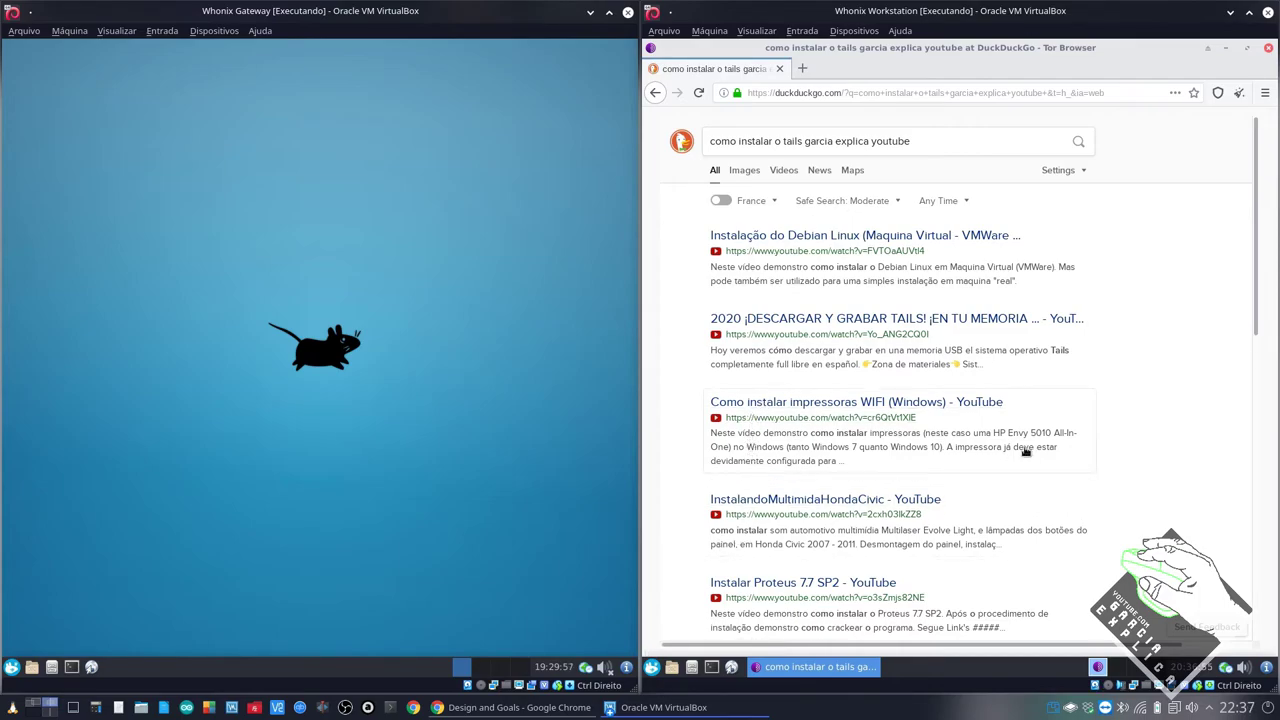
scroll(893, 507, "down", 7)
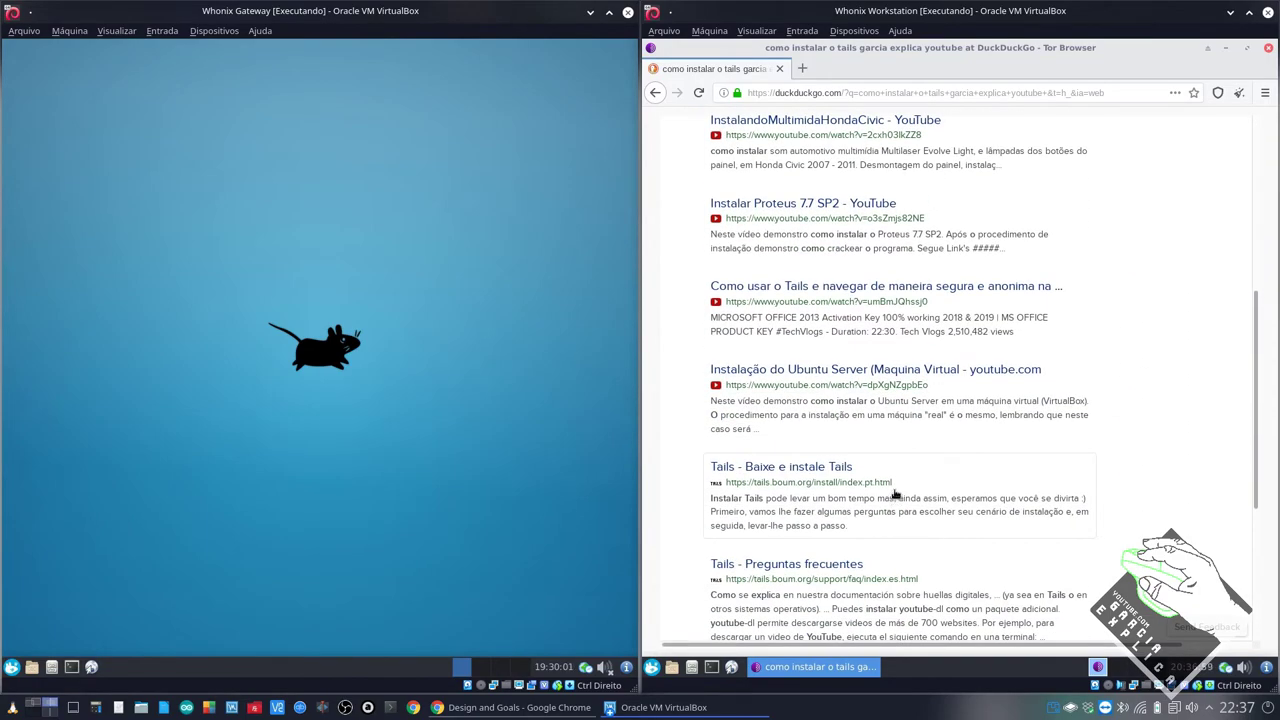
scroll(895, 500, "up", 7)
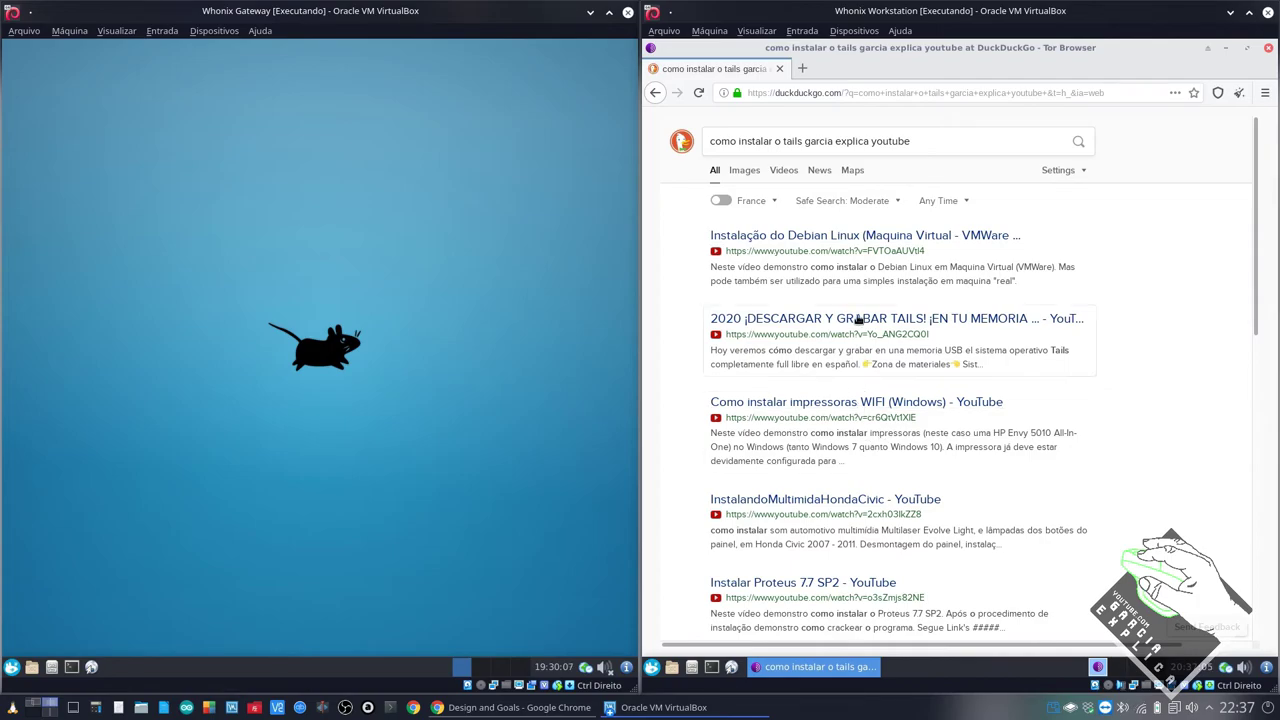
scroll(1006, 380, "down", 4)
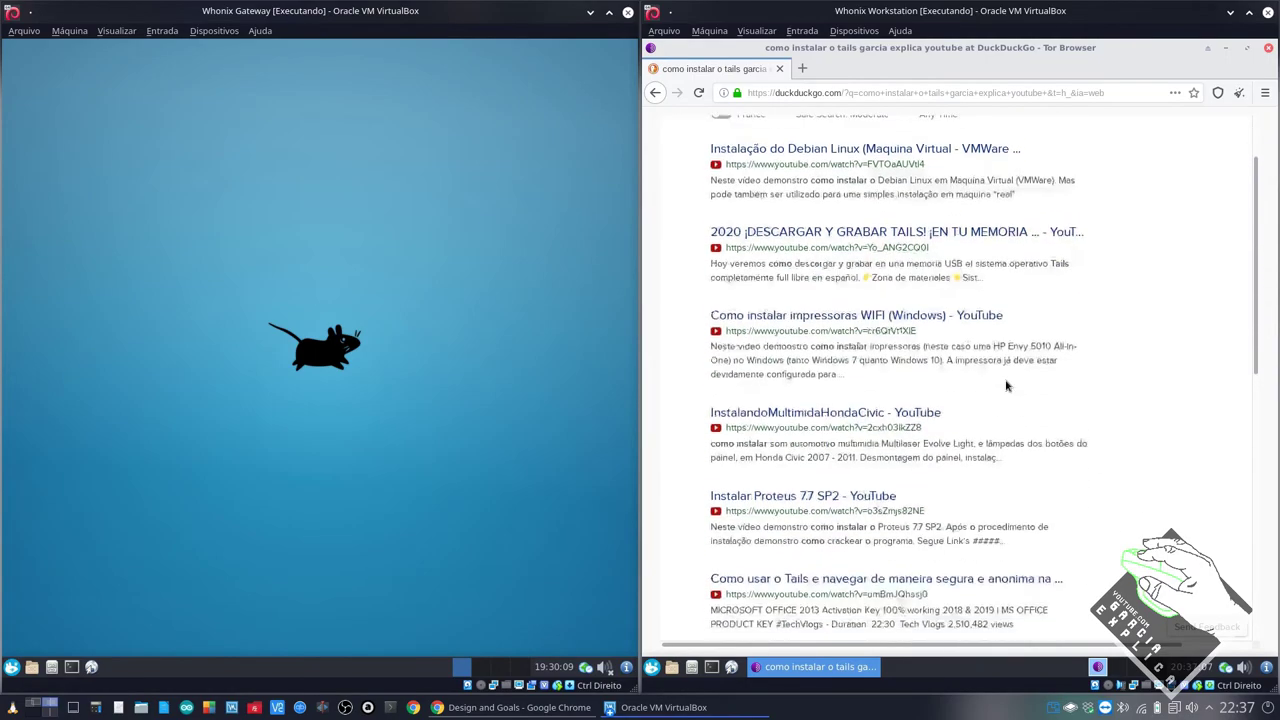
scroll(1006, 372, "up", 4)
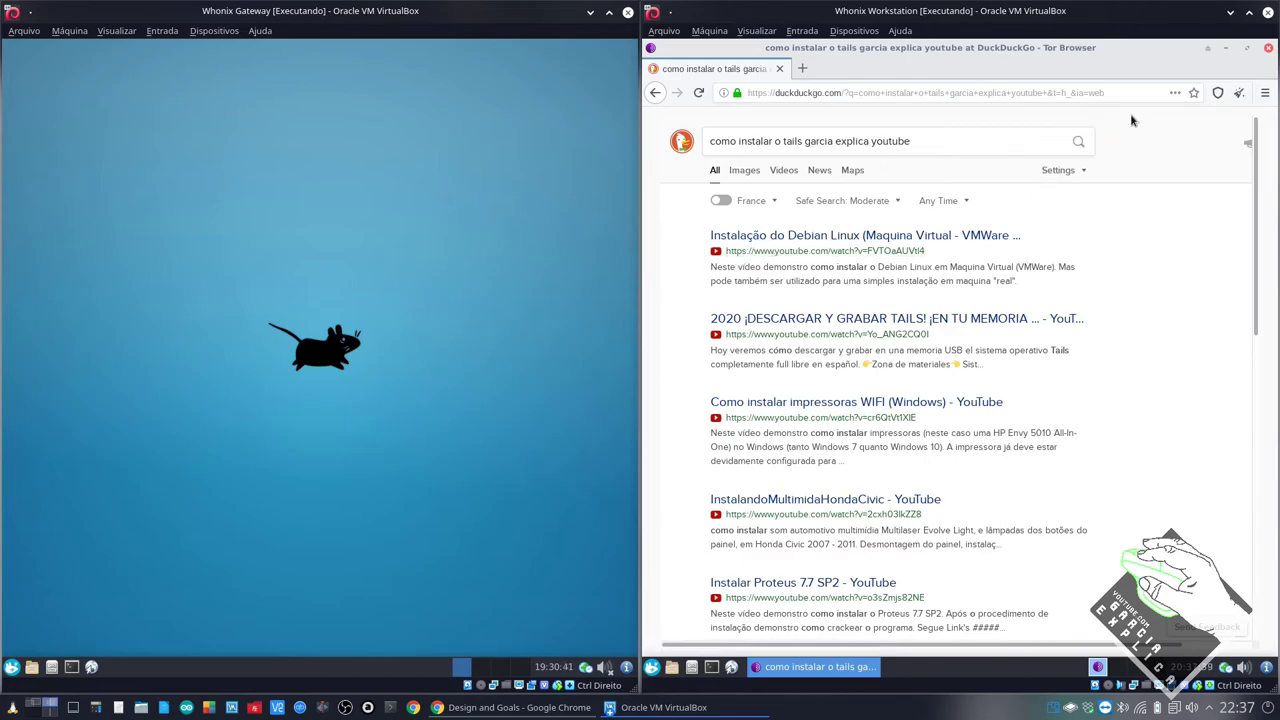
Step: Close Tor Browser on the Workstation and switch to Chrome's Whonix Design and Goals page
left_click(1268, 48)
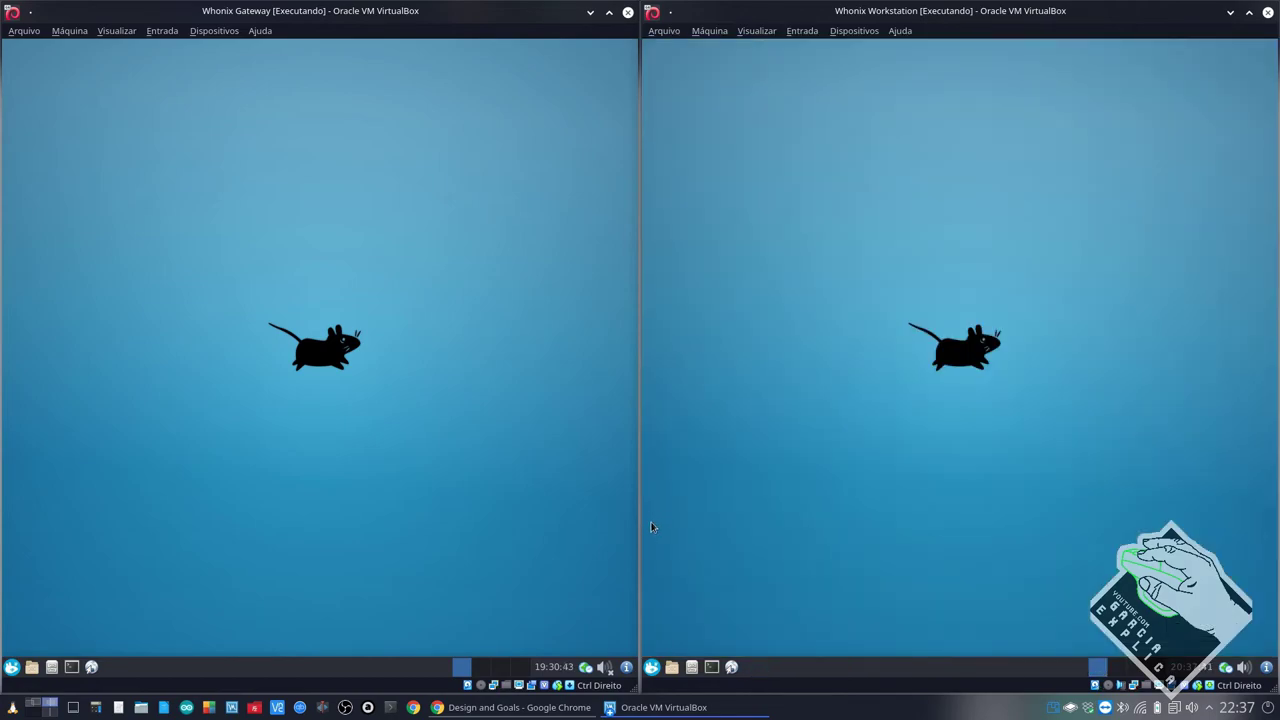
left_click(440, 707)
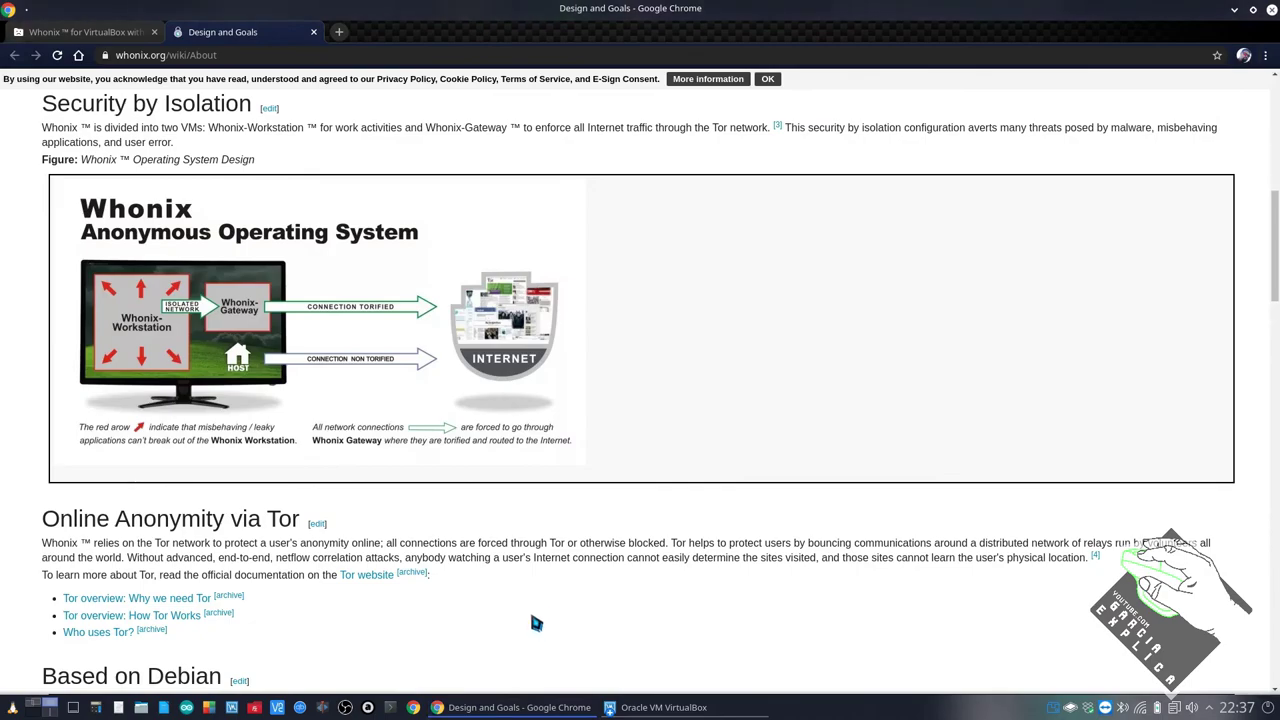
Step: Switch from Chrome to VirtualBox and bring up the Whonix Workstation and Whonix Gateway windows side by side
left_click(612, 707)
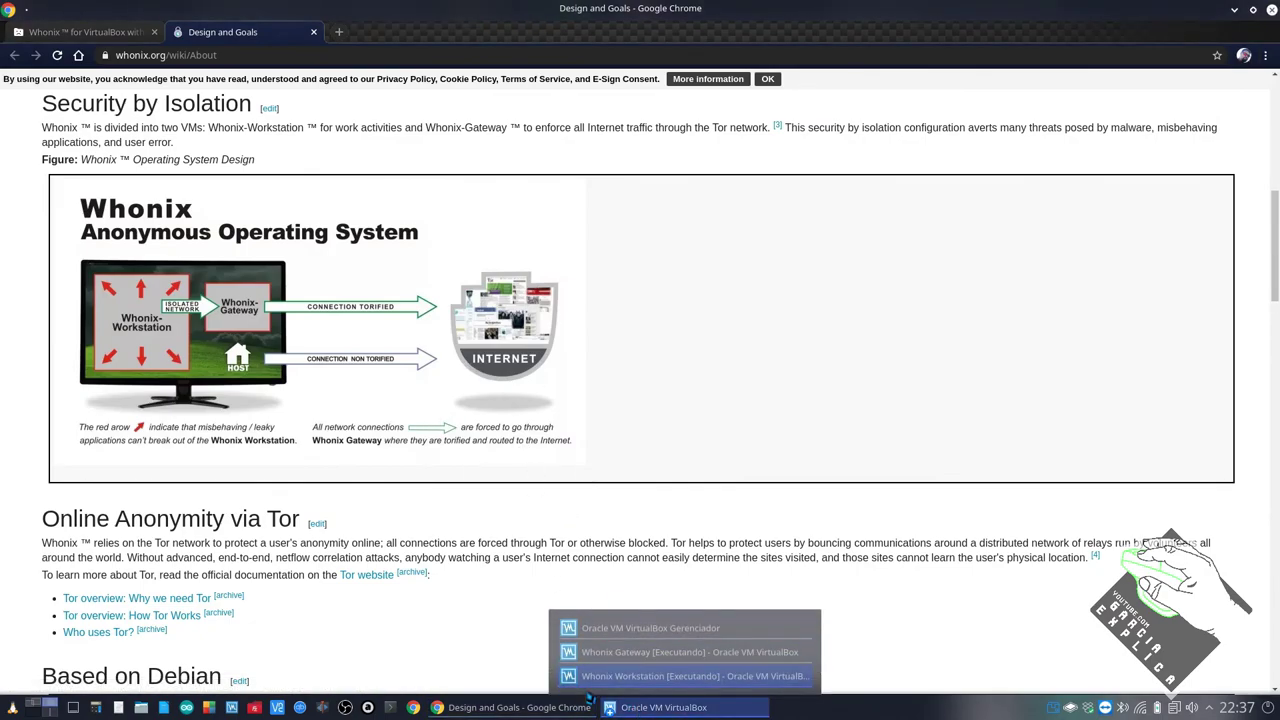
left_click(615, 677)
left_click(624, 708)
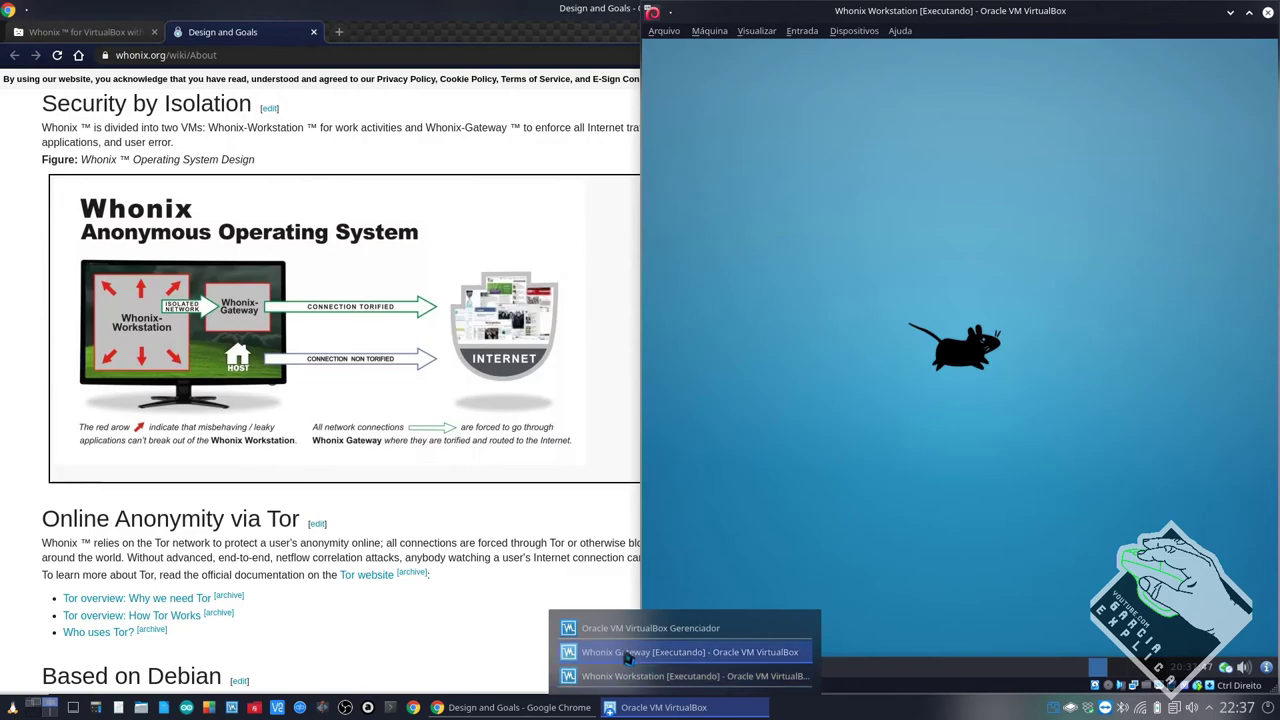
left_click(628, 652)
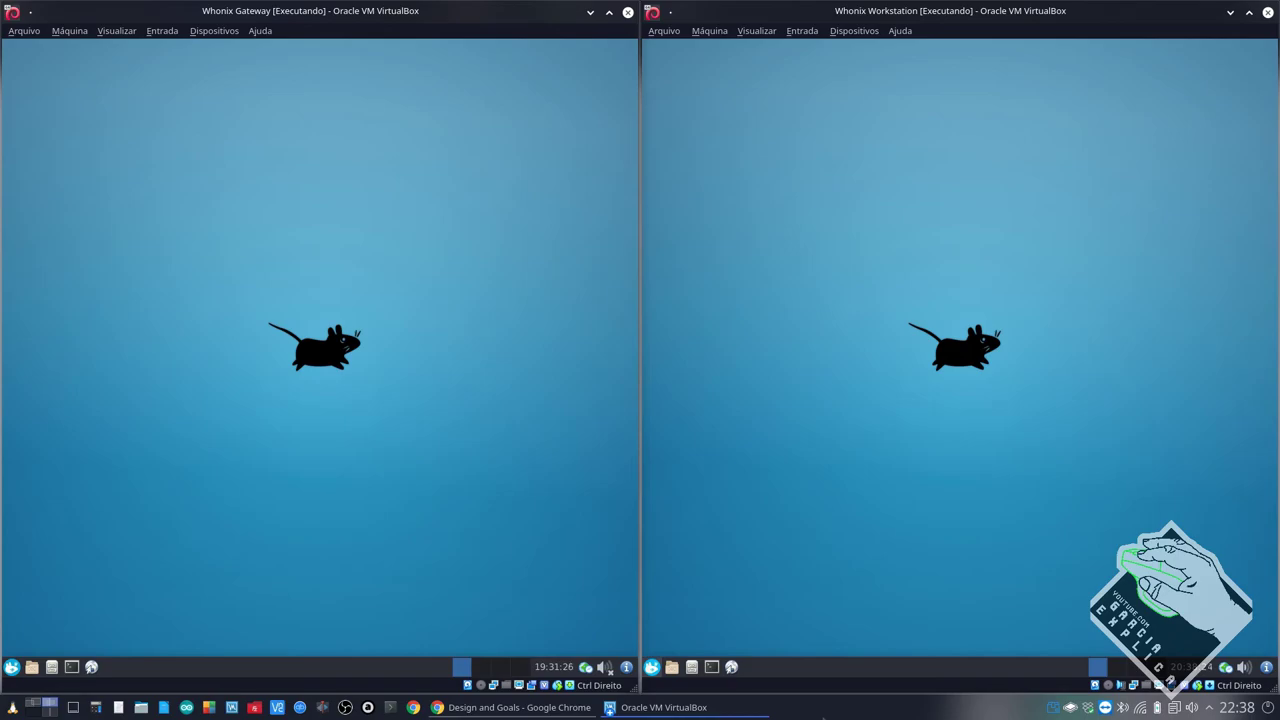
Step: Look through the full list of applications installed on the Whonix Workstation and close its application menu
left_click(651, 667)
left_click(846, 424)
scroll(727, 500, "down", 3)
scroll(729, 505, "down", 4)
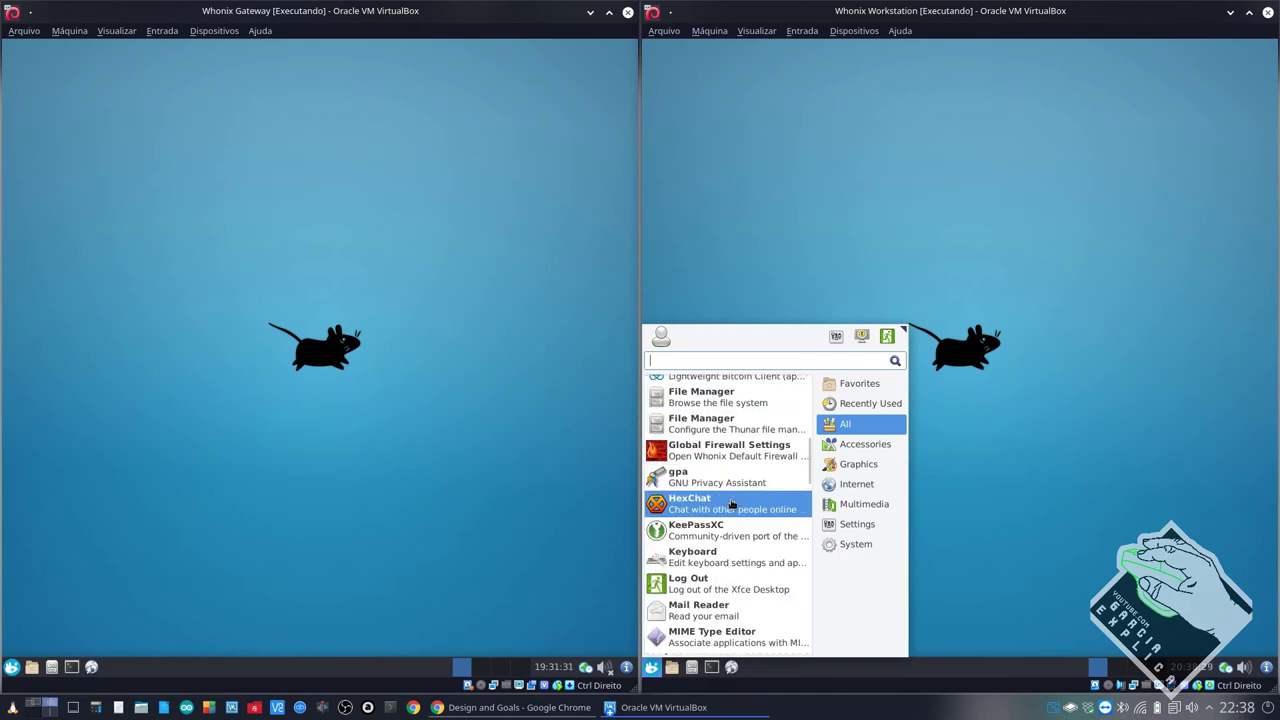
scroll(740, 507, "down", 1)
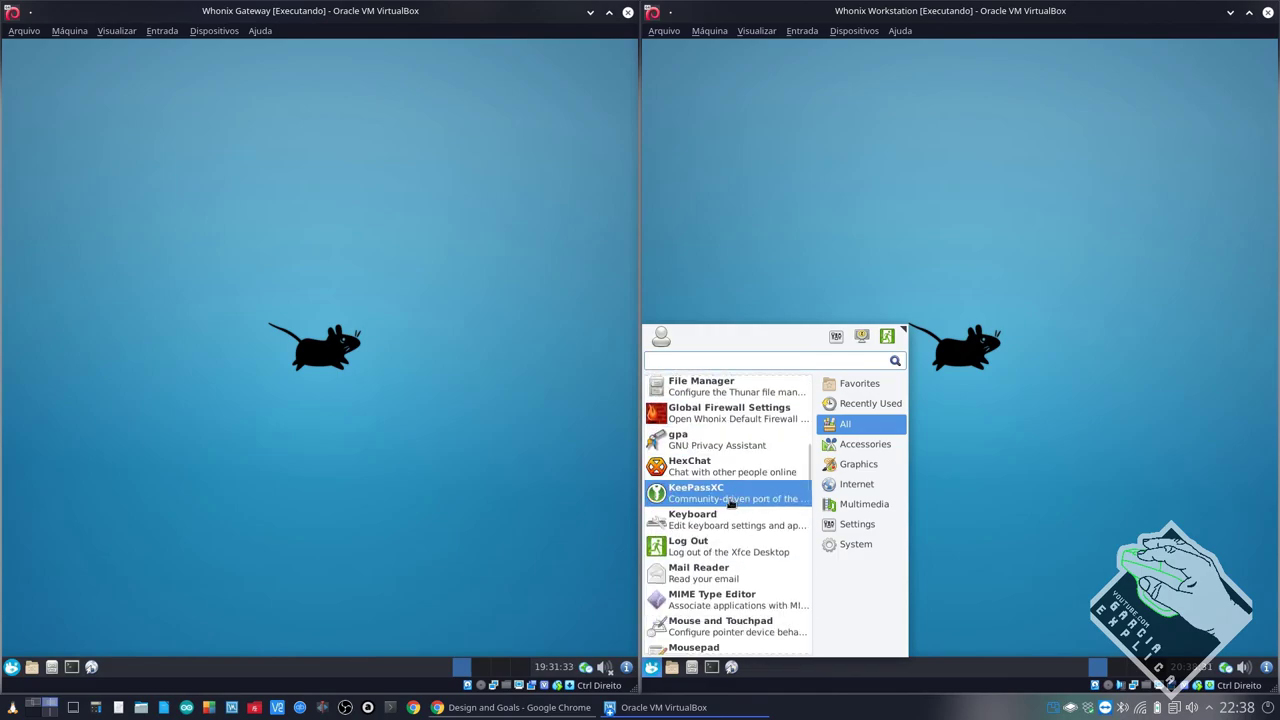
scroll(728, 500, "down", 1)
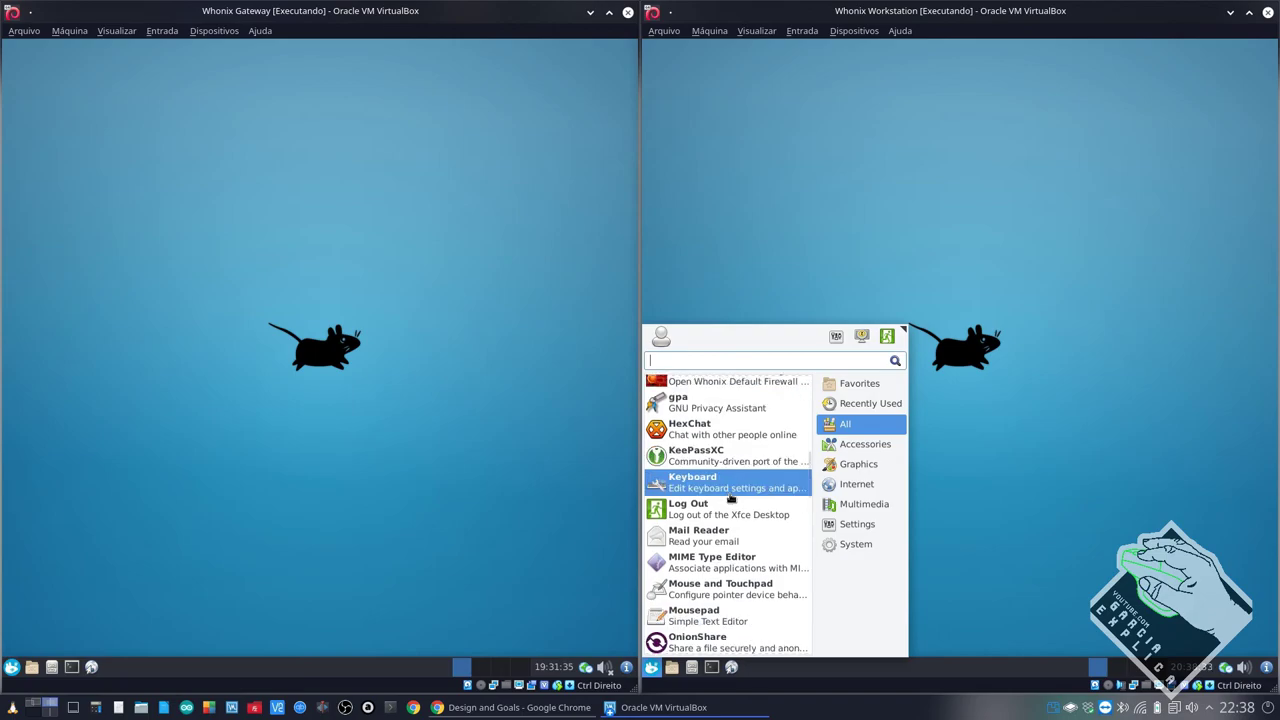
scroll(731, 497, "down", 3)
scroll(731, 497, "down", 8)
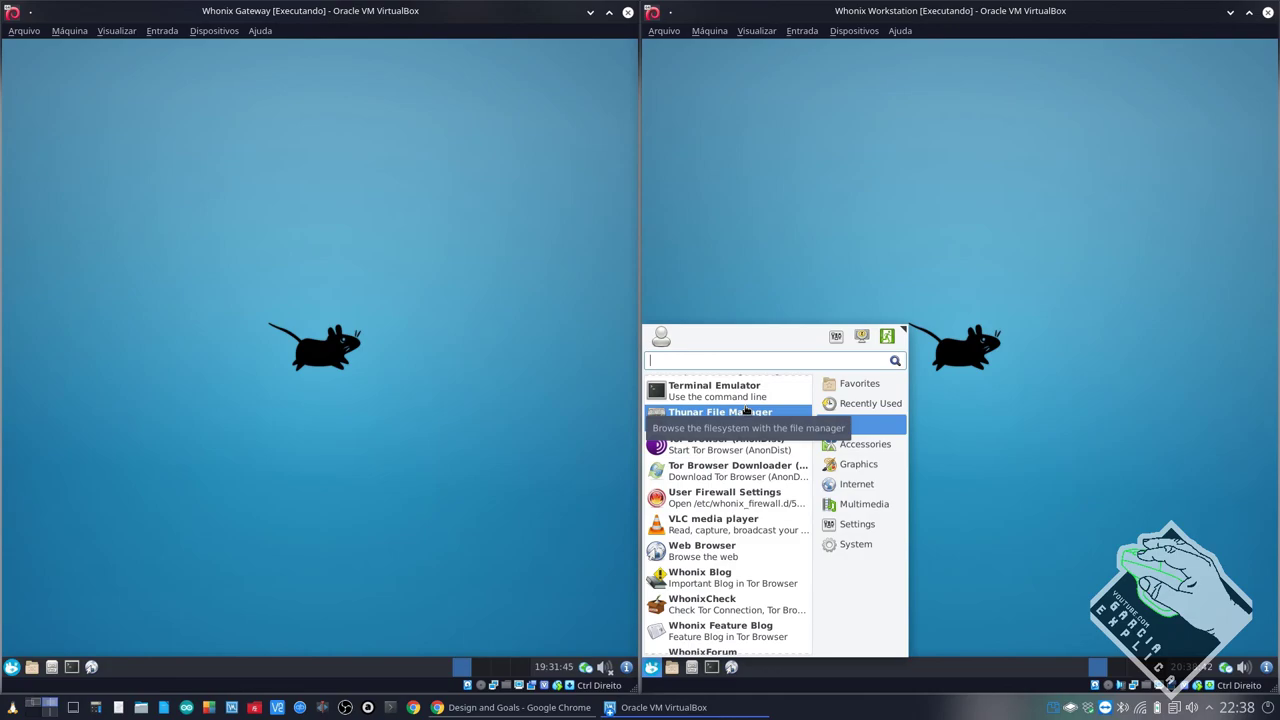
left_click(826, 182)
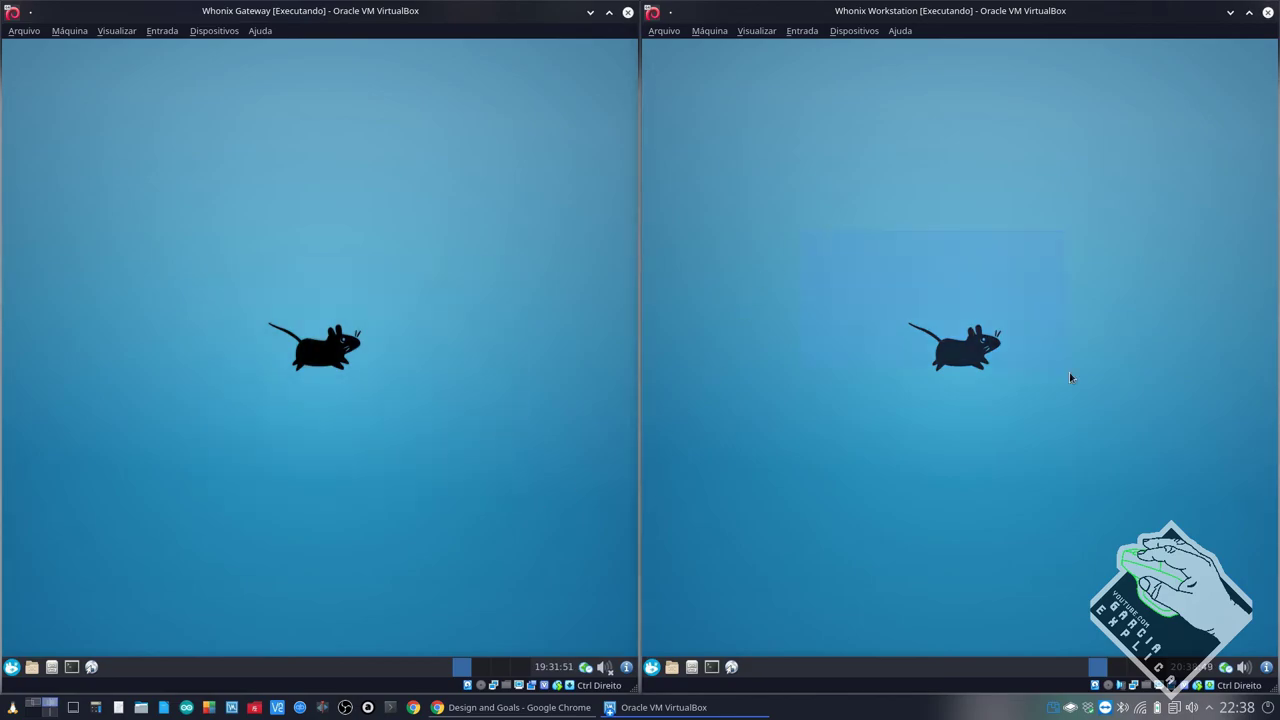
Step: Minimize the Whonix Gateway and Chrome windows, keeping the Whonix Workstation window open
left_click(590, 12)
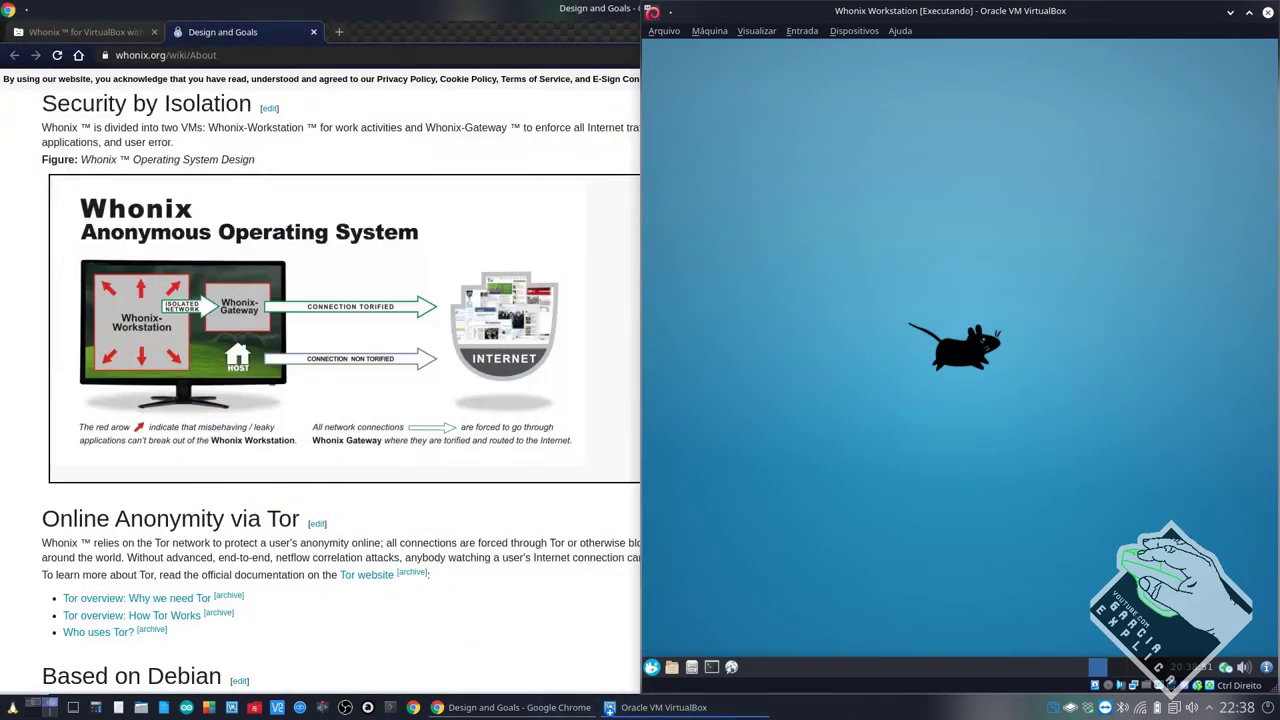
key("alt+Tab")
left_click(1231, 12)
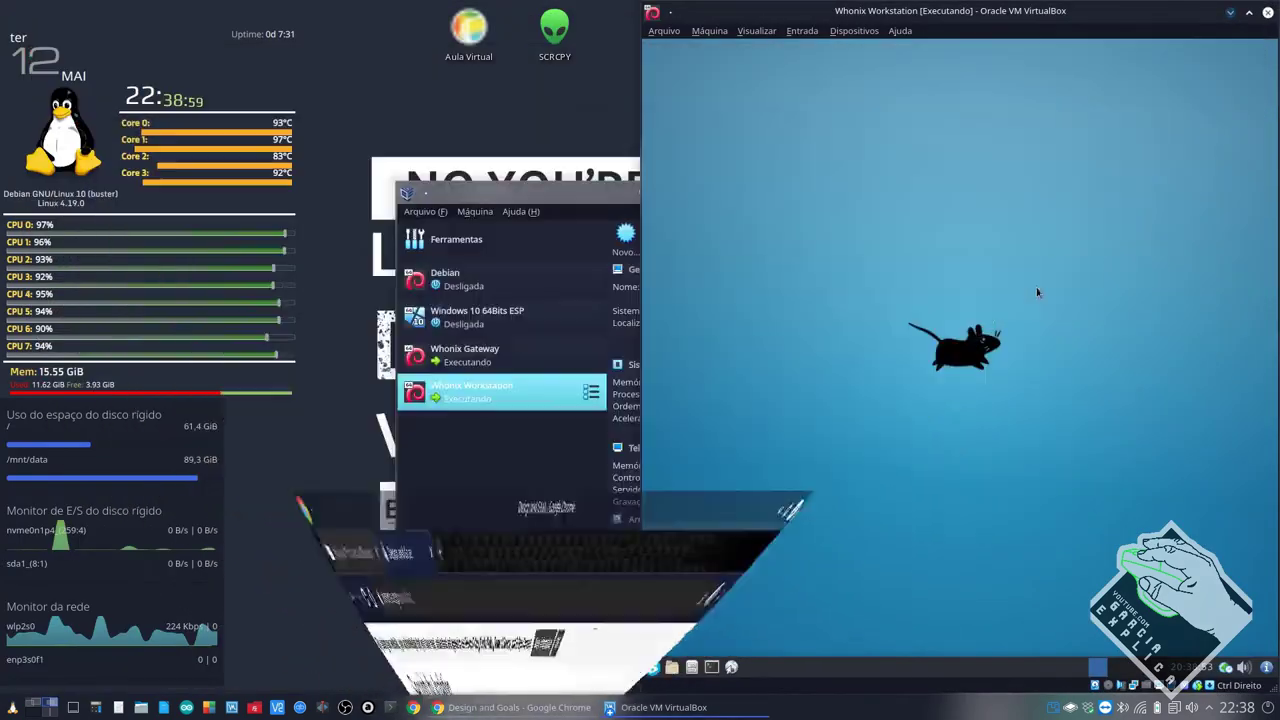
Step: View the Whonix Workstation in full-screen mode and return it to a normal floating window
left_click(1249, 12)
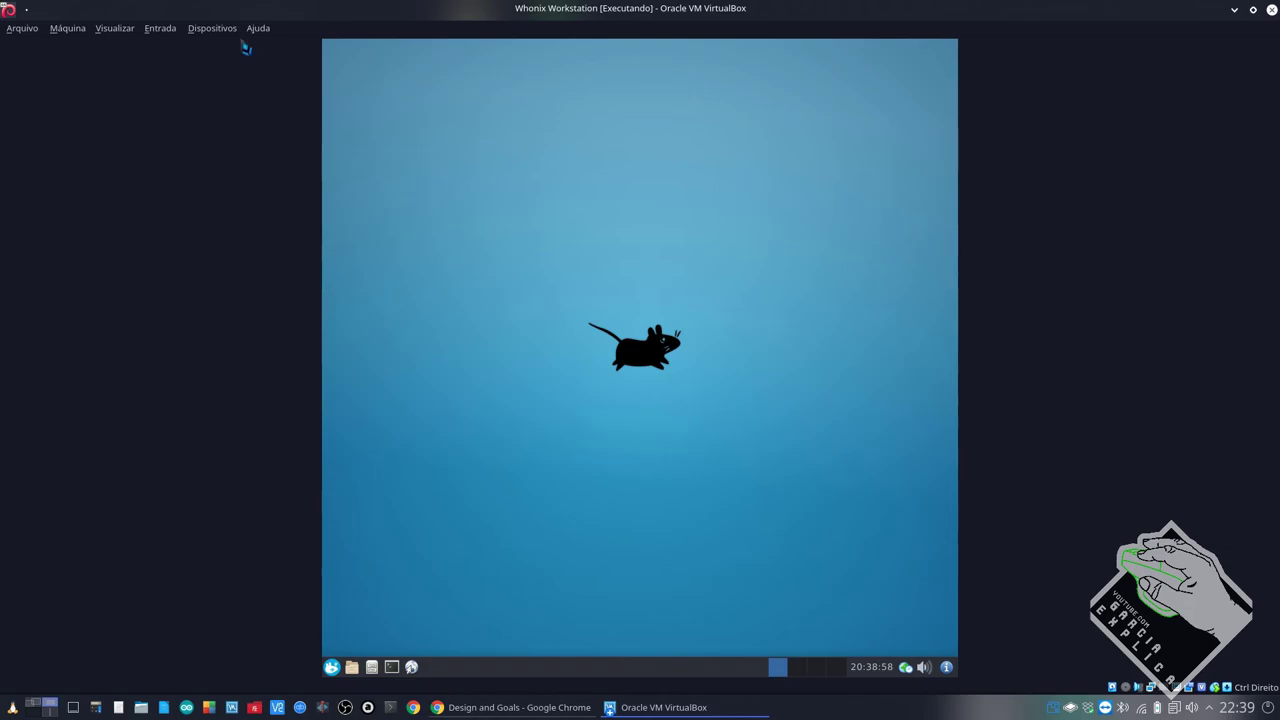
key("ctrl+f")
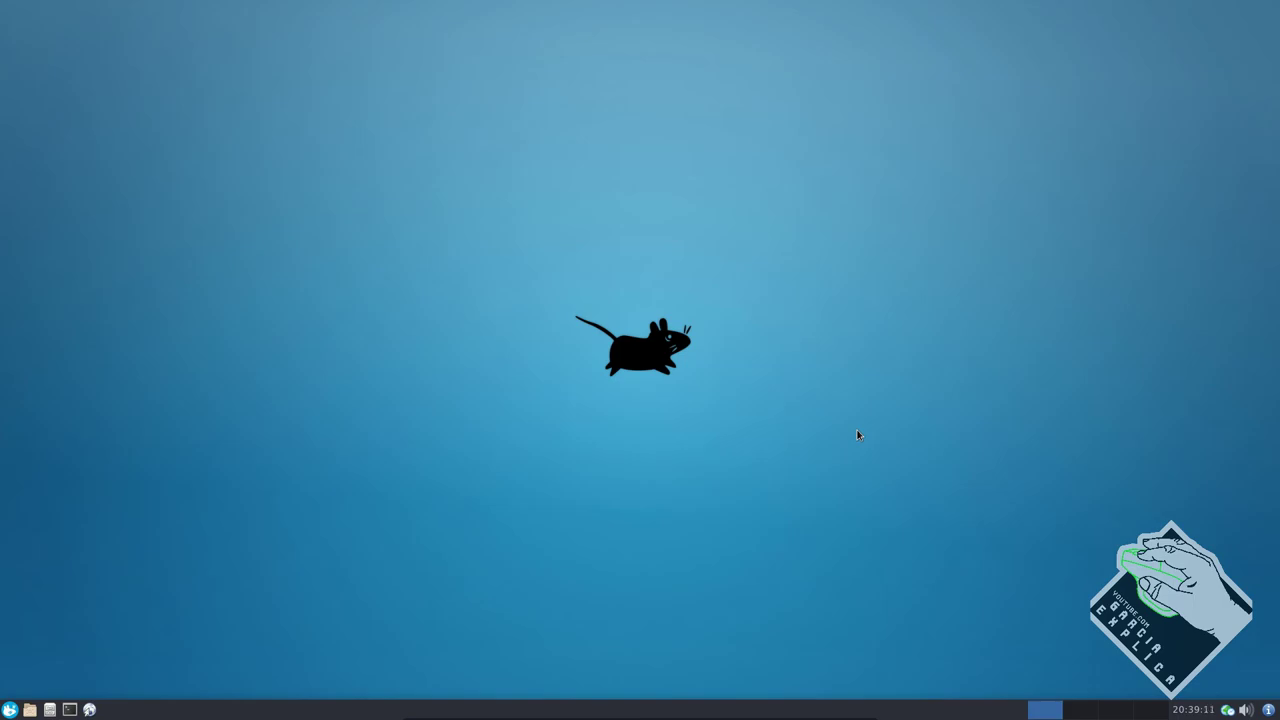
key("Control_R+f")
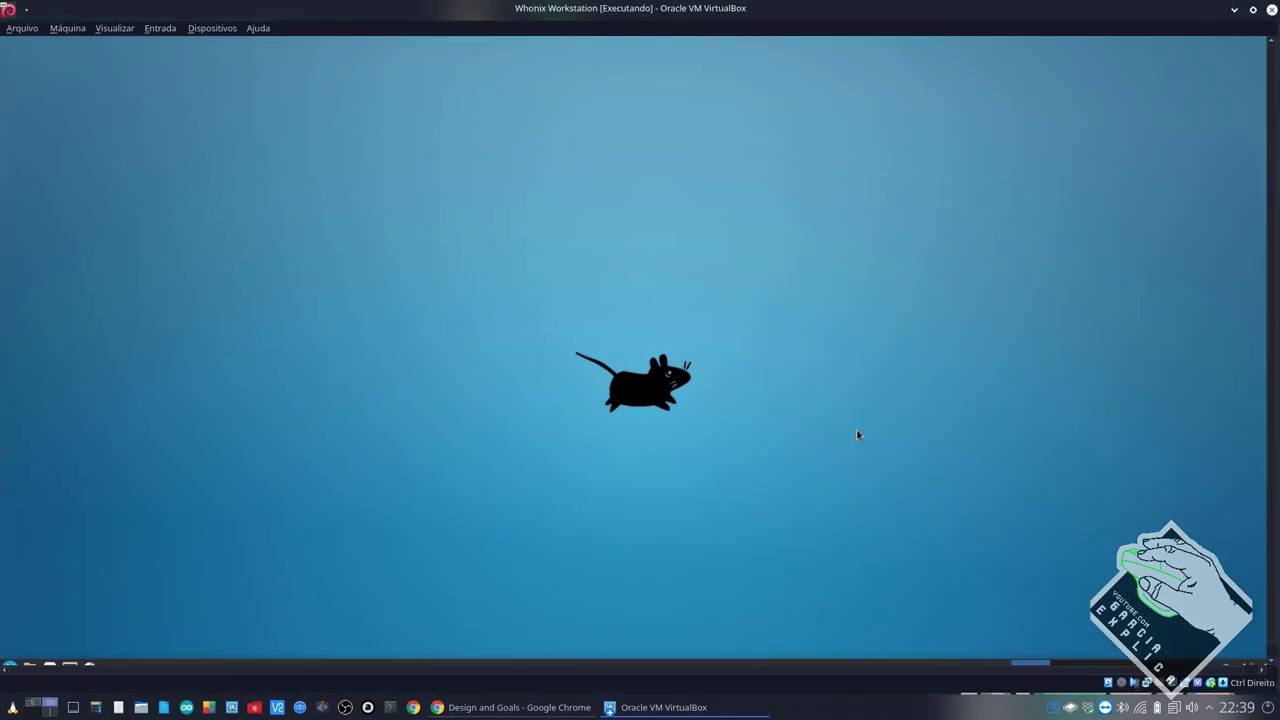
double_click(721, 8)
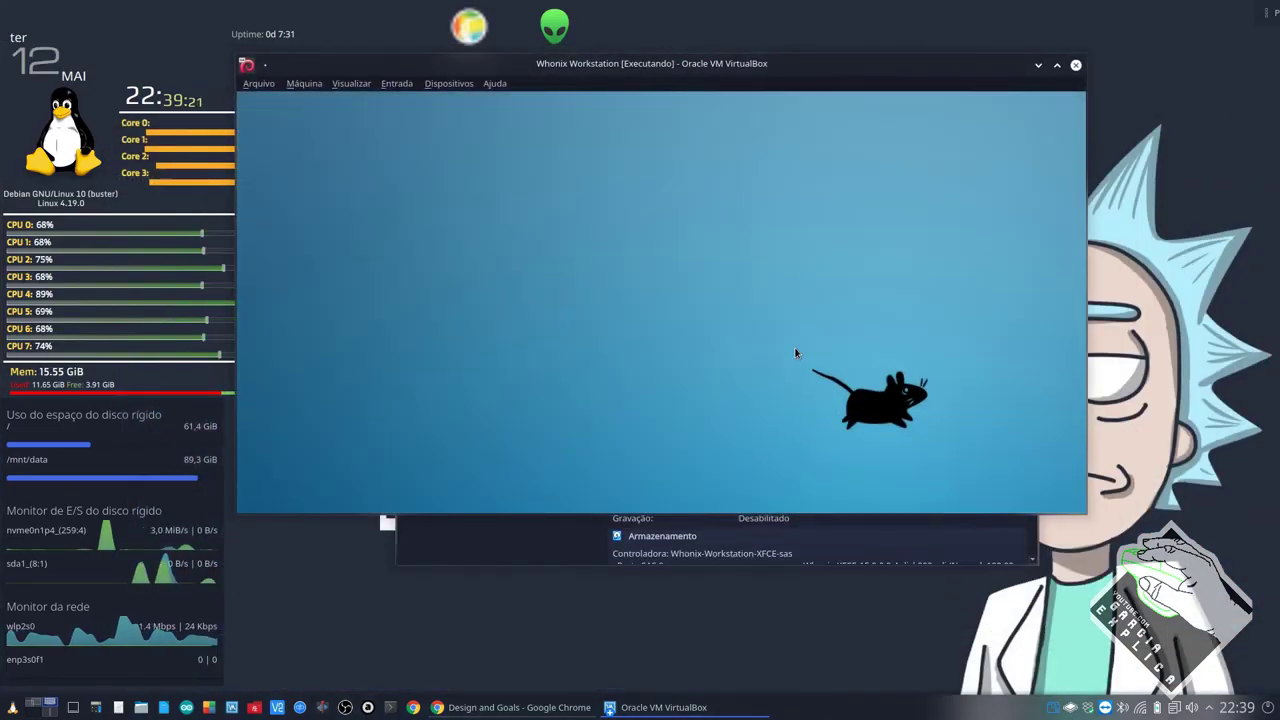